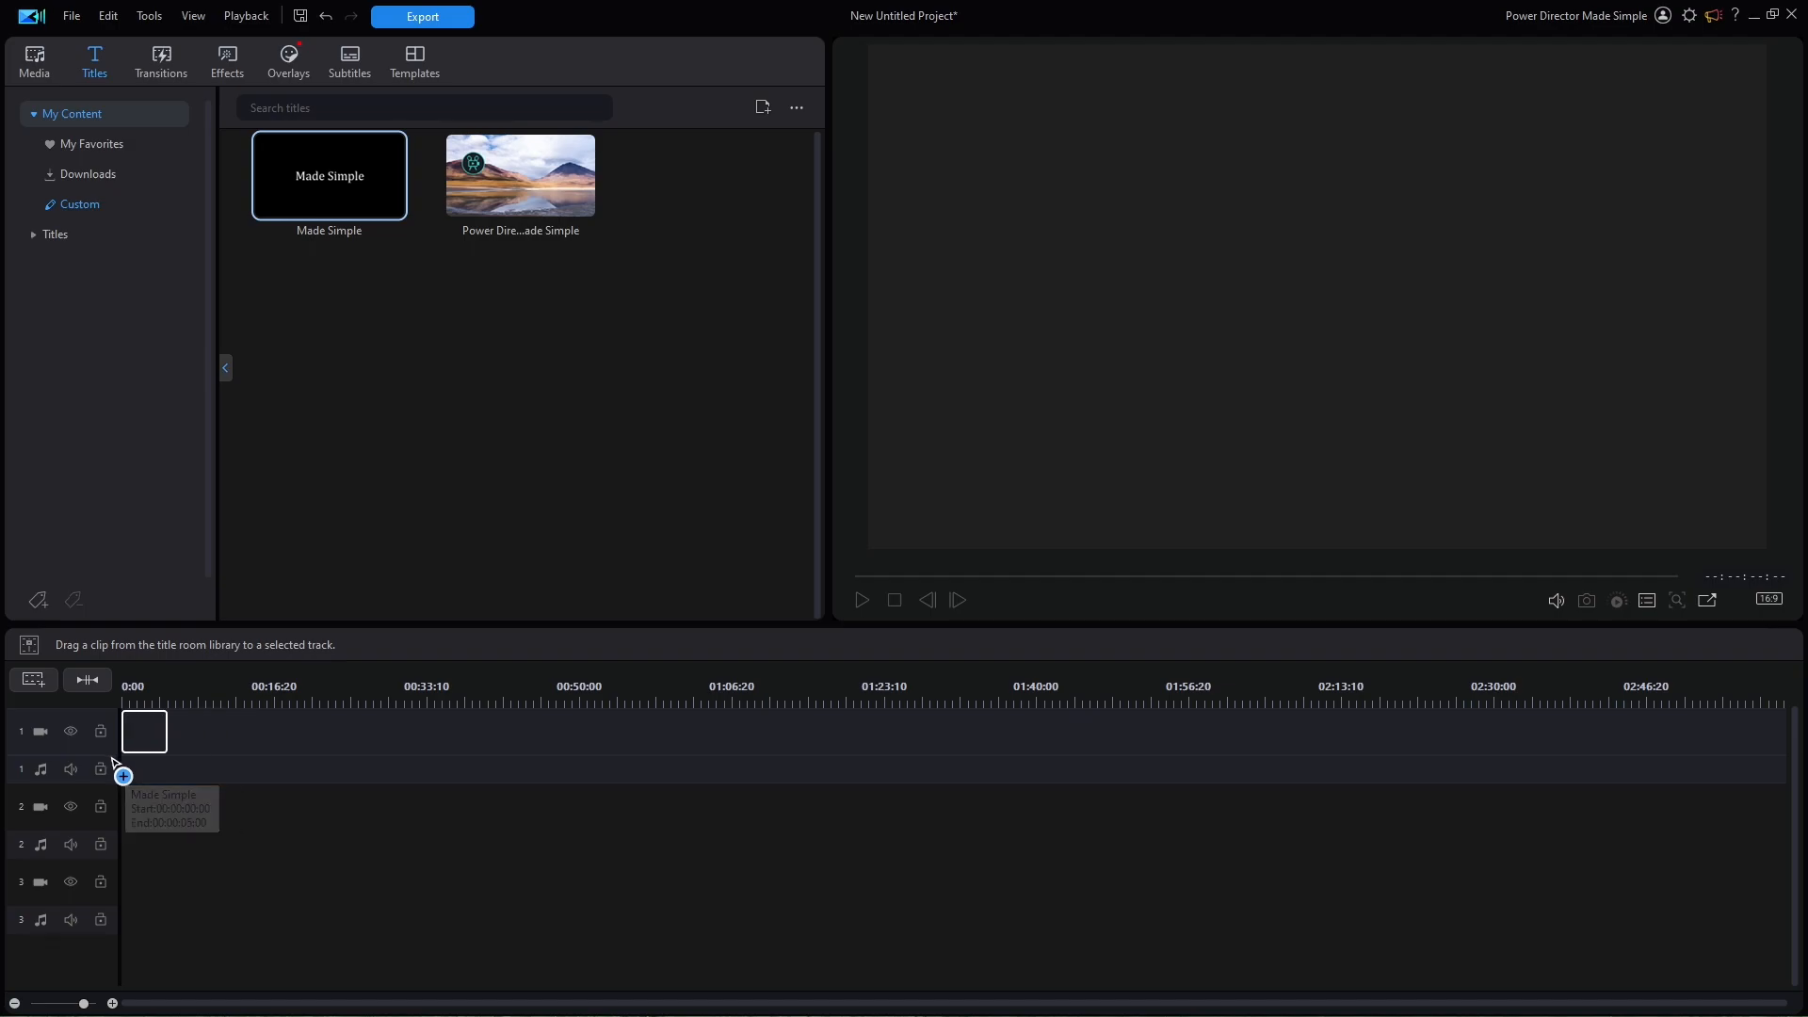
Set the duration of the Made Simple title clip on video track 1 to 10 seconds.
{"action": "left_click_drag", "start_coordinate": [243, 688], "coordinate": [1154, 670]}
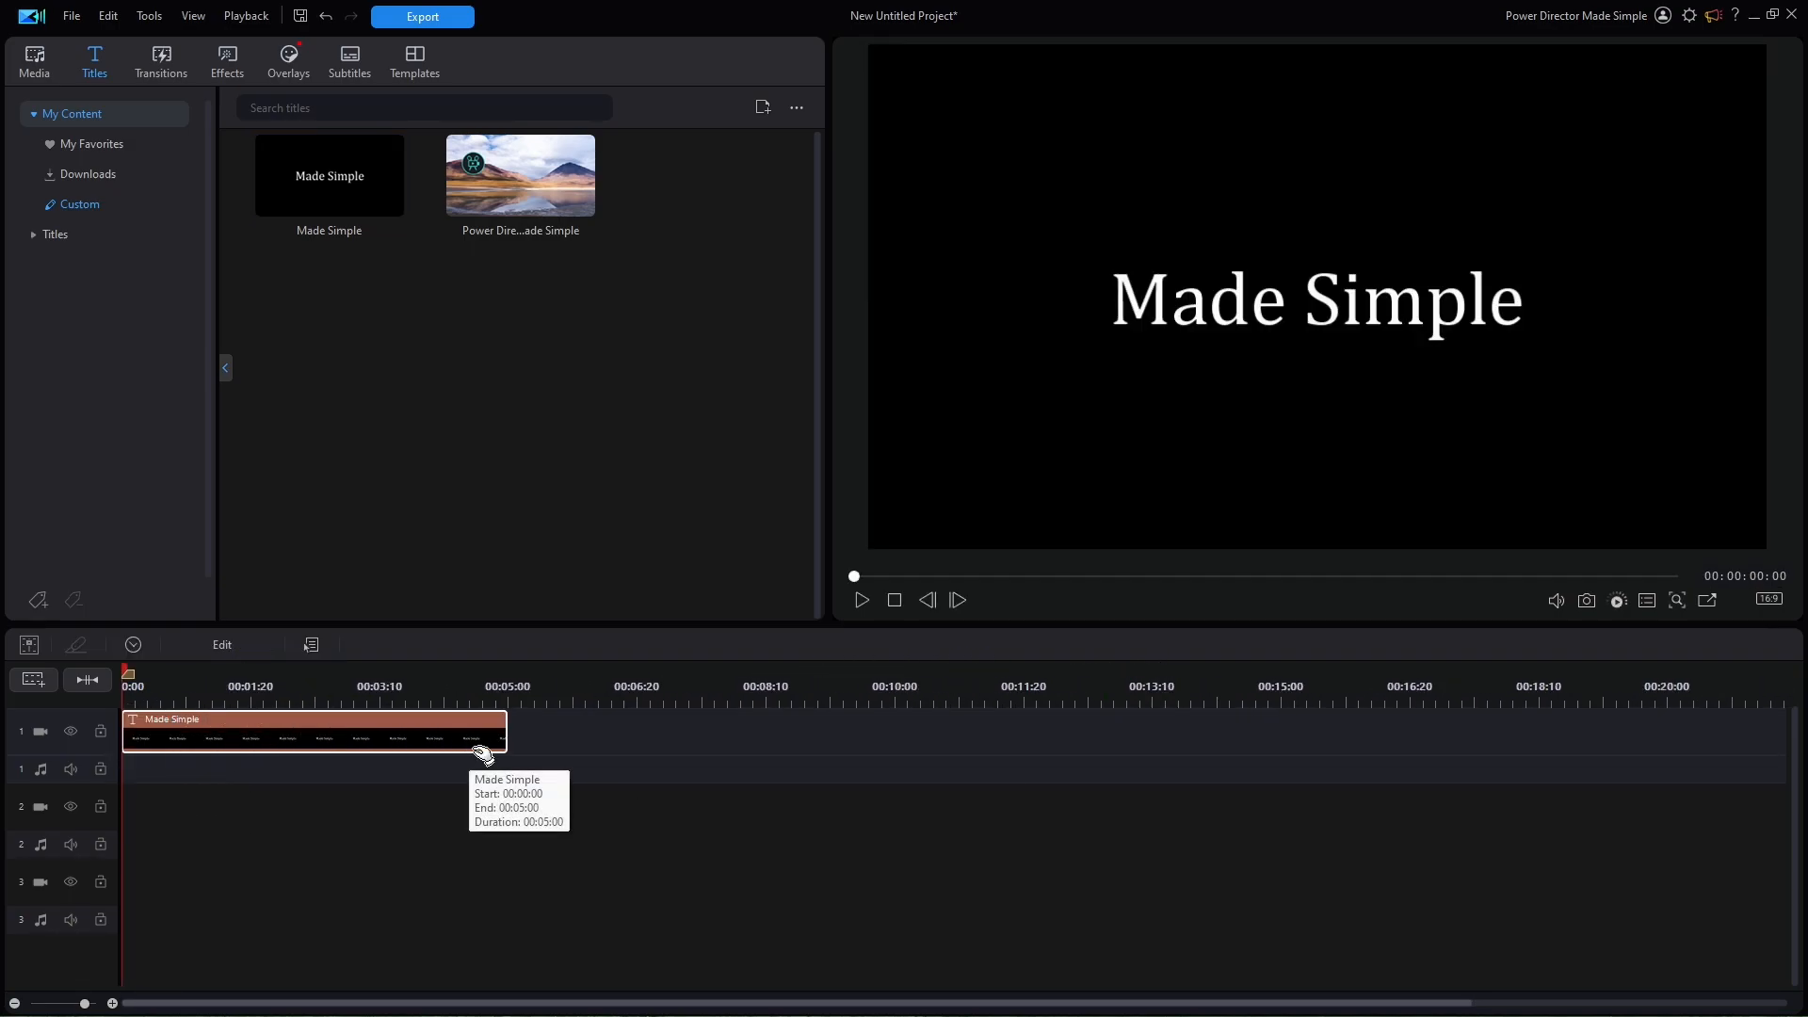
{"action": "left_click_drag", "start_coordinate": [50, 755], "coordinate": [60, 866]}
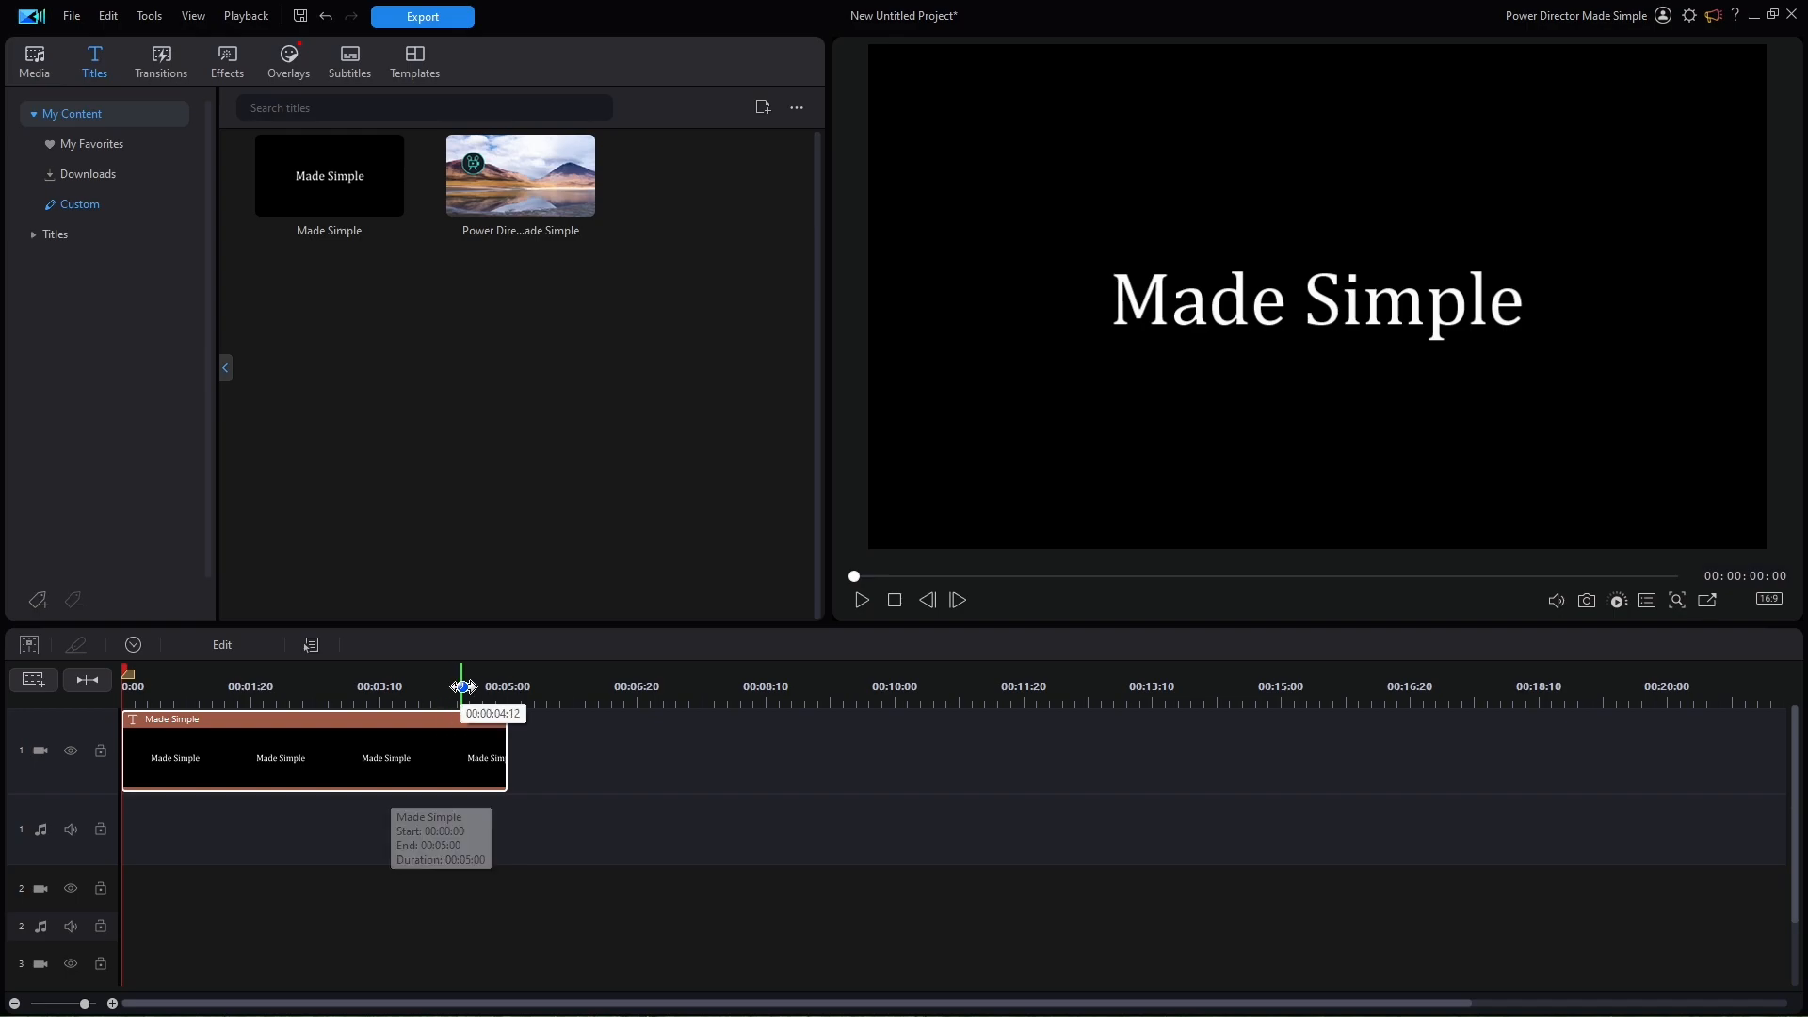
{"action": "right_click", "coordinate": [415, 756]}
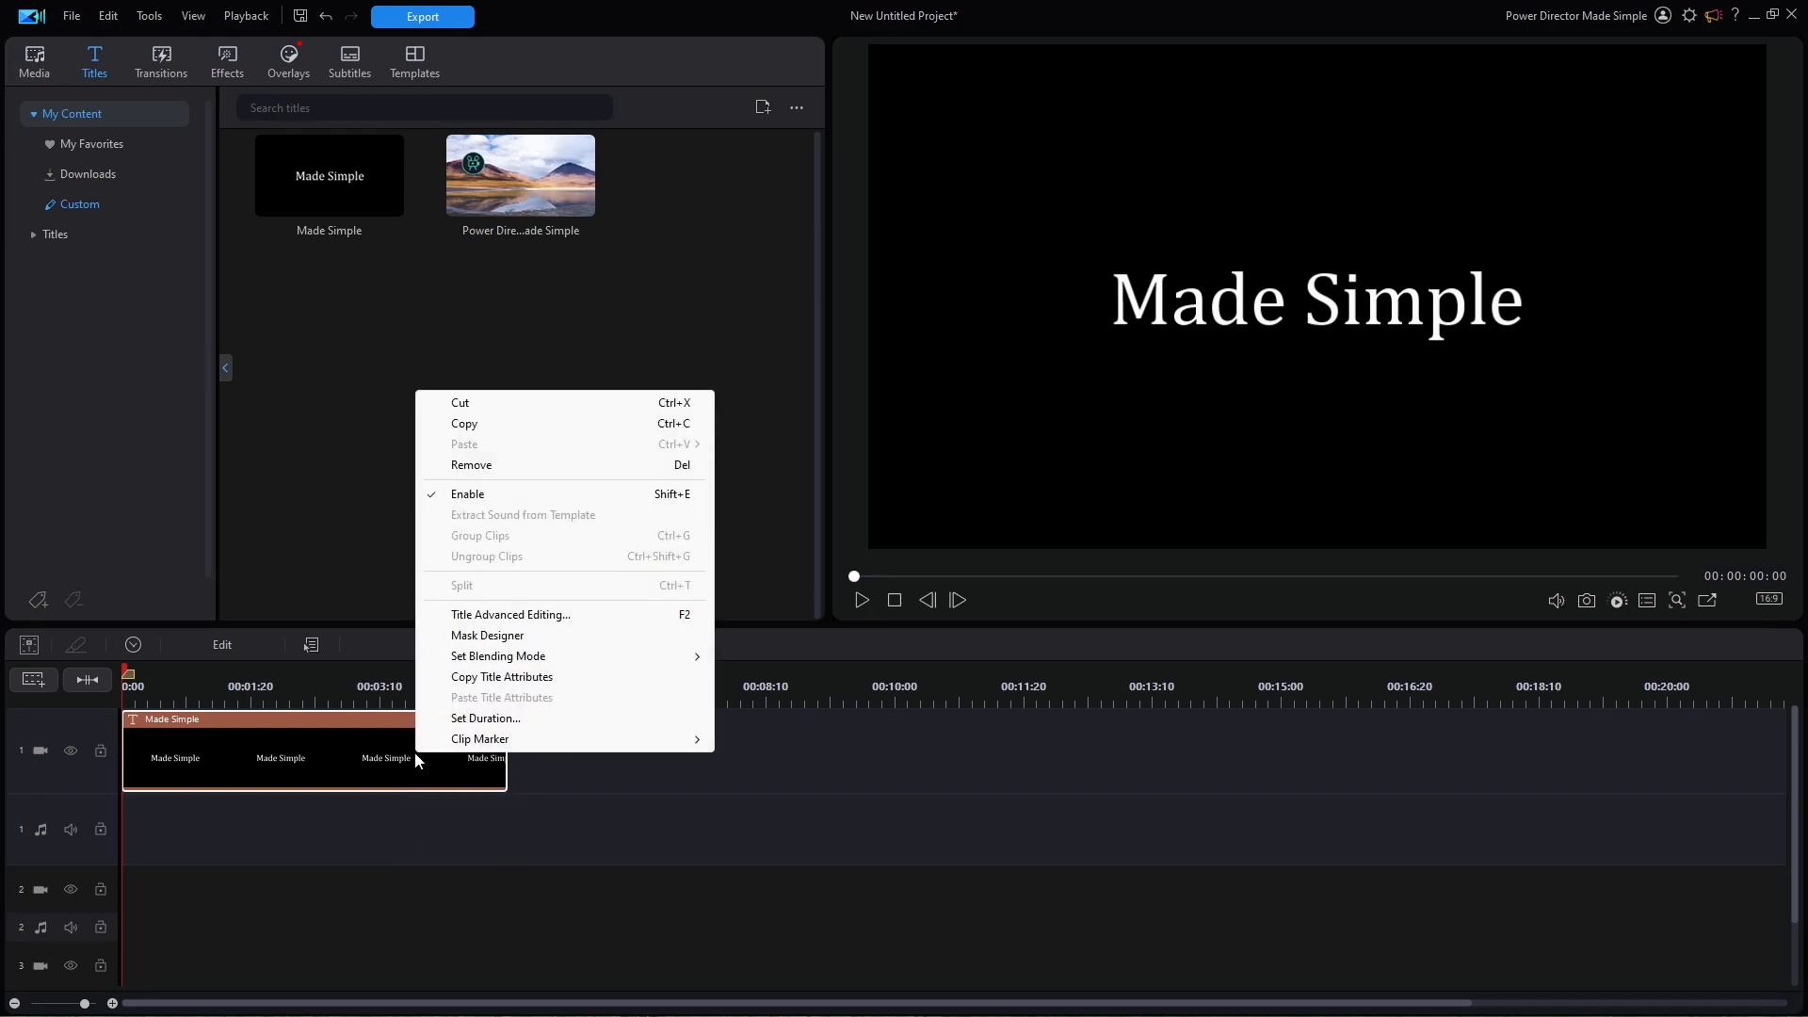
{"action": "left_click", "coordinate": [514, 721]}
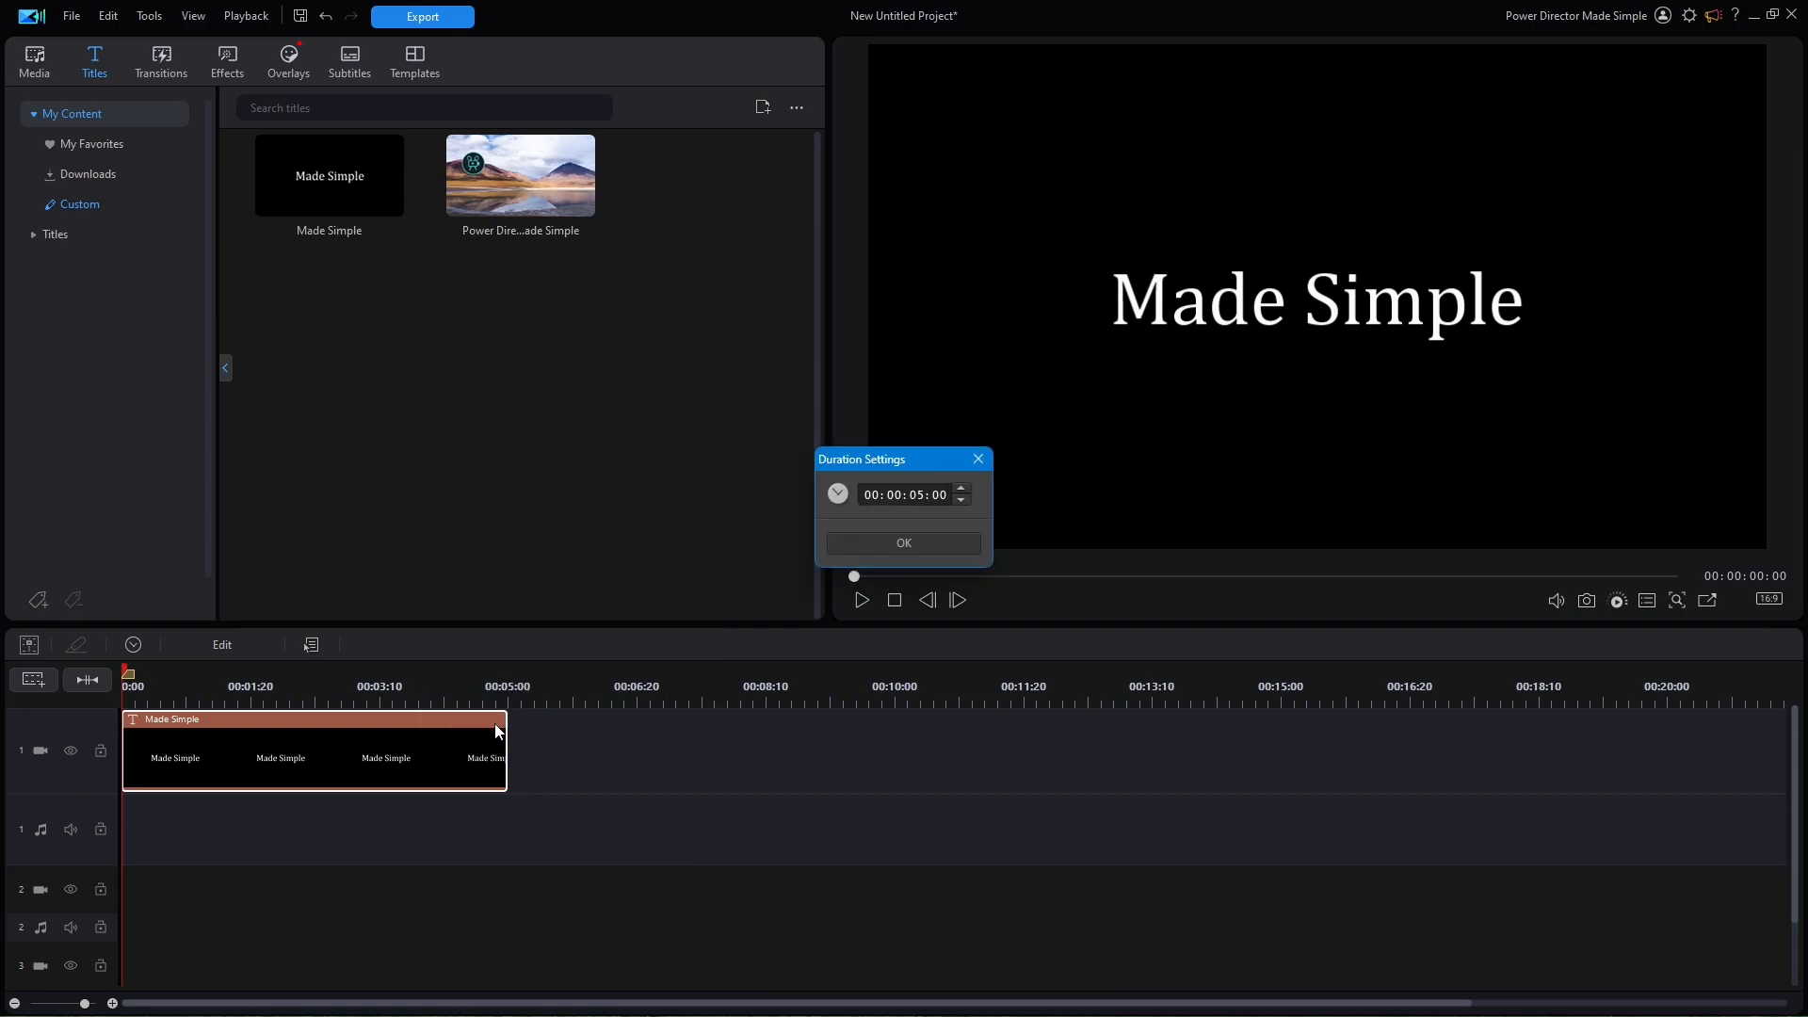
{"action": "left_click", "coordinate": [905, 499]}
{"action": "type", "text": "10"}
{"action": "key", "text": "Return"}
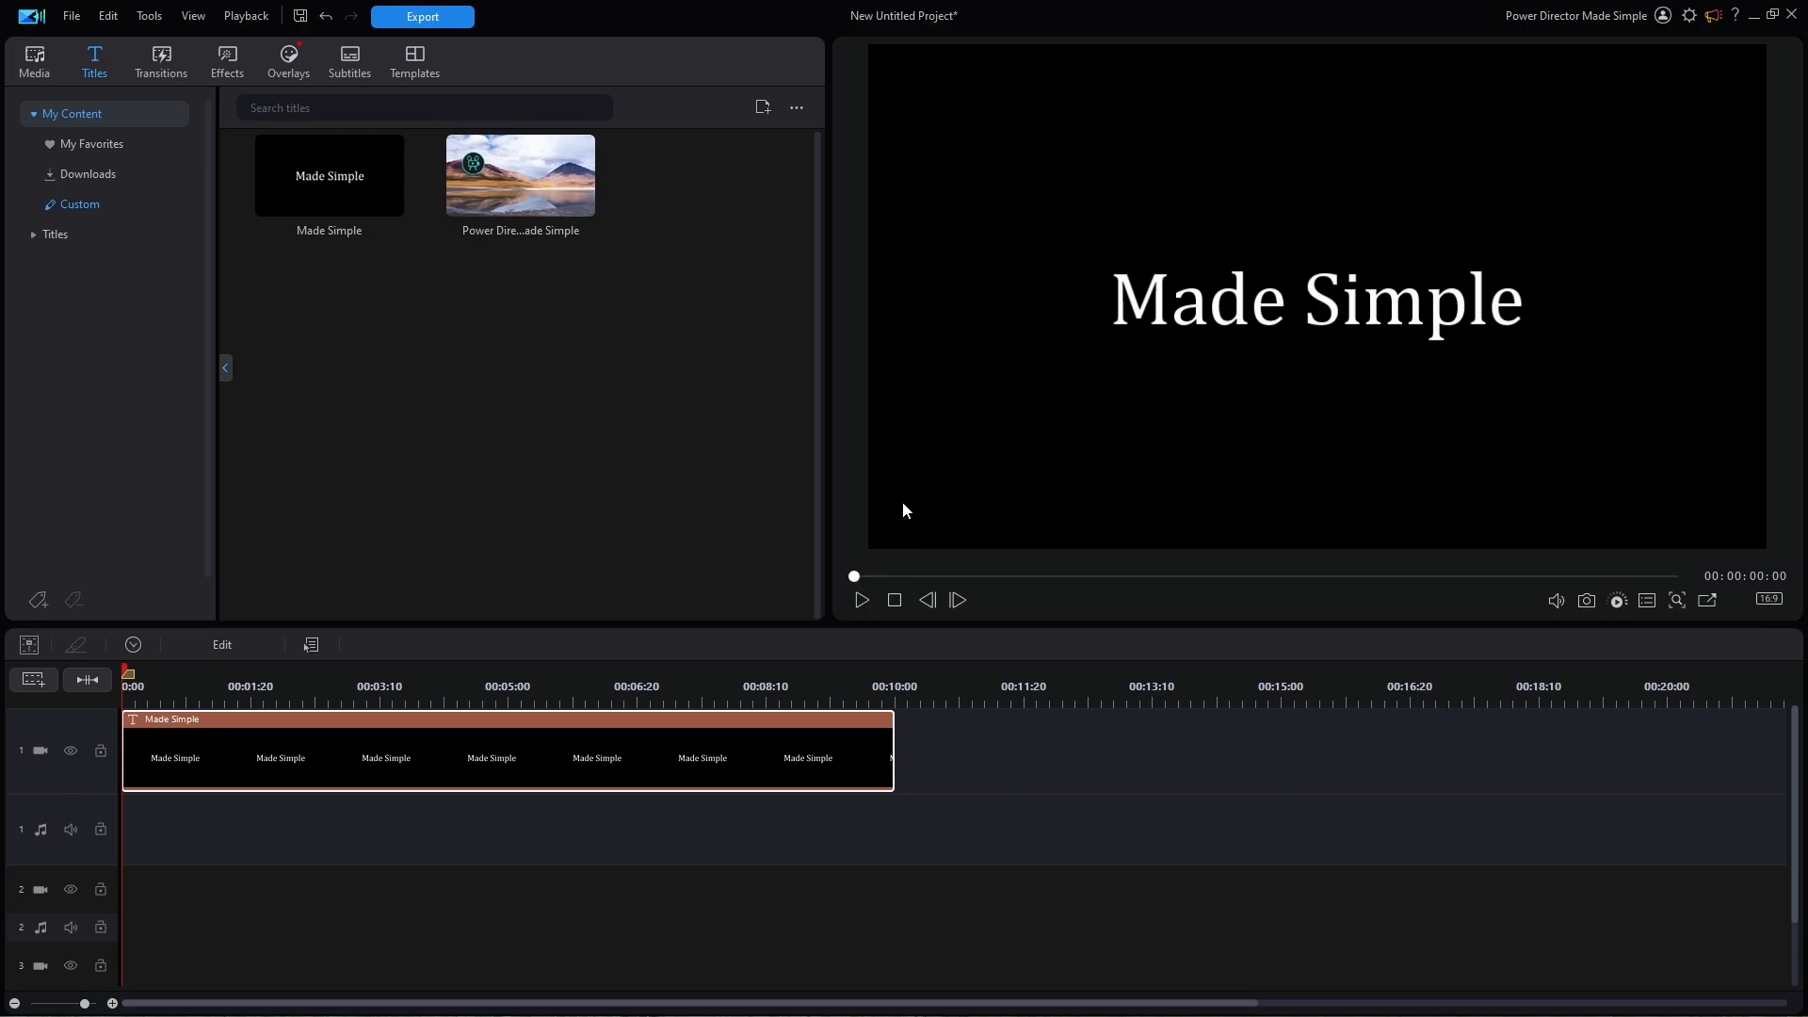
Open the Made Simple title clip in Advanced Editing and look through its Font/Paragraph and Font Face settings.
{"action": "left_click", "coordinate": [226, 644]}
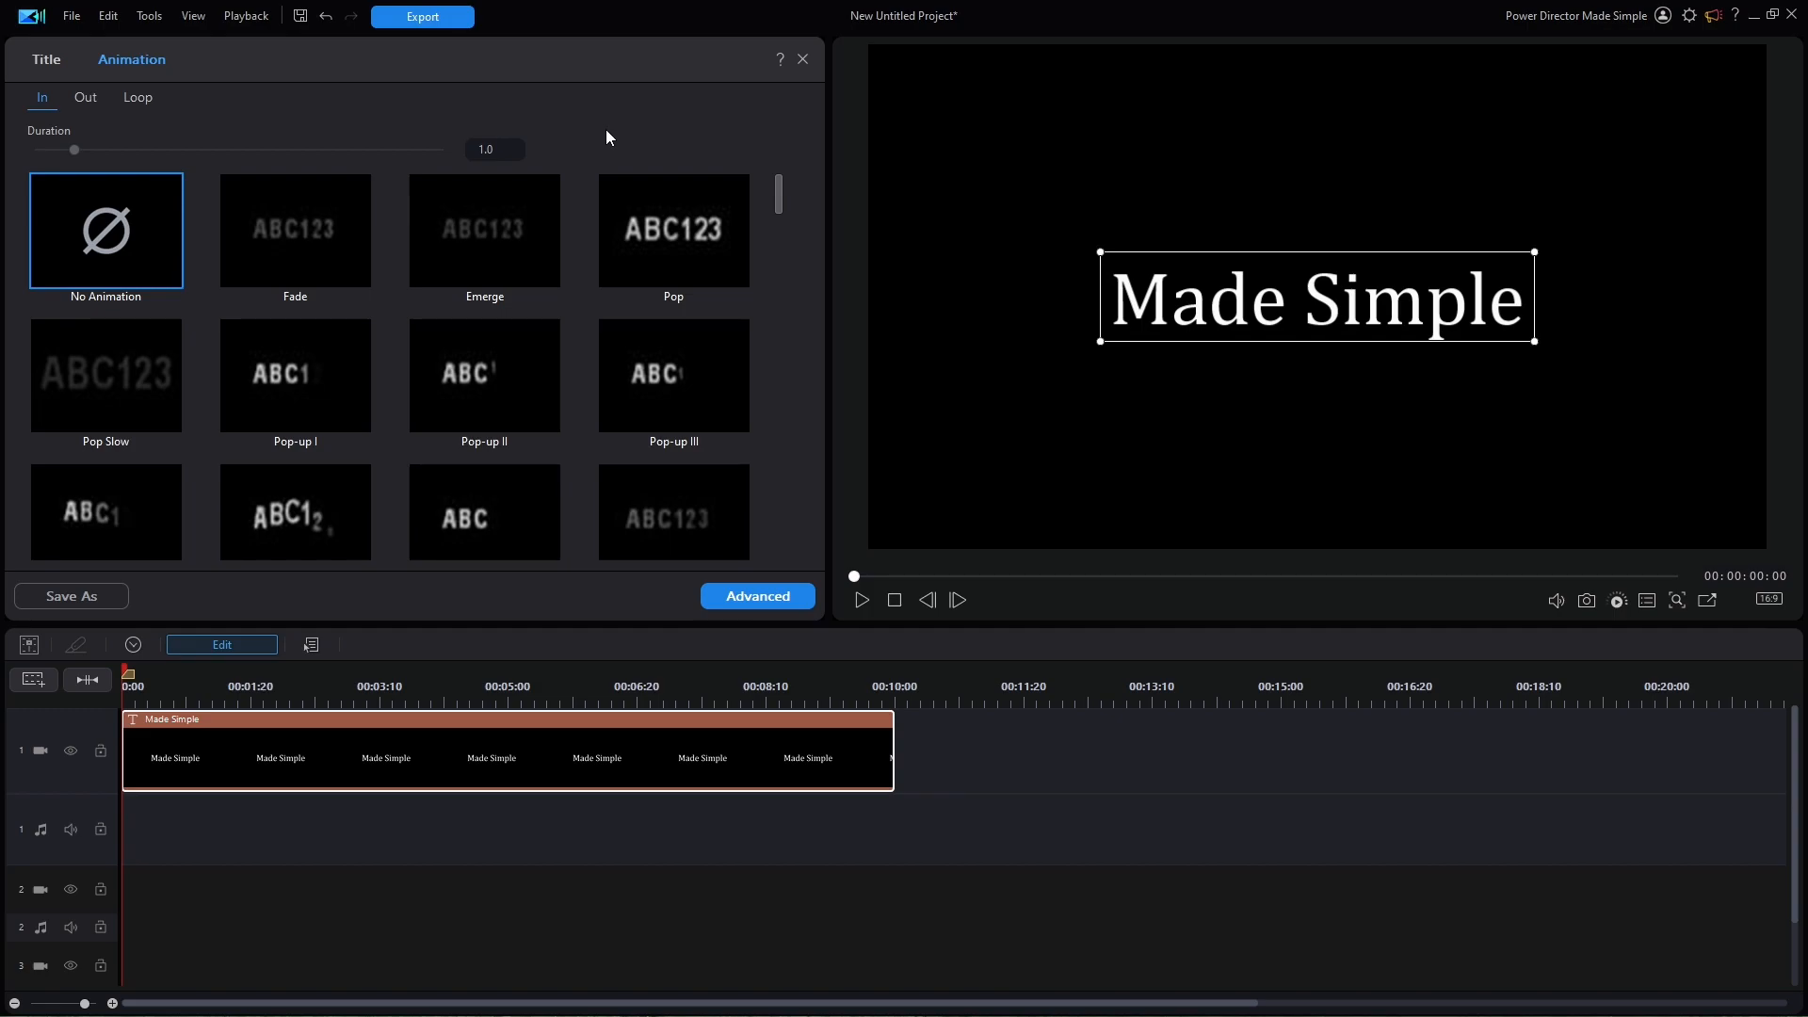
{"action": "left_click", "coordinate": [803, 60]}
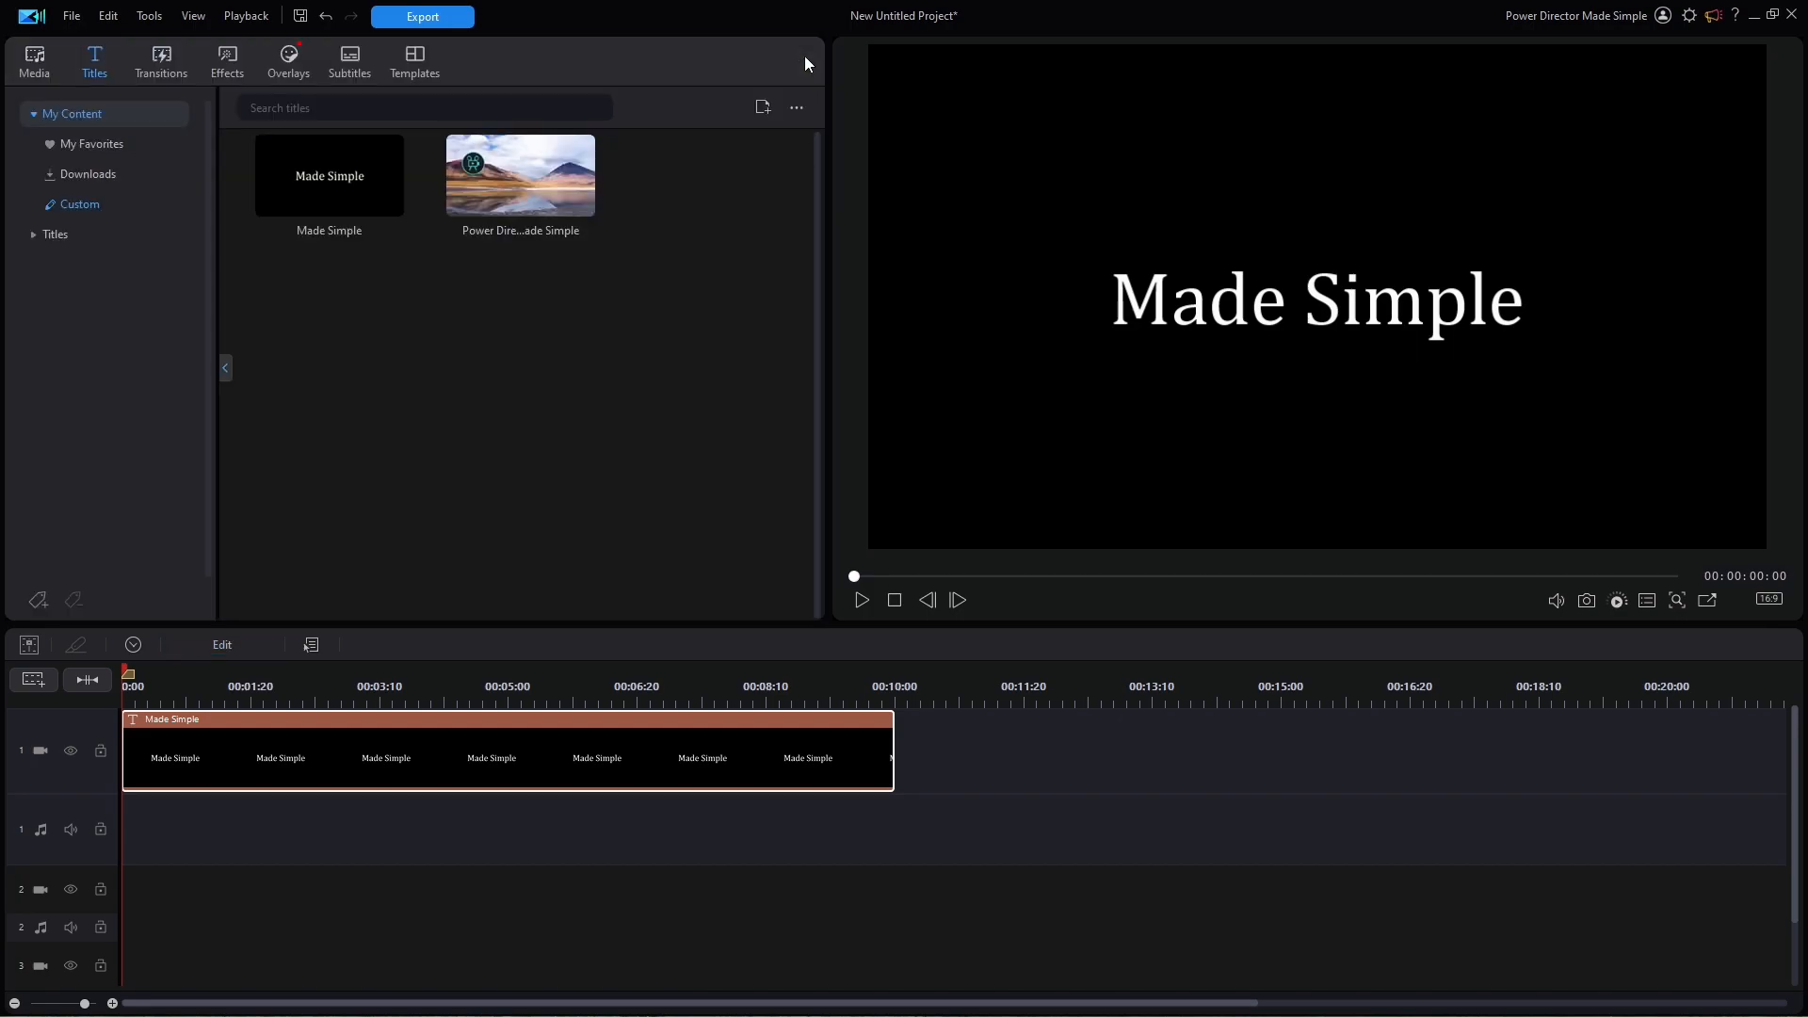
{"action": "double_click", "coordinate": [286, 744]}
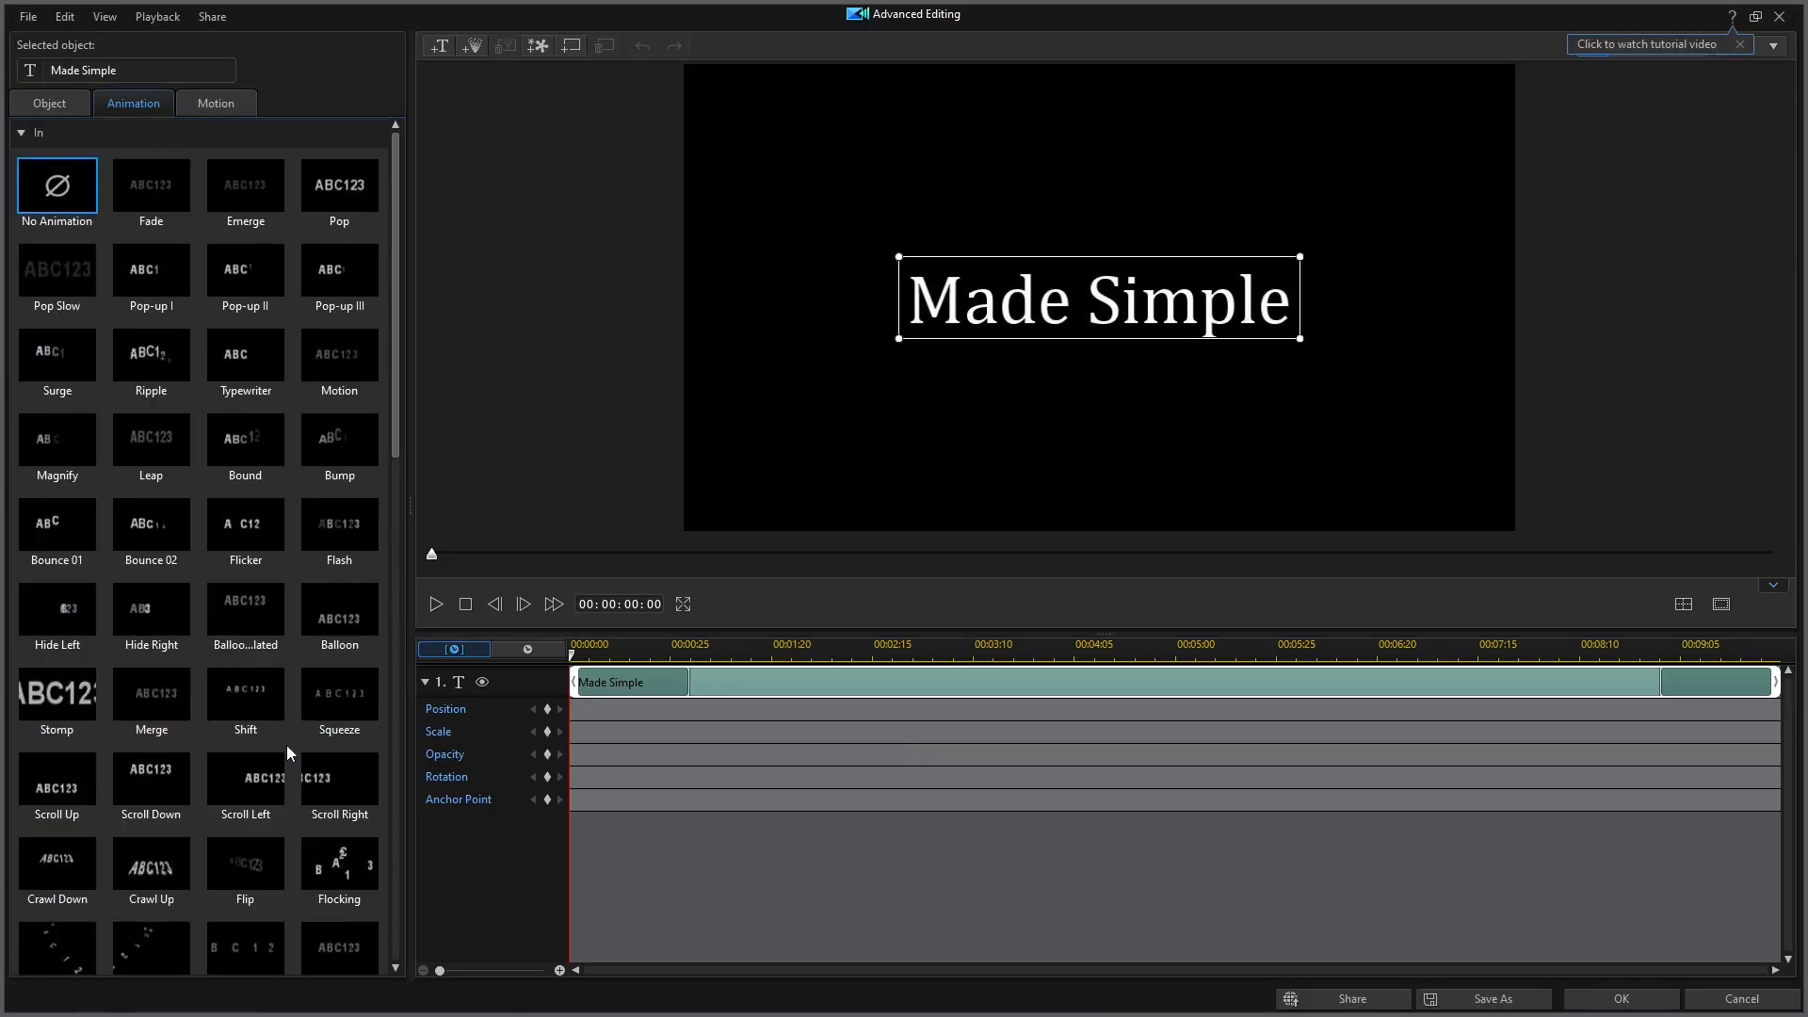
{"action": "left_click", "coordinate": [62, 110]}
{"action": "left_click", "coordinate": [22, 134]}
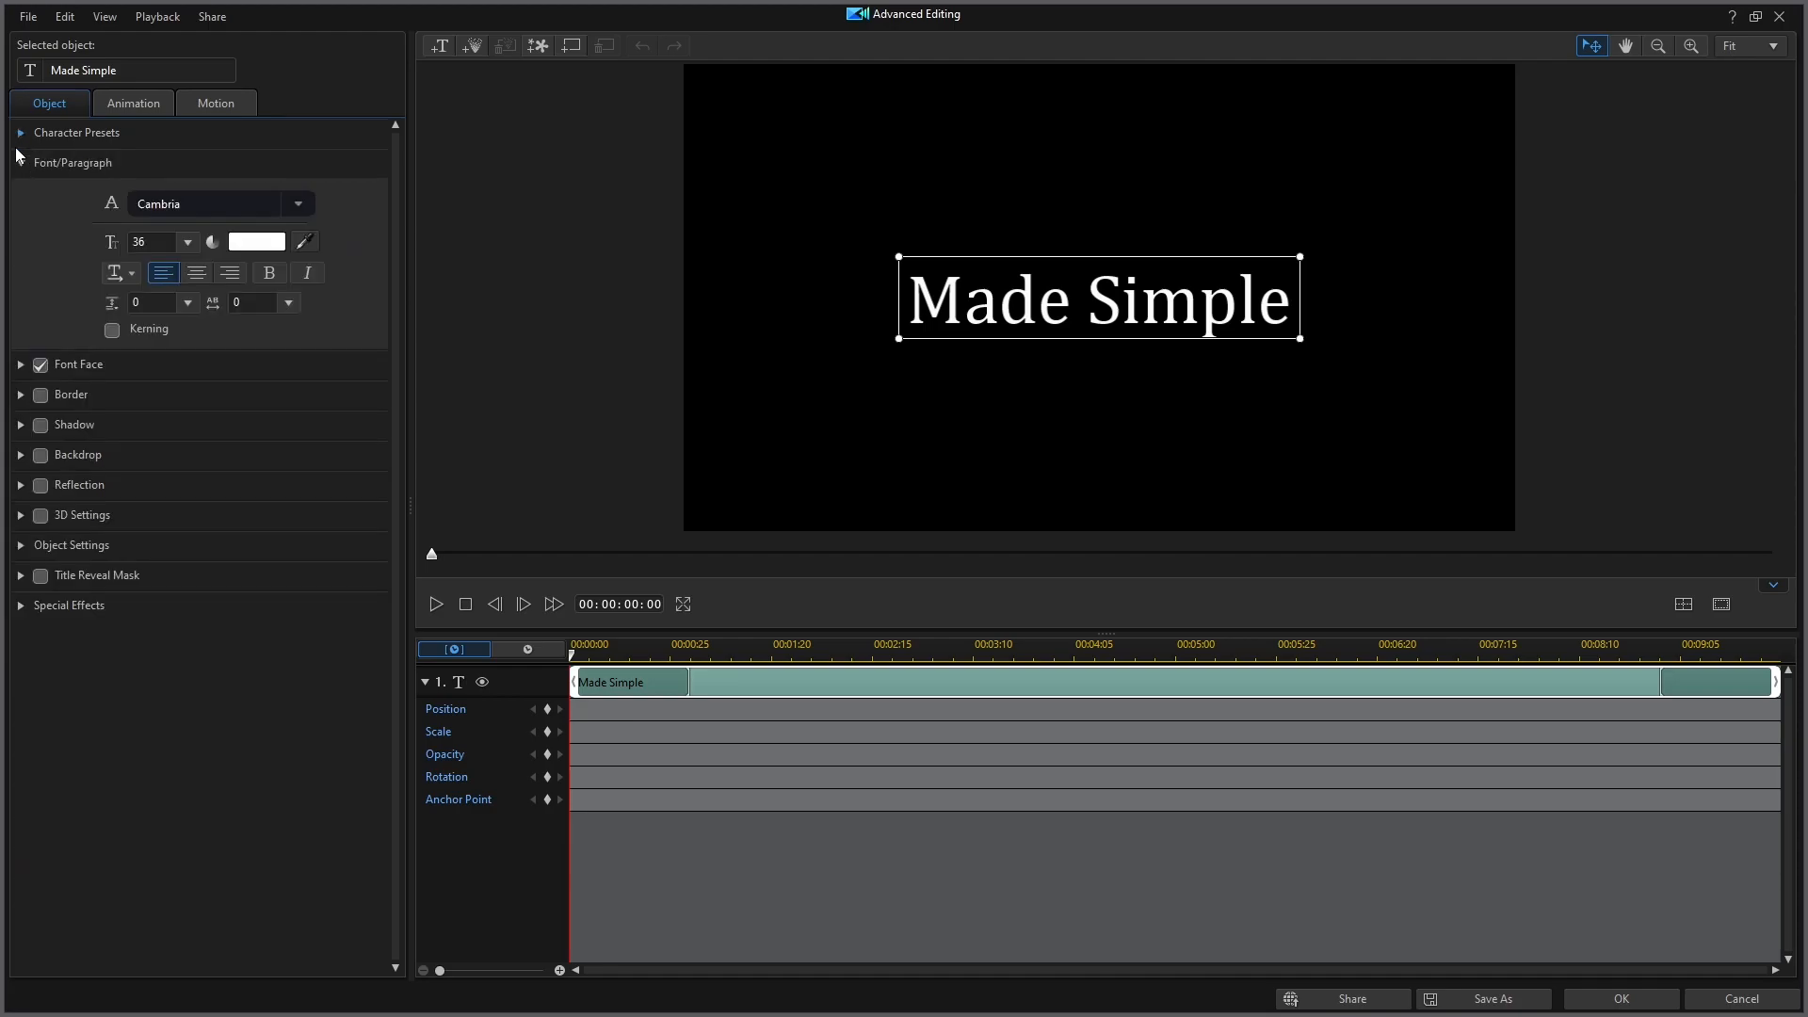
{"action": "left_click", "coordinate": [21, 364]}
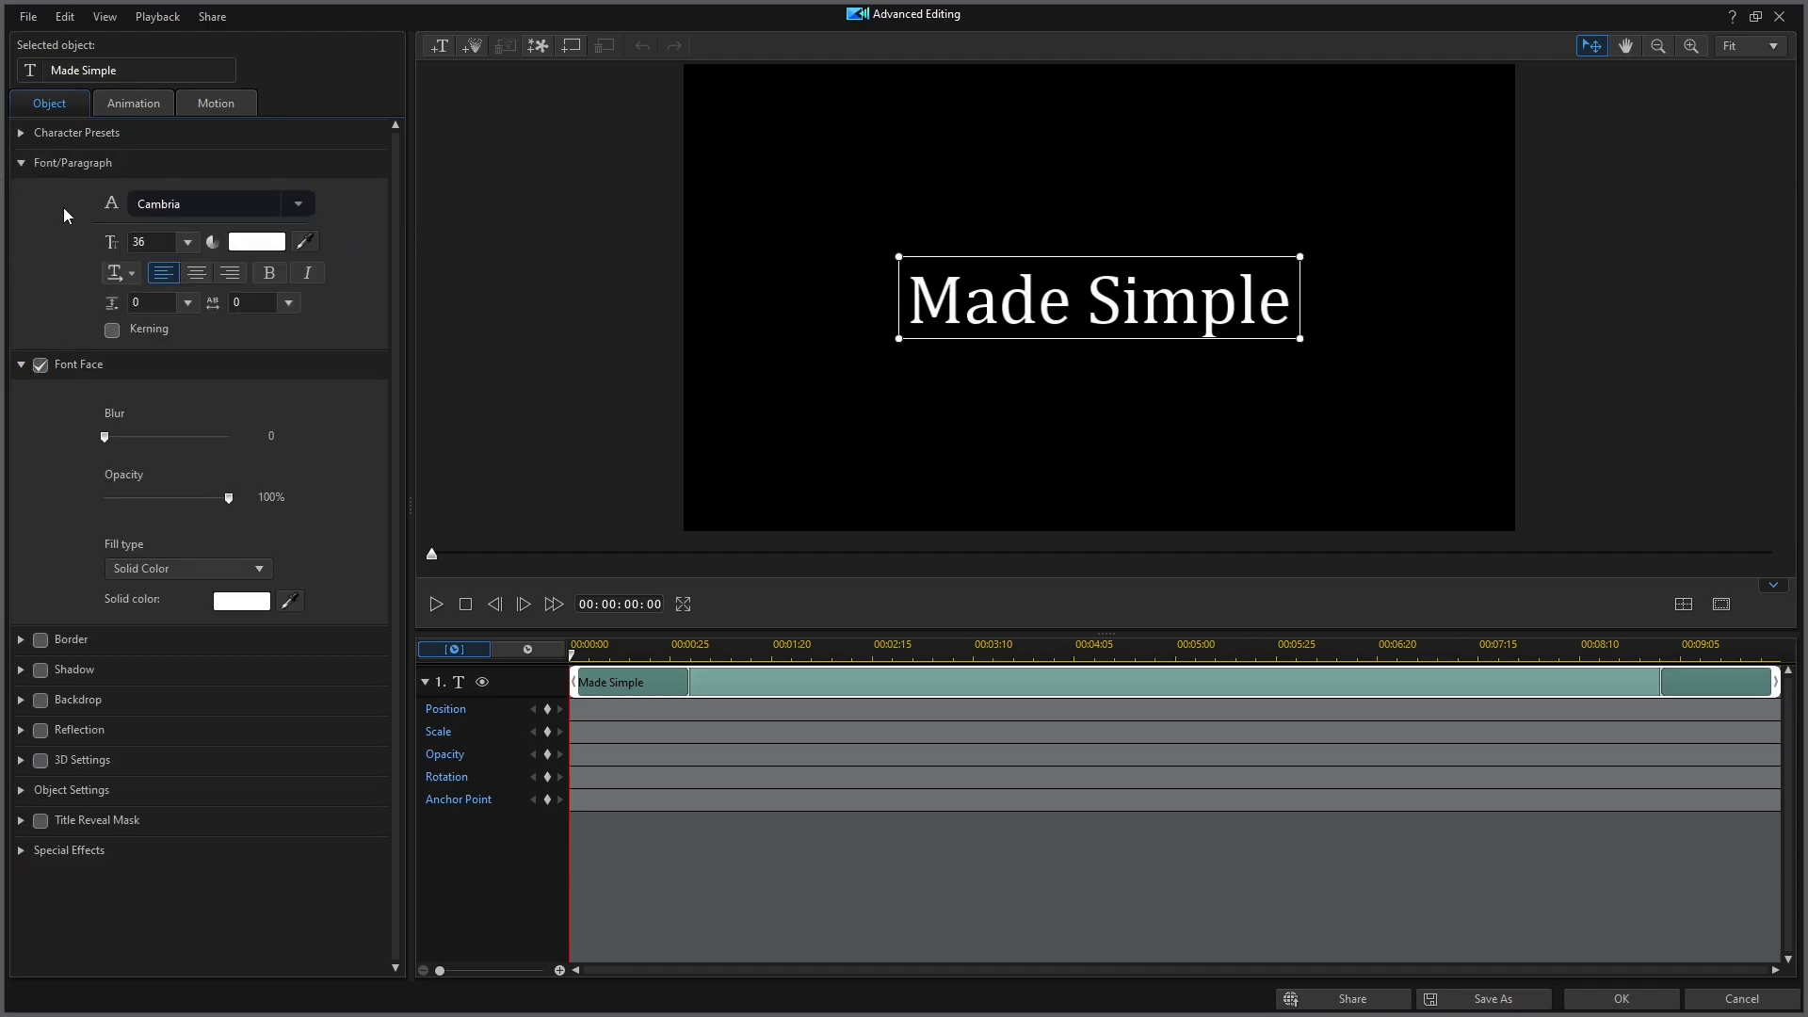
Examine the In and Out animation presets available for the Made Simple title.
{"action": "left_click", "coordinate": [127, 98]}
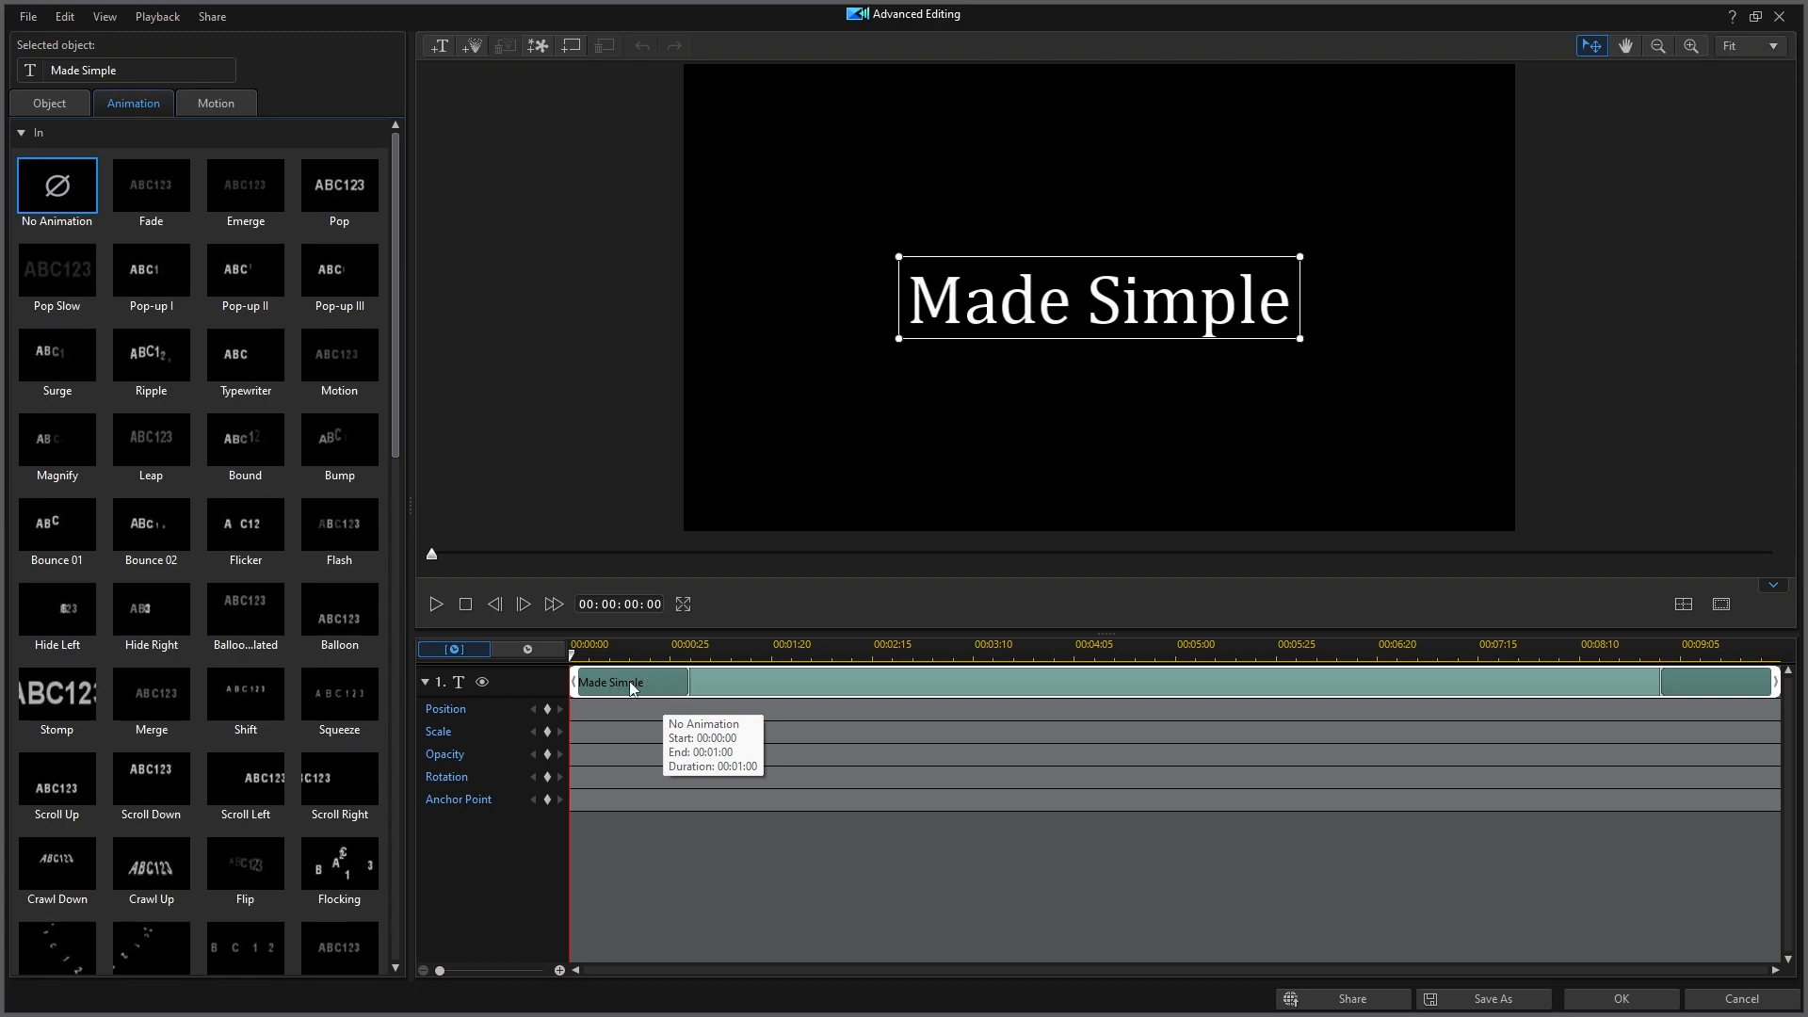
{"action": "left_click", "coordinate": [21, 135]}
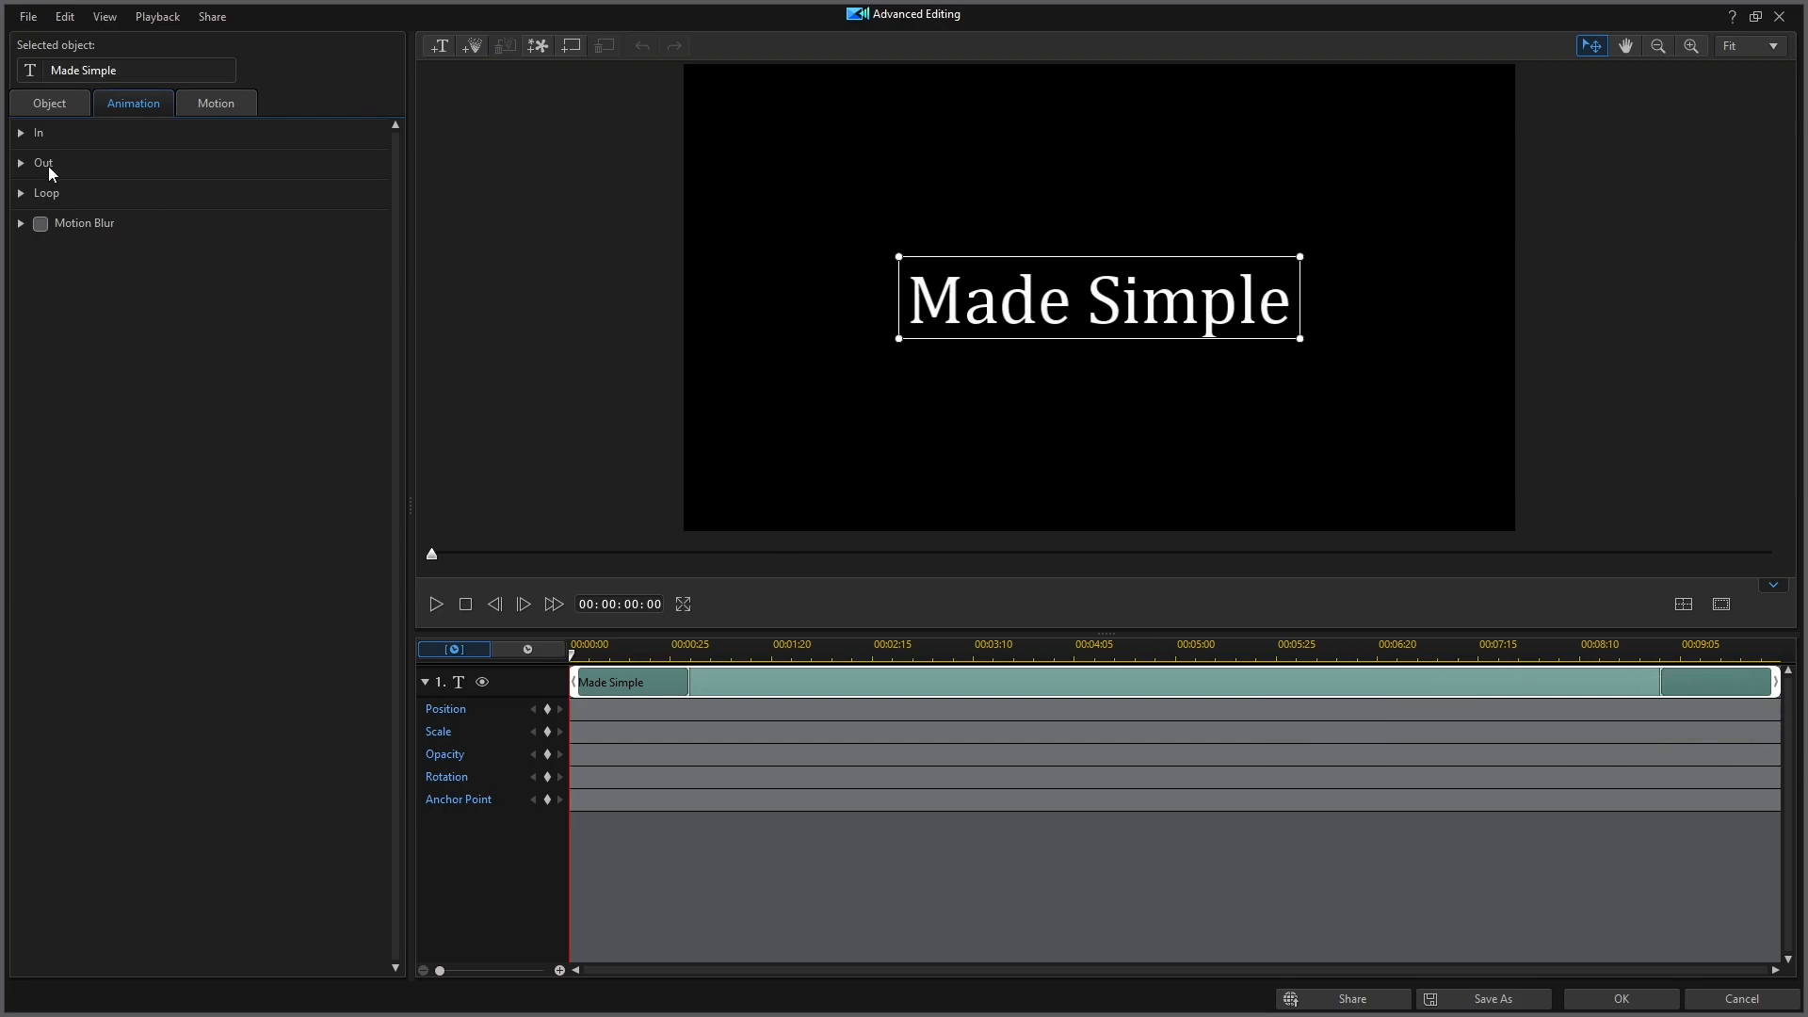
{"action": "left_click", "coordinate": [21, 164]}
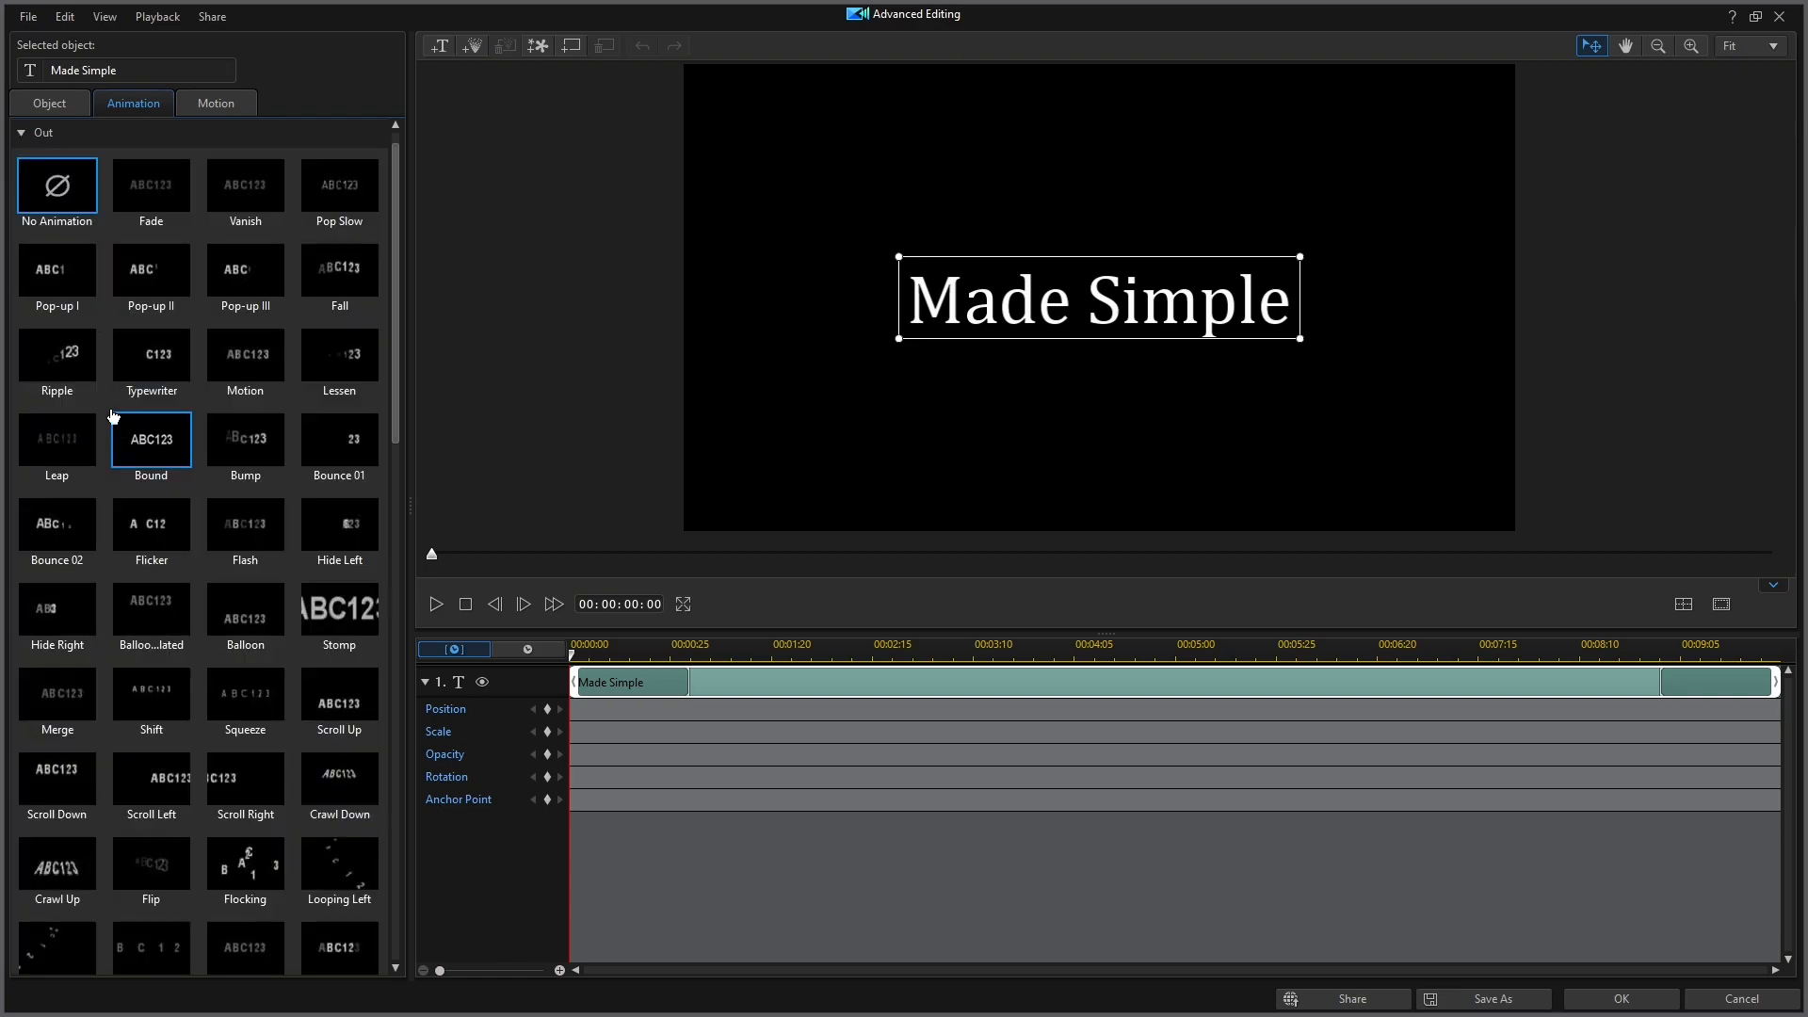
{"action": "left_click", "coordinate": [23, 132]}
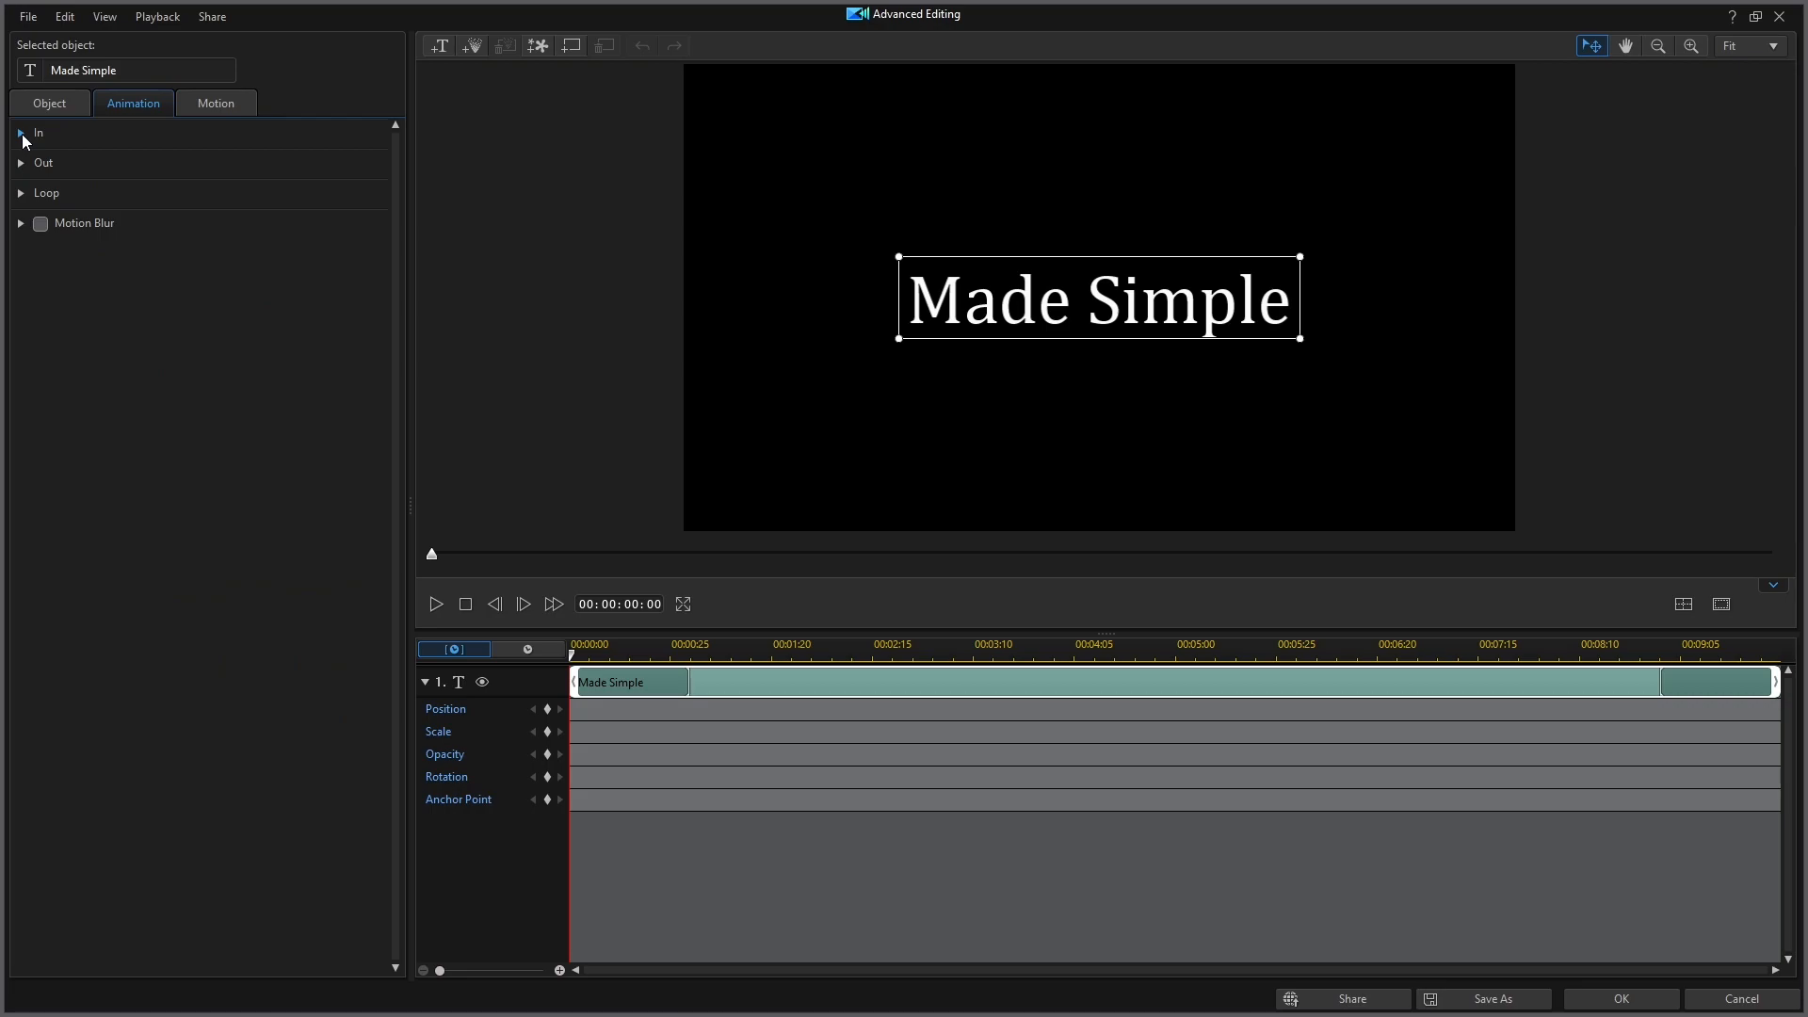
{"action": "left_click", "coordinate": [21, 134]}
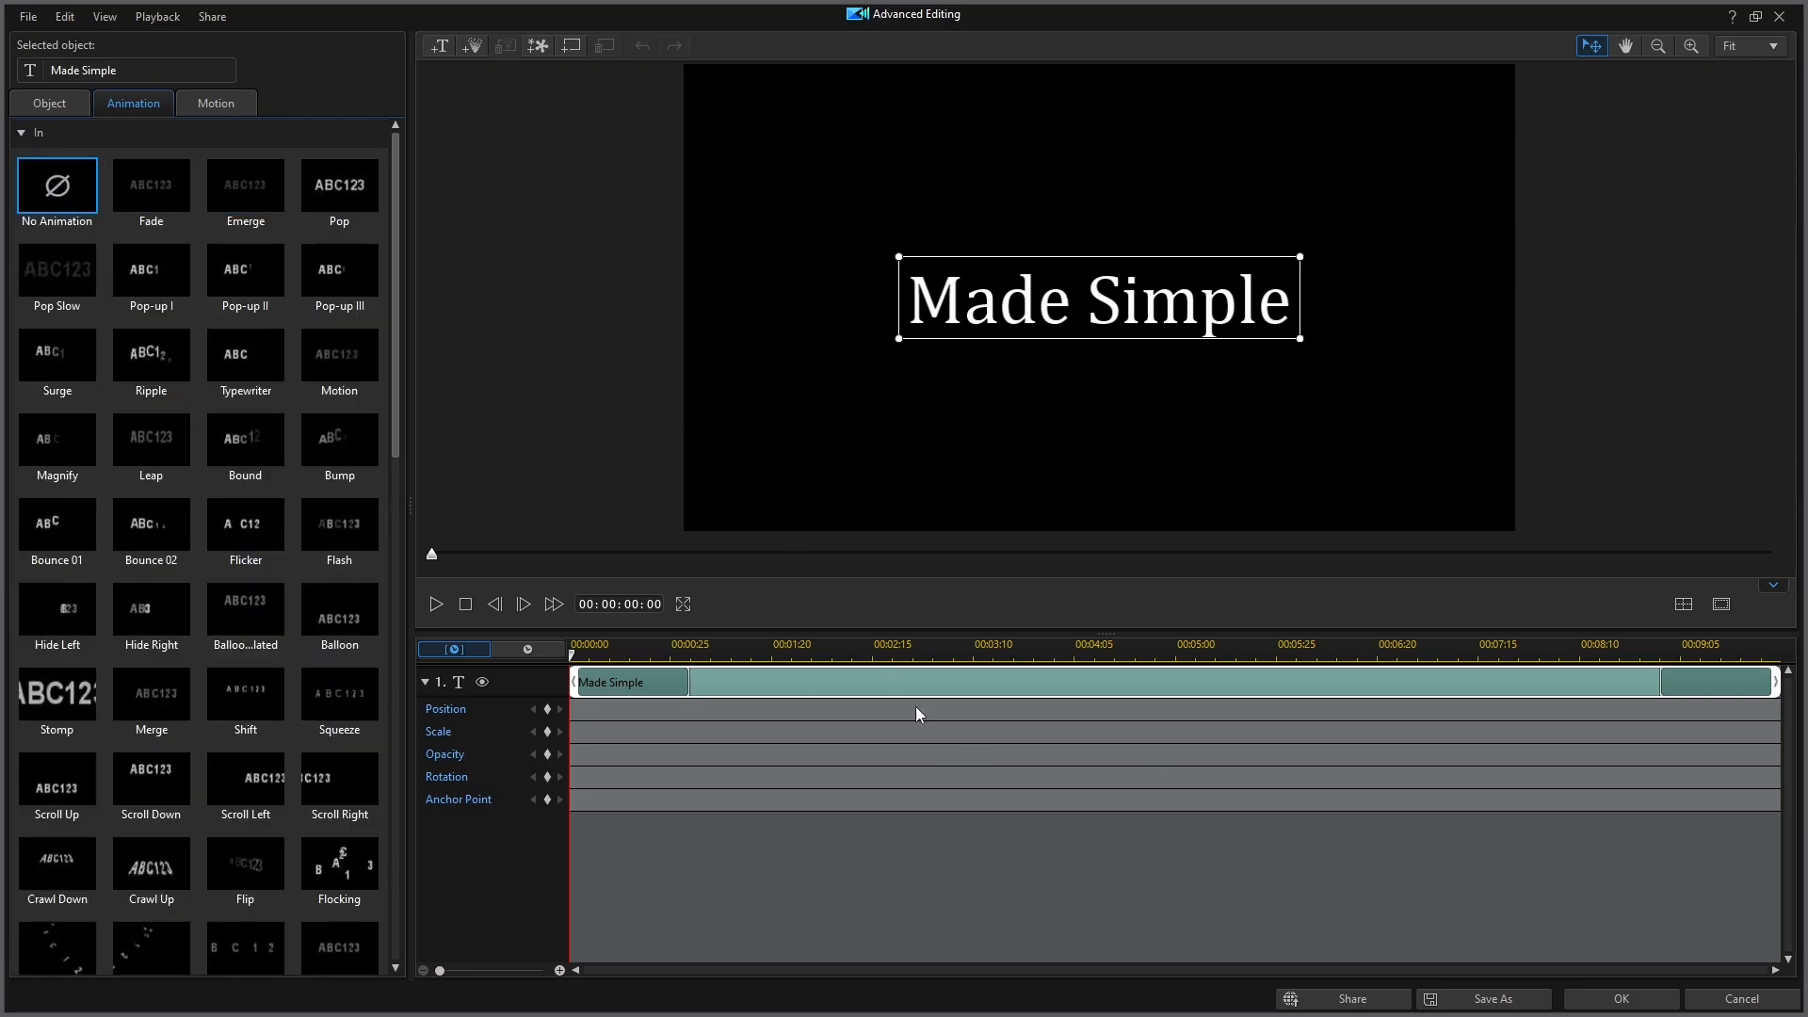
{"action": "key", "text": "space"}
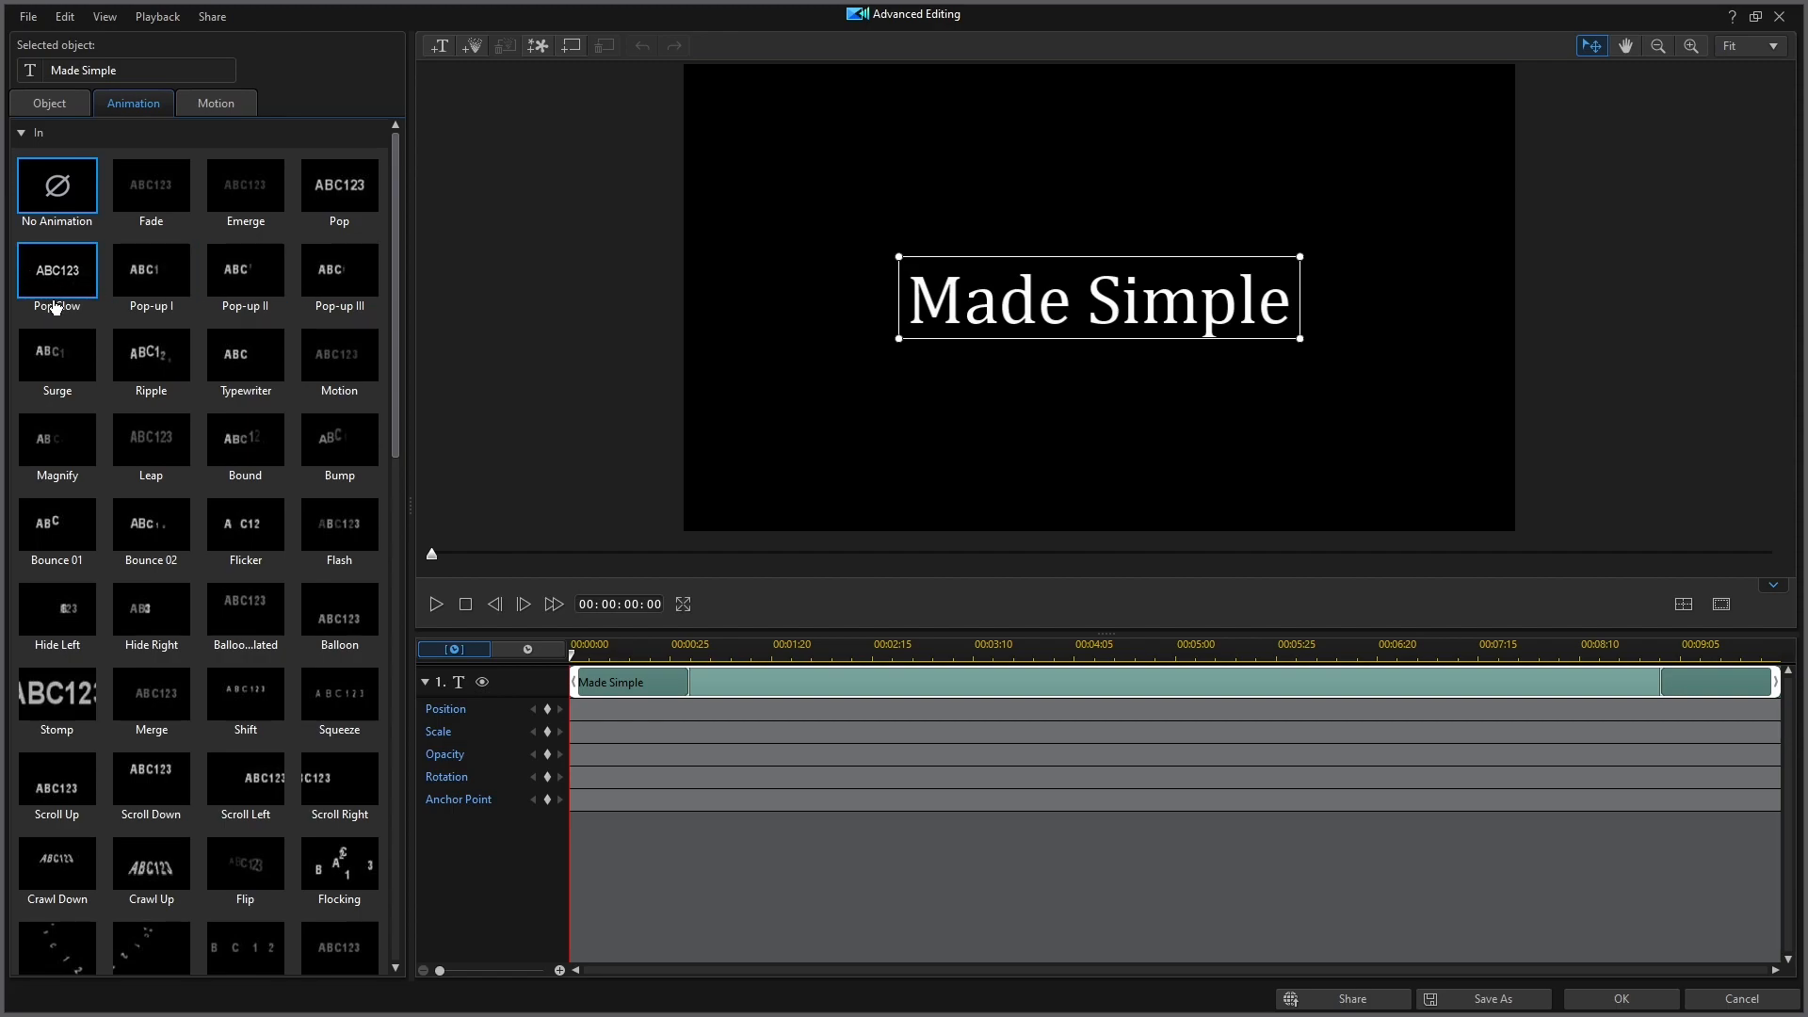
Try the Surge, Ripple, Typewriter and Motion presets as the title's In animation.
{"action": "left_click", "coordinate": [55, 365]}
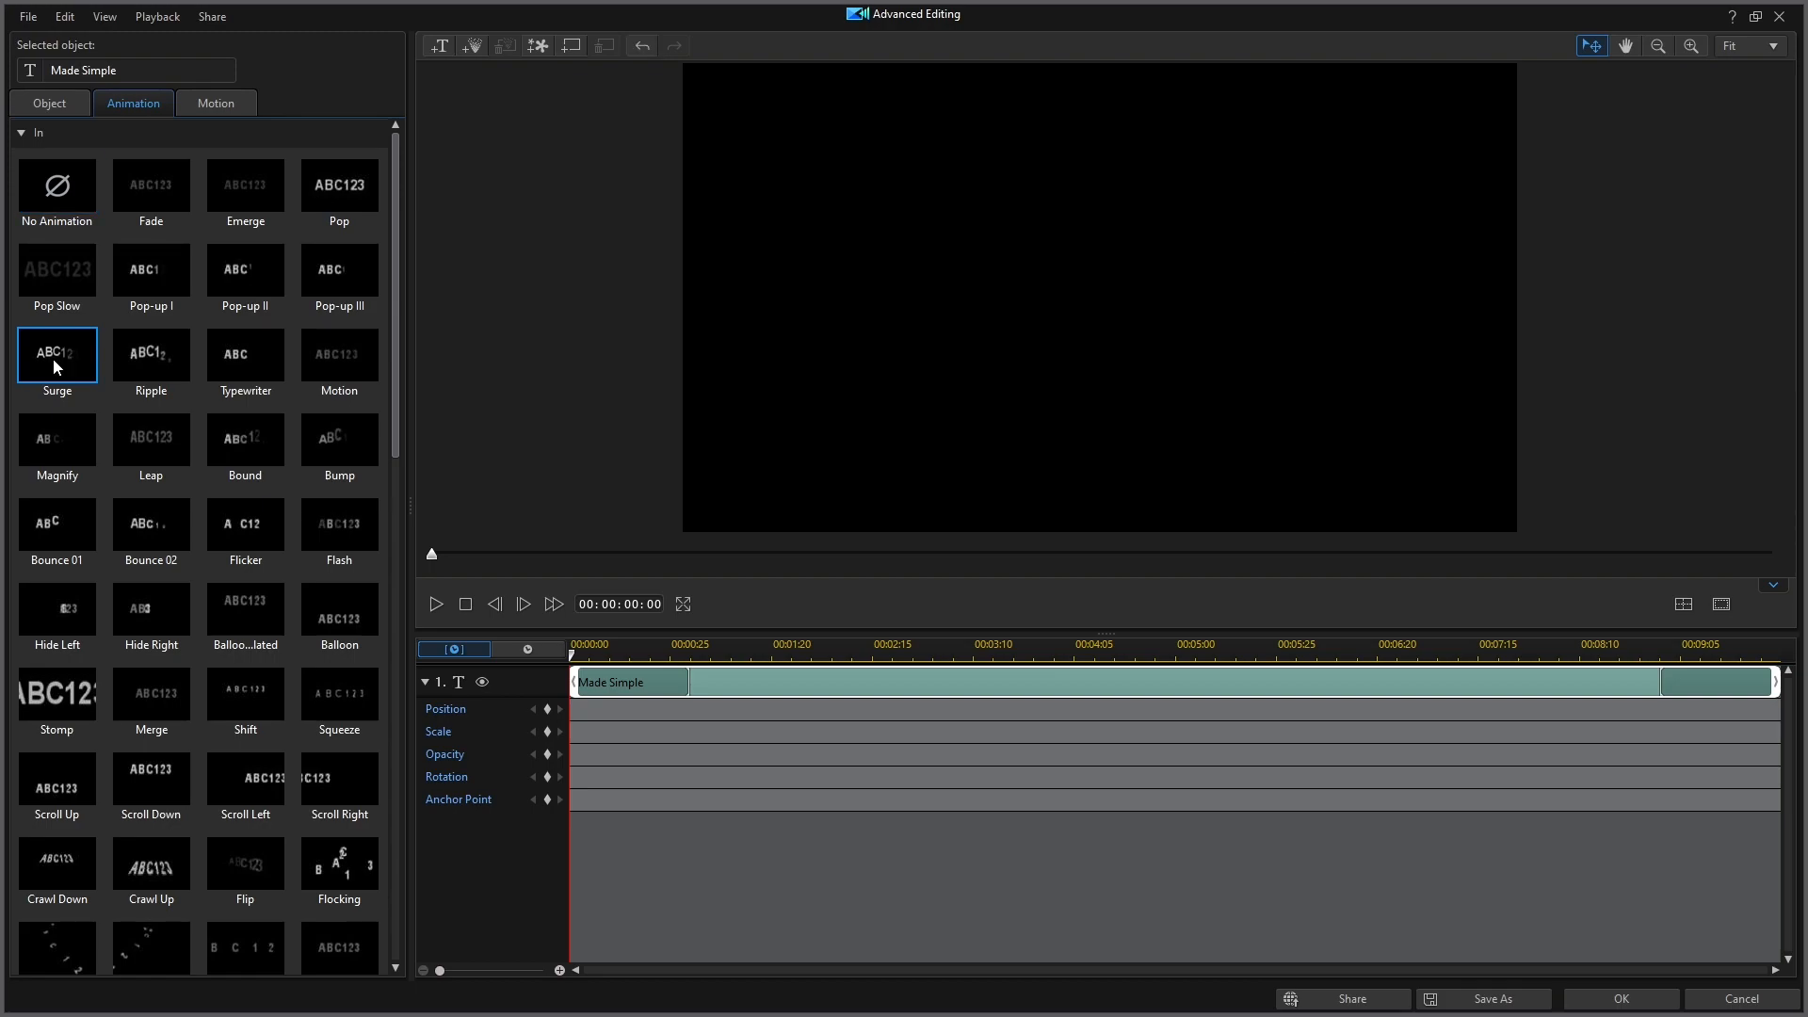
{"action": "left_click", "coordinate": [149, 358]}
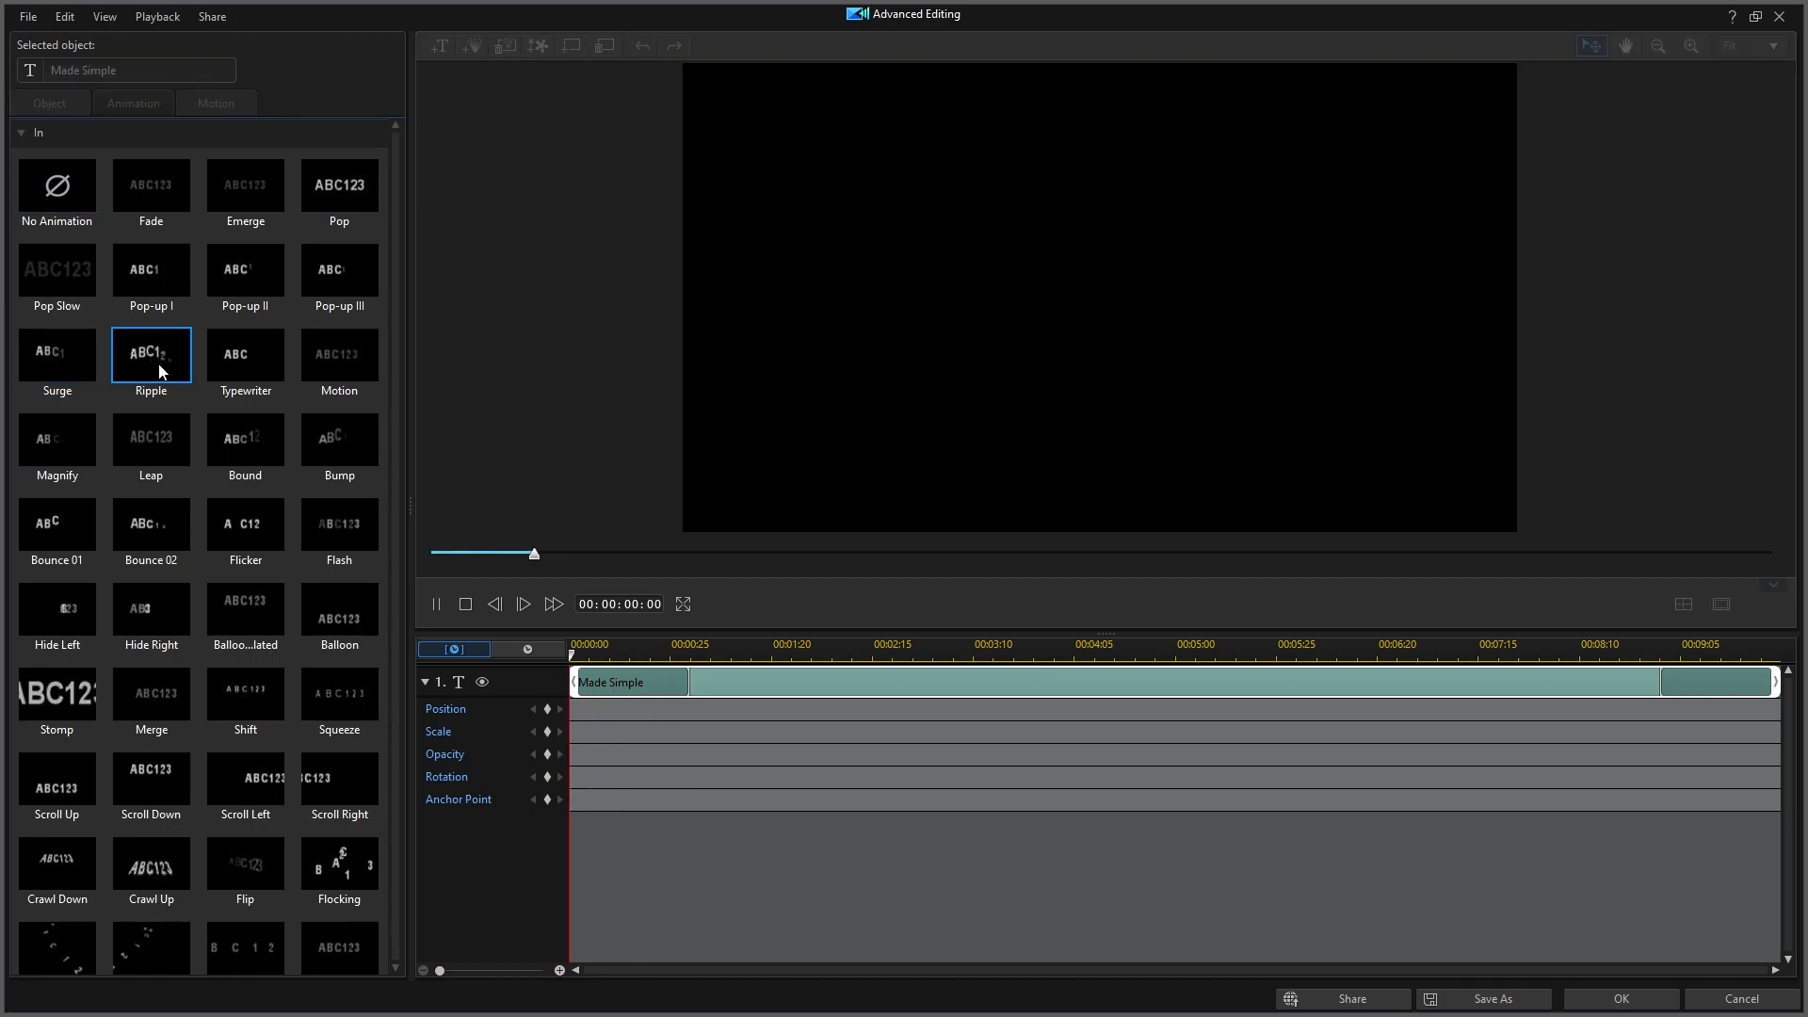
{"action": "left_click", "coordinate": [245, 378]}
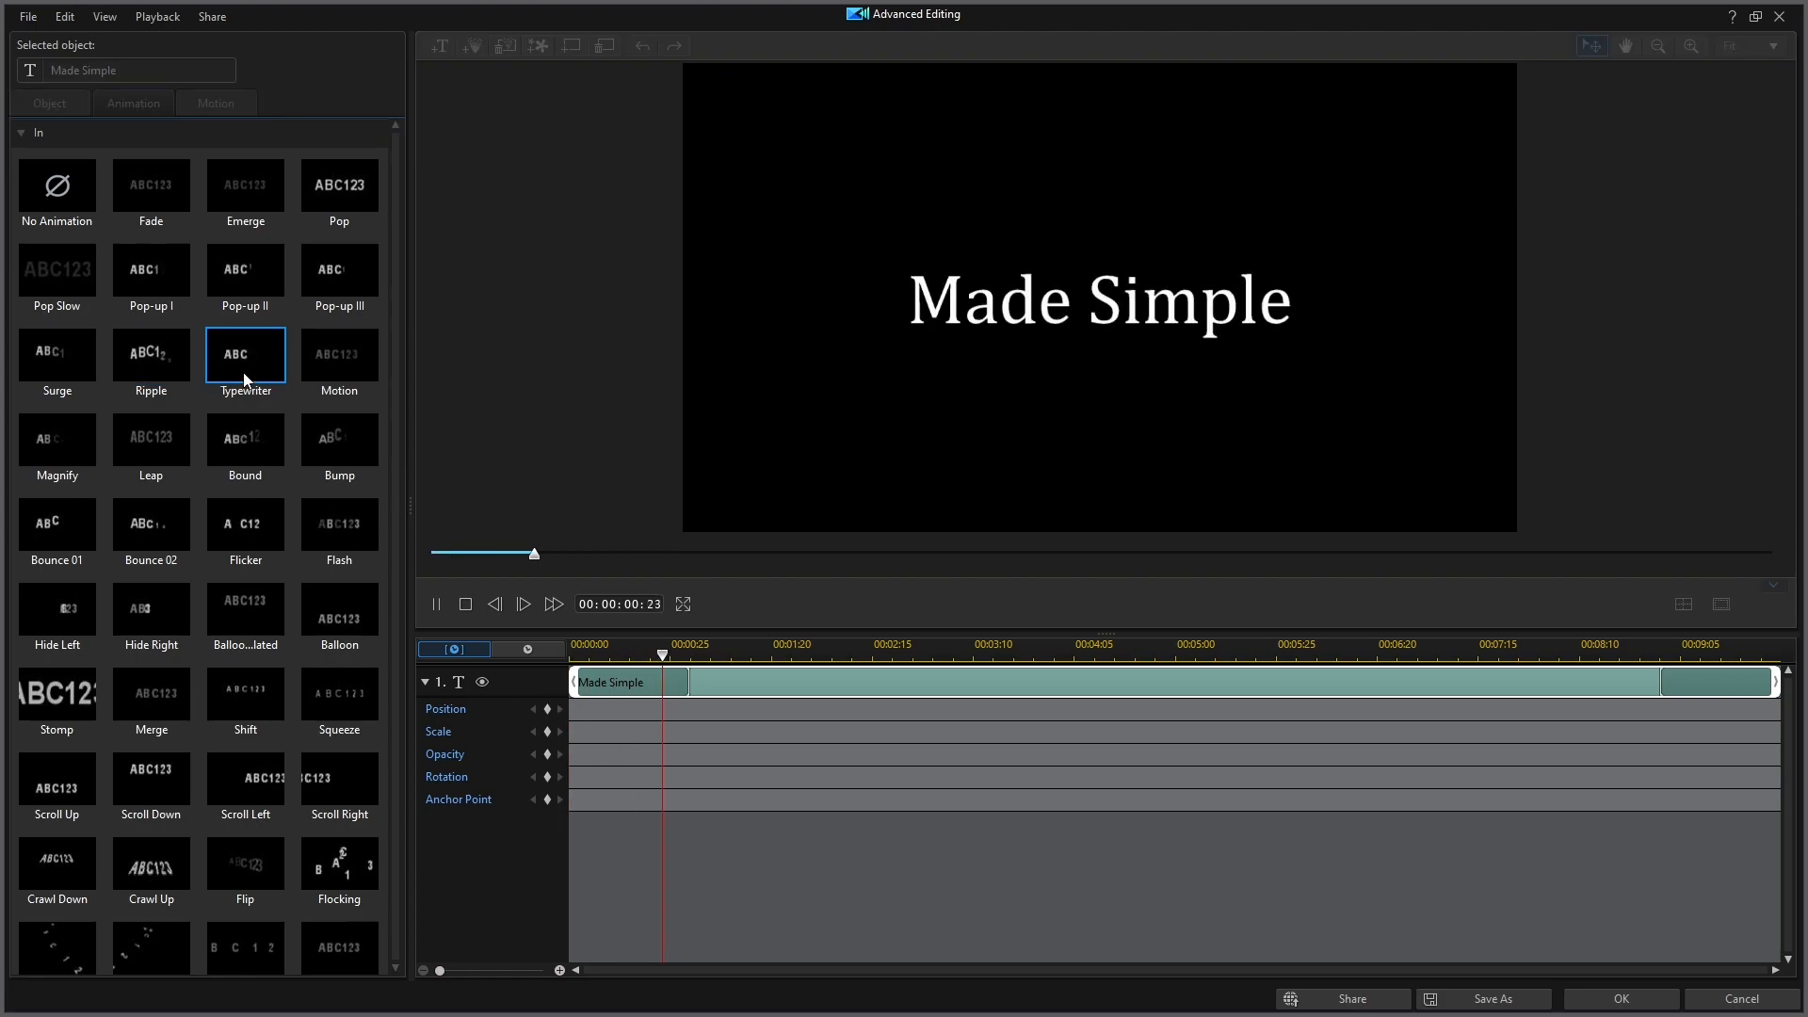
{"action": "left_click", "coordinate": [334, 374]}
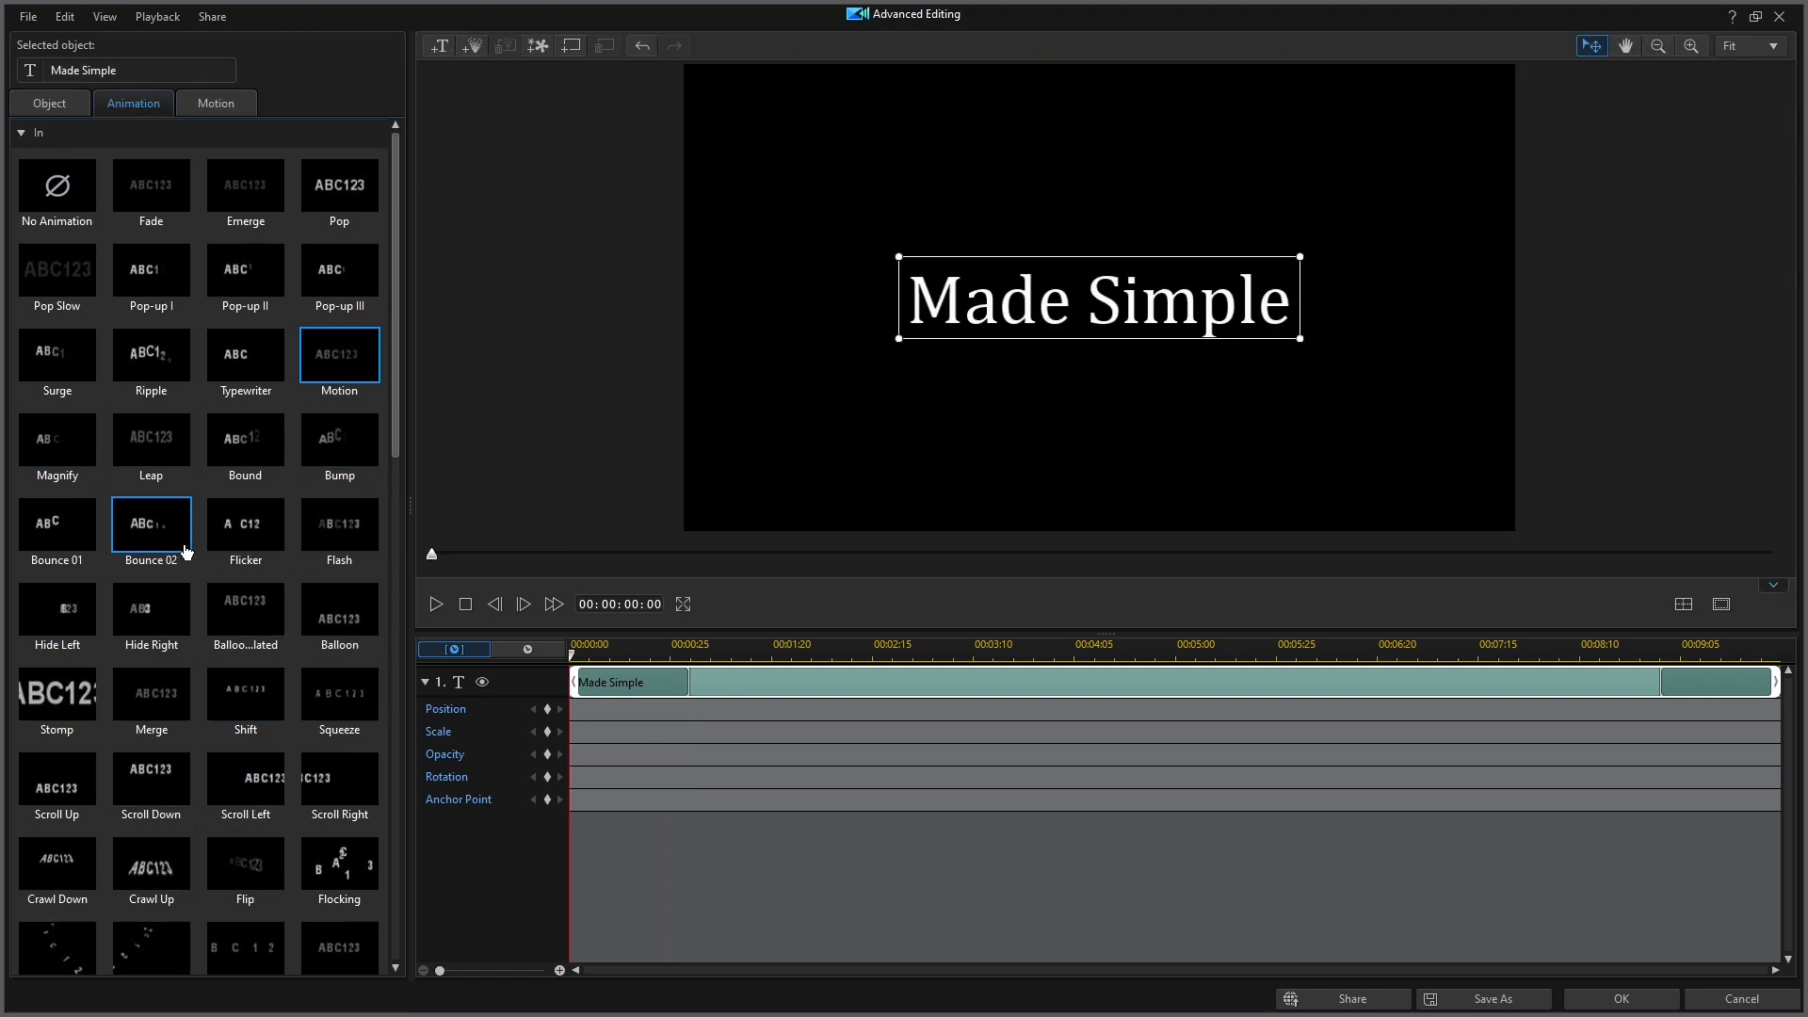
Apply the Stomp In animation to the Made Simple title and extend its animation length to 5 seconds, previewing the playback.
{"action": "left_click", "coordinate": [53, 703]}
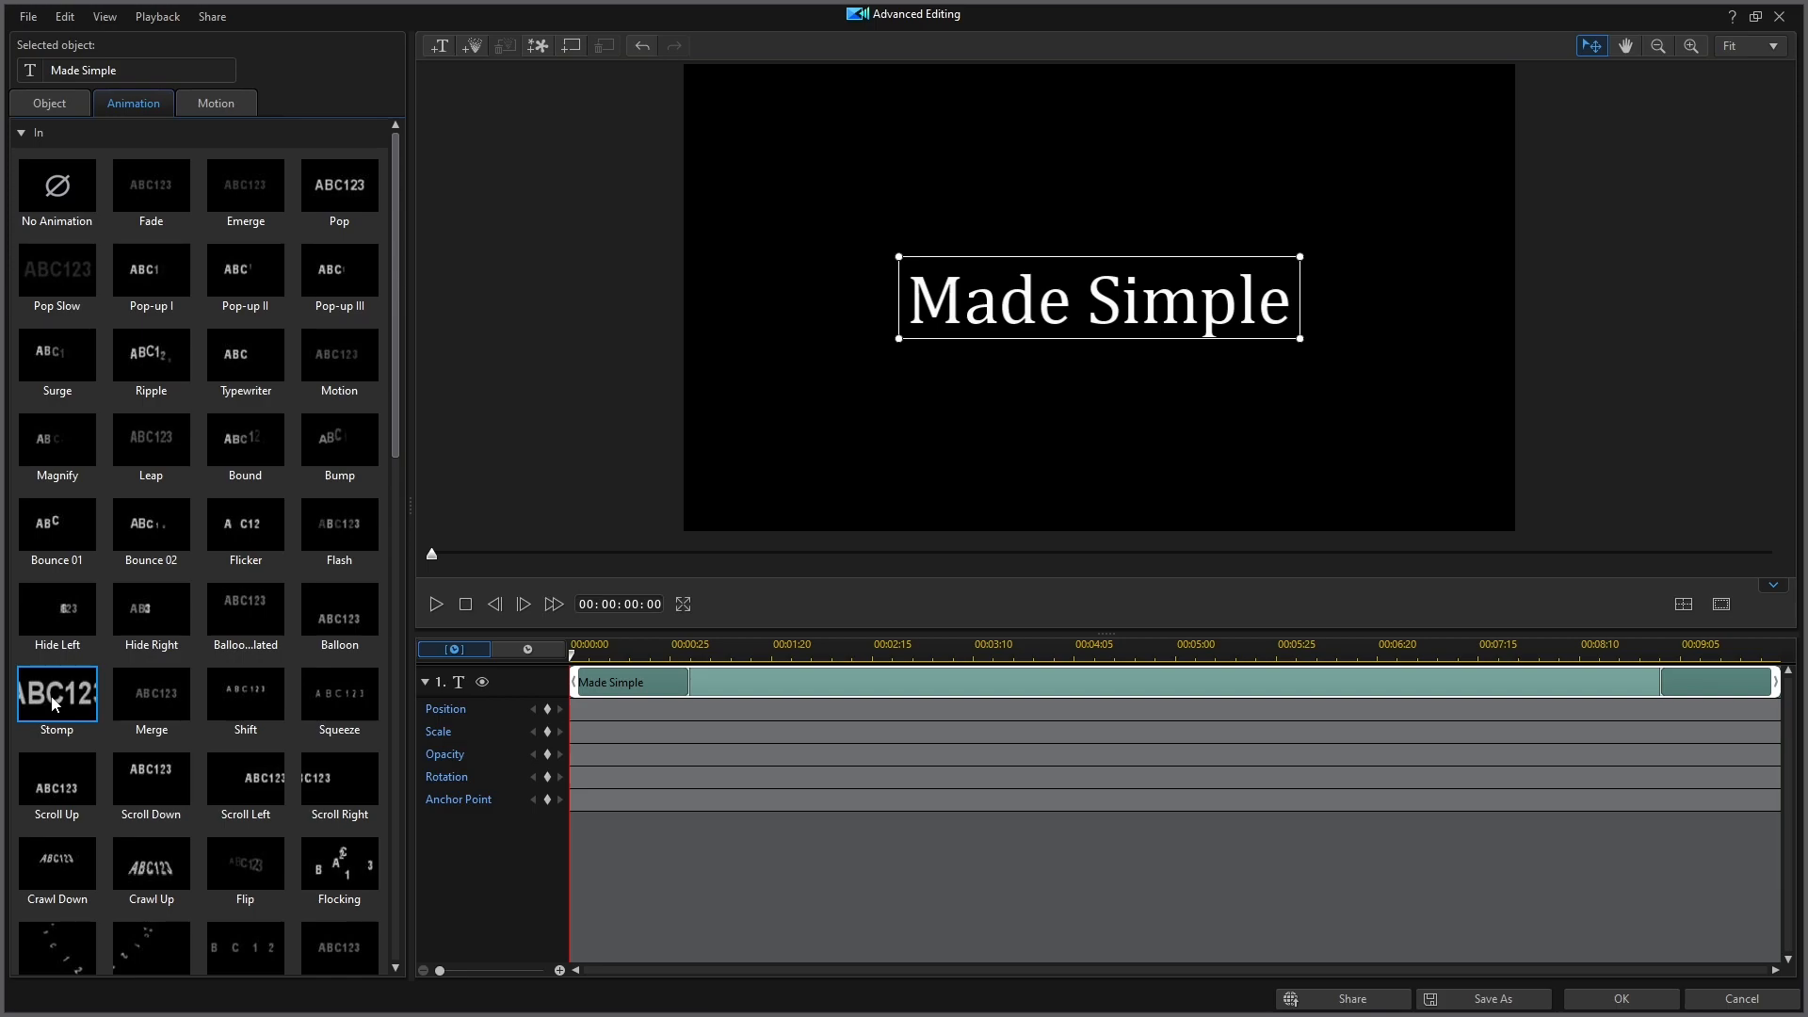
{"action": "left_click", "coordinate": [433, 605]}
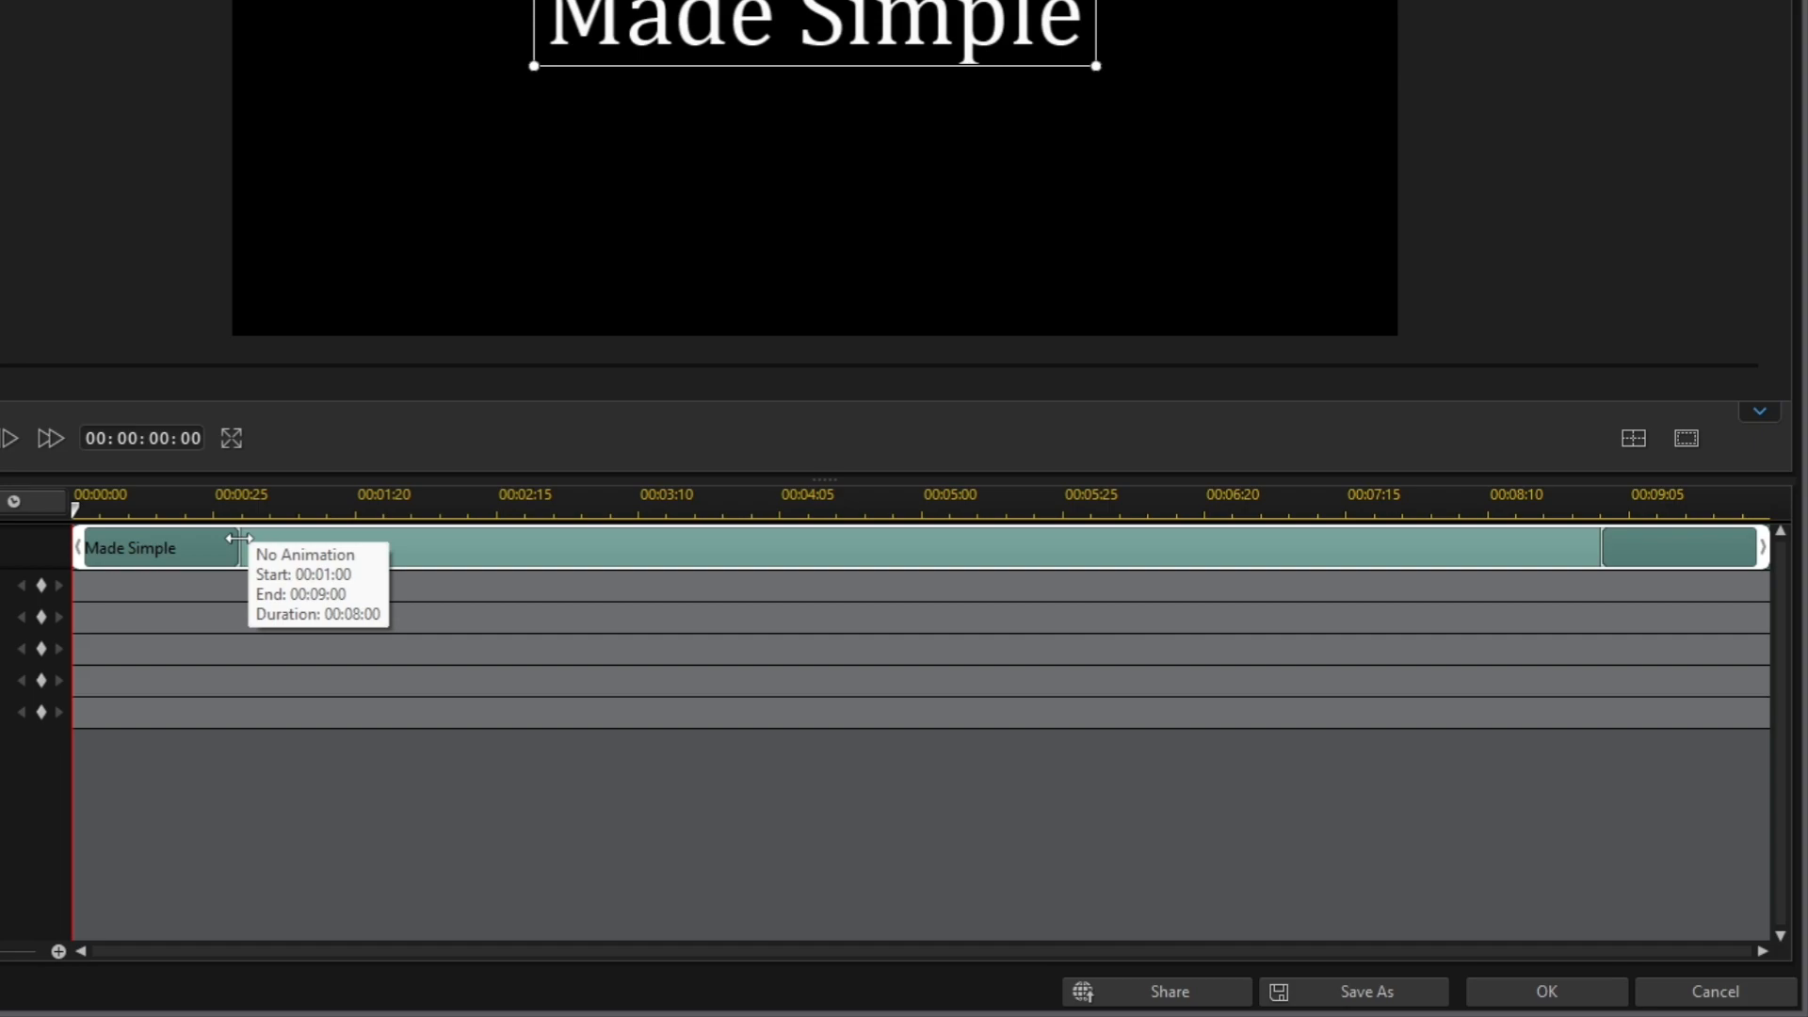
{"action": "left_click_drag", "start_coordinate": [238, 537], "coordinate": [923, 529]}
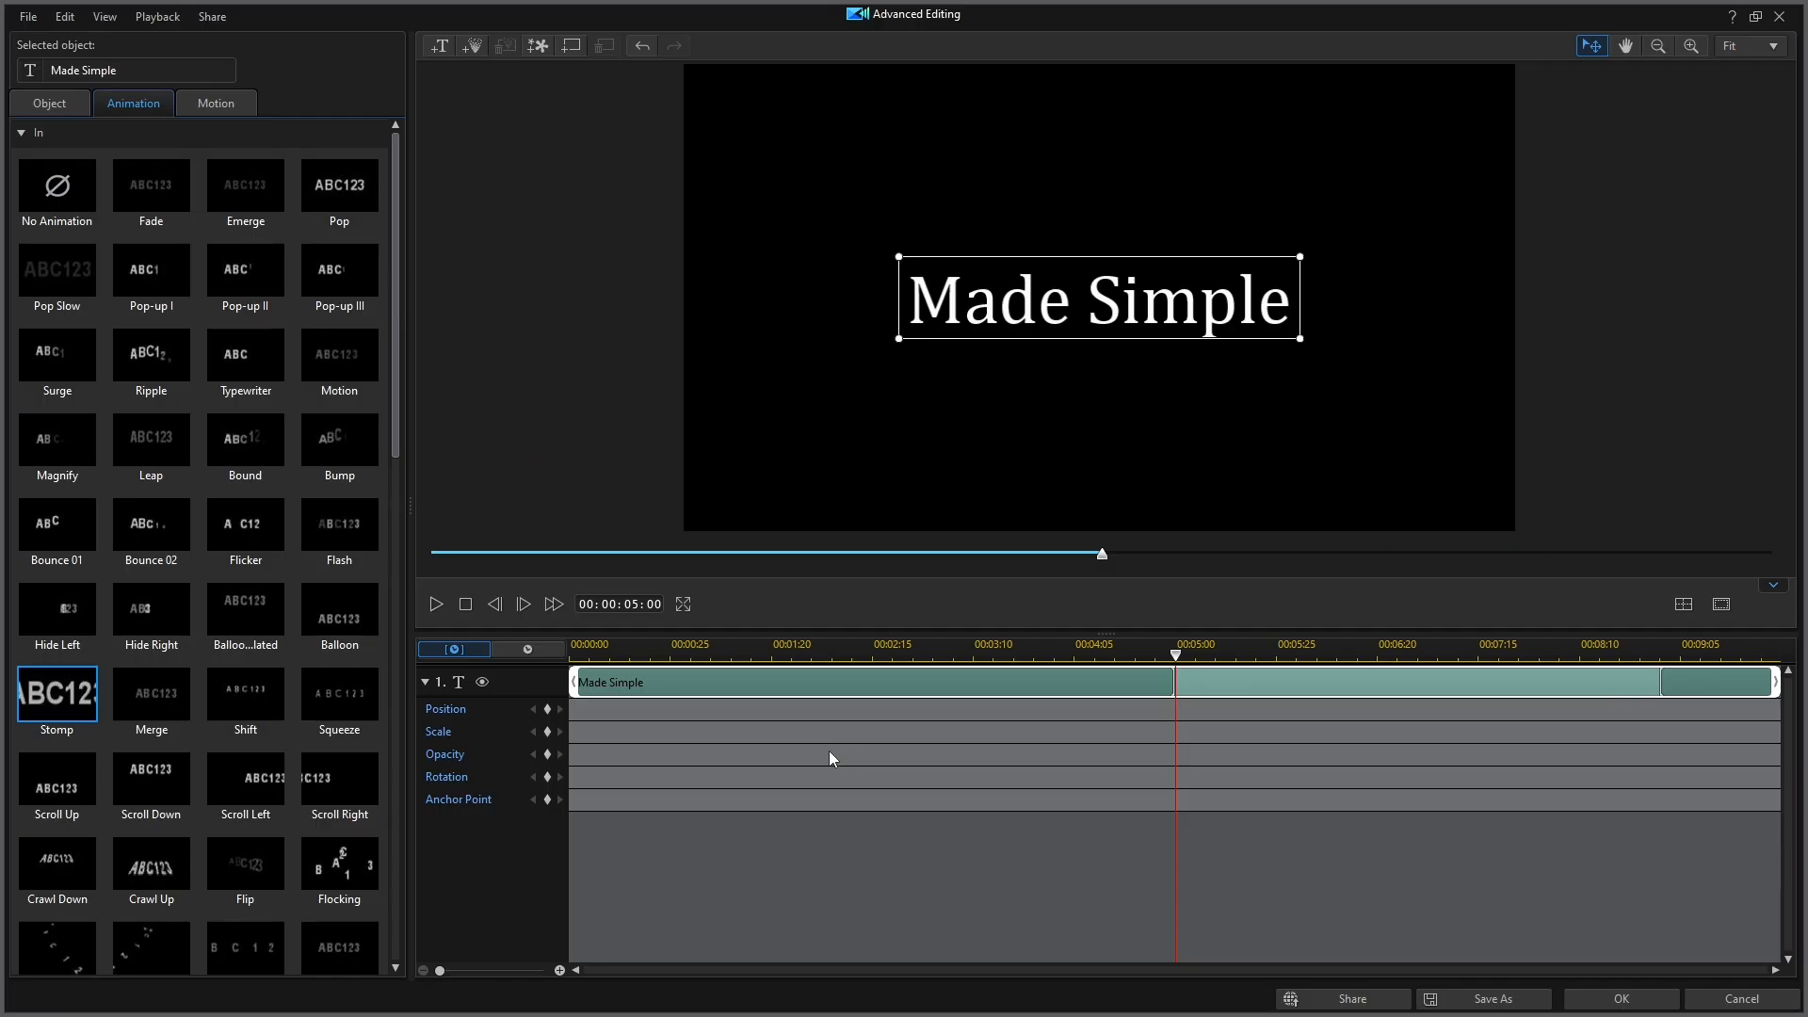
{"action": "left_click", "coordinate": [467, 606]}
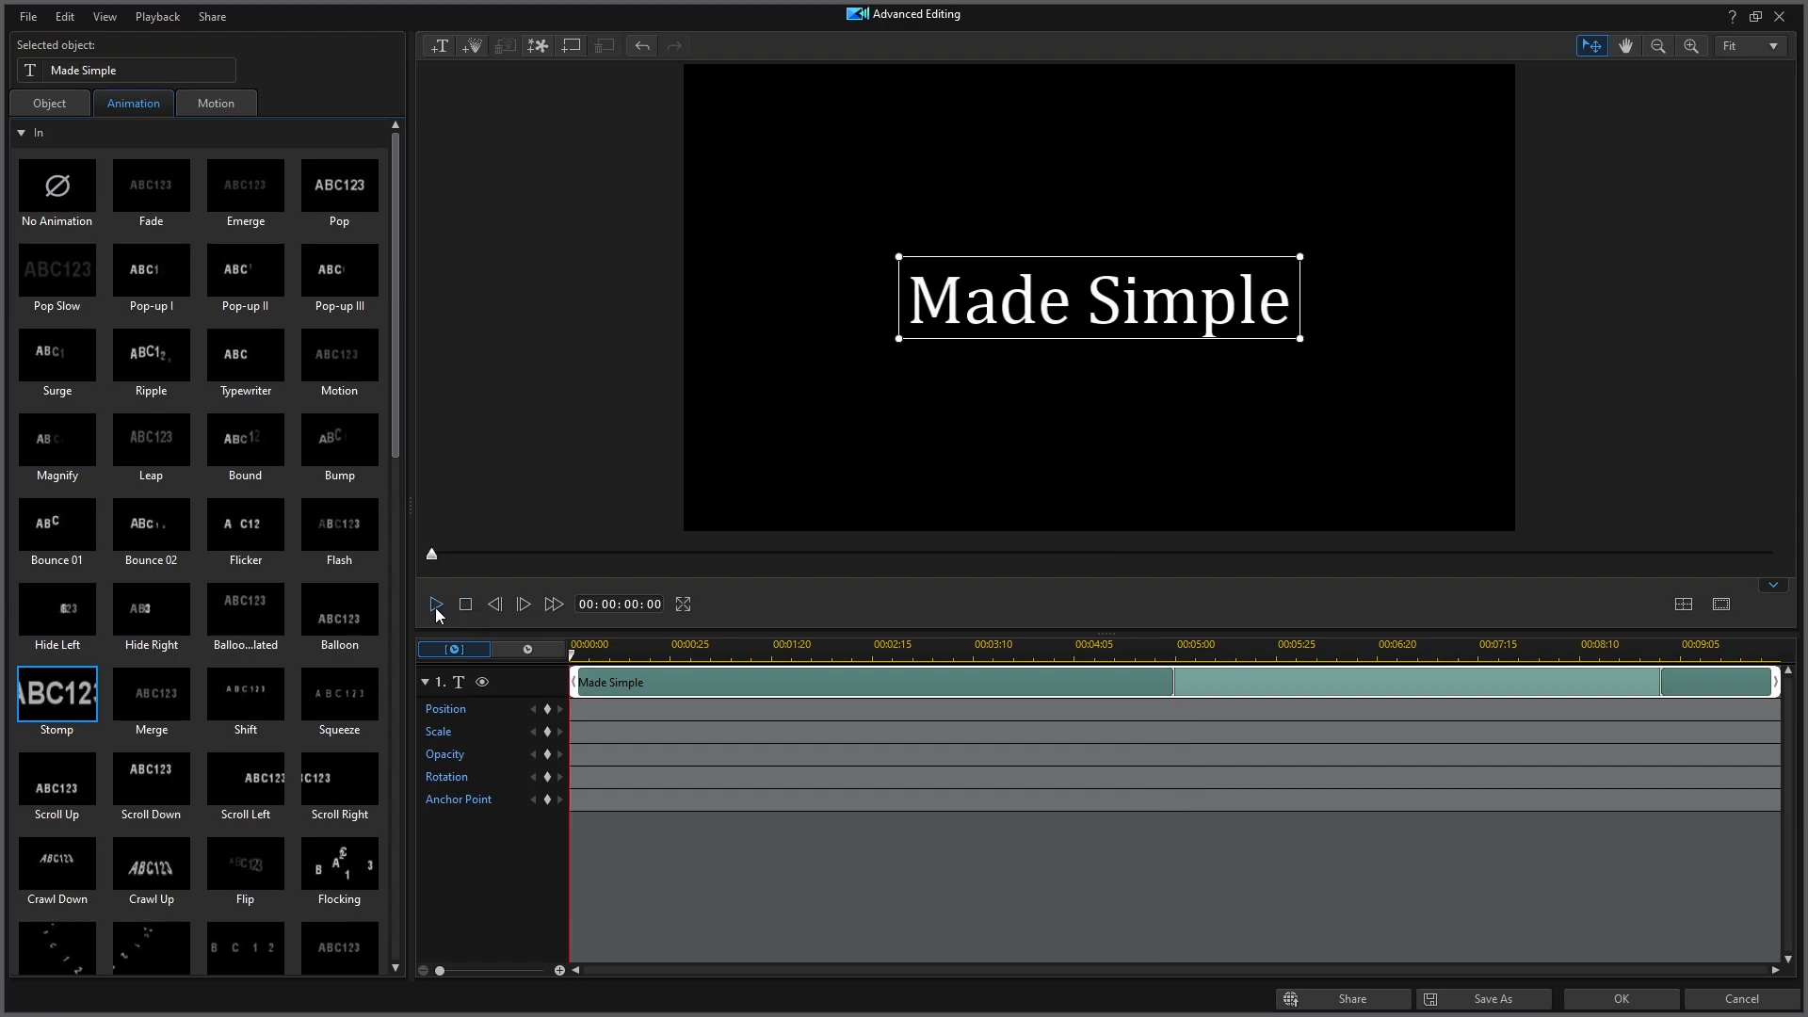
{"action": "left_click", "coordinate": [435, 608]}
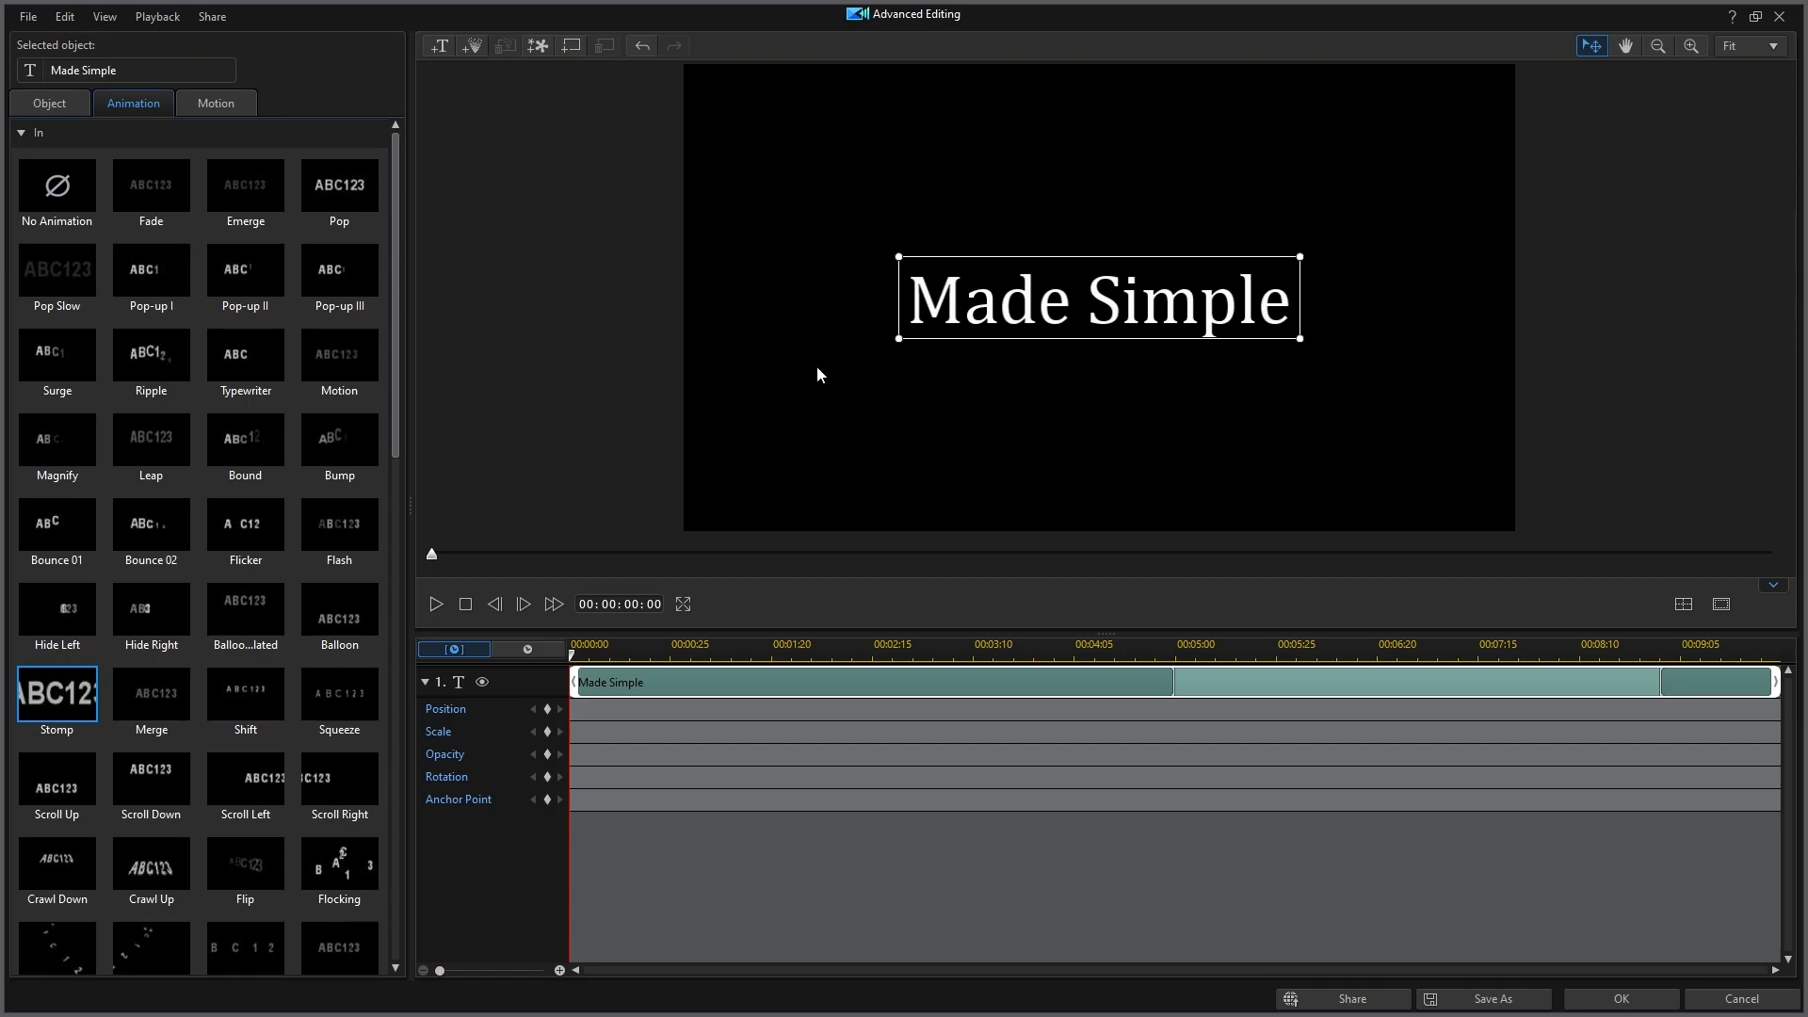
Add a second text object reading "Power Director" and move it over the Made Simple text near the canvas centre.
{"action": "left_click", "coordinate": [438, 49]}
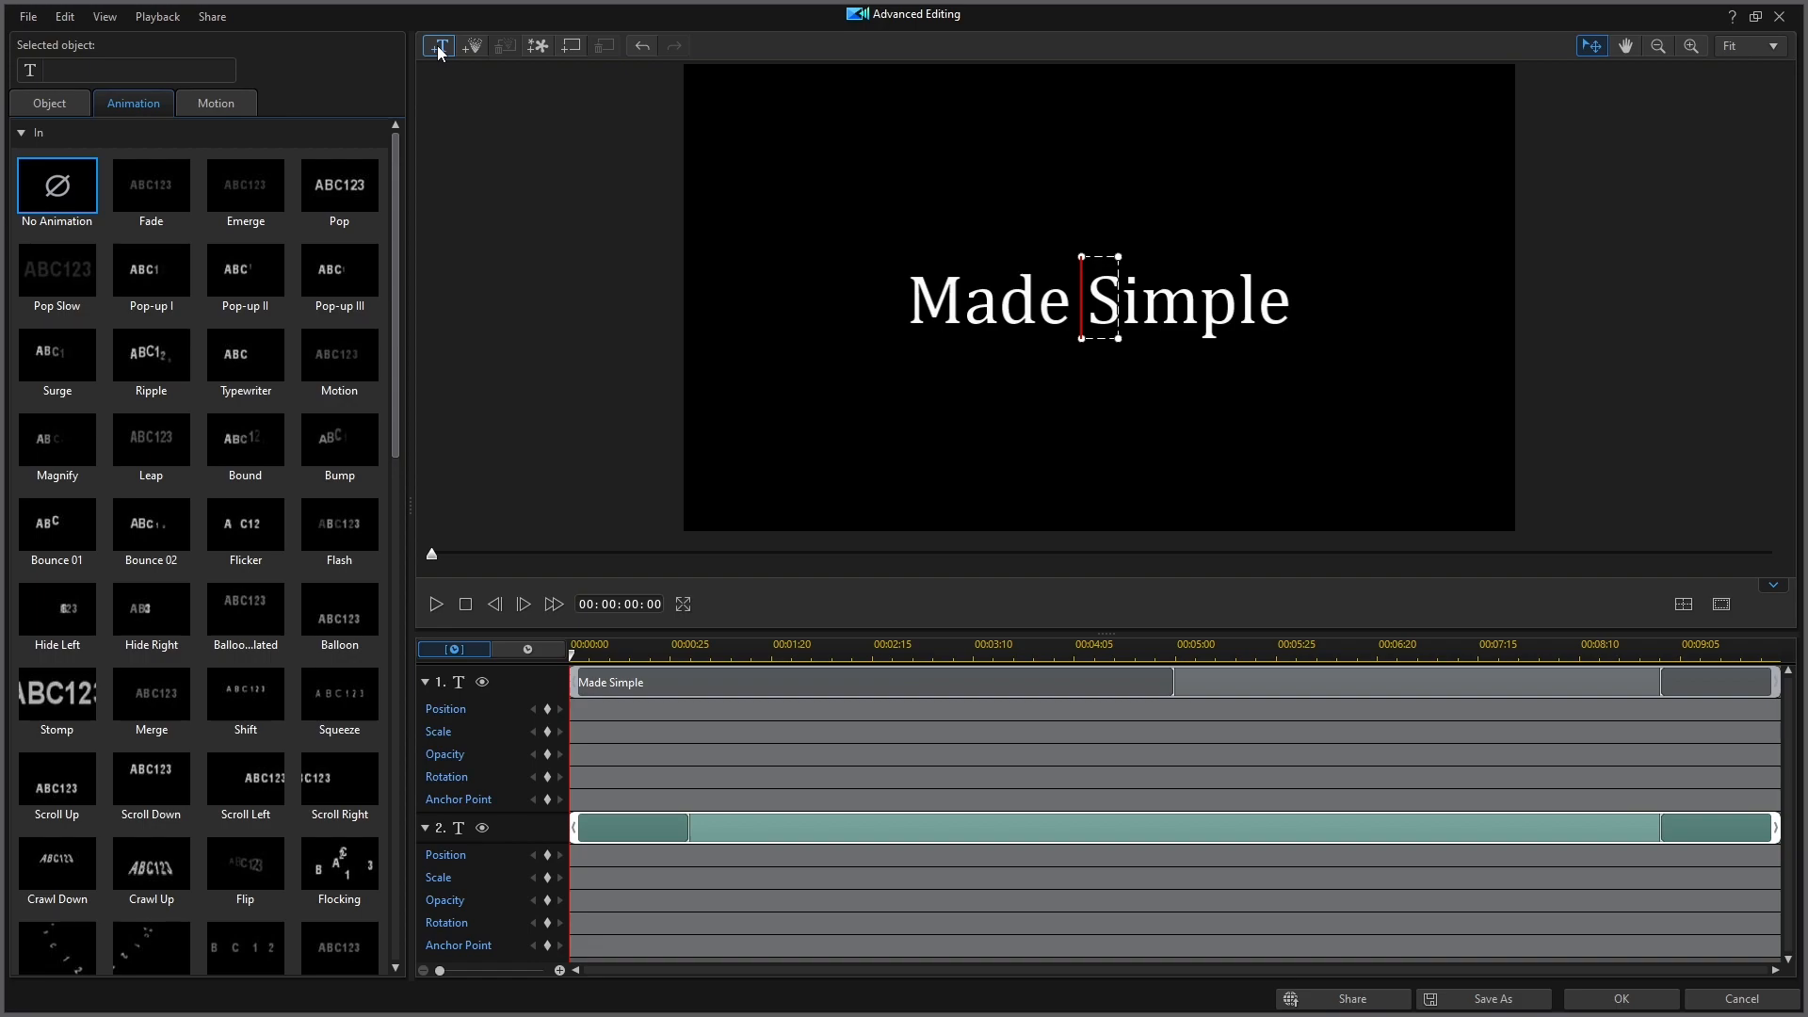
{"action": "type", "text": "Power"}
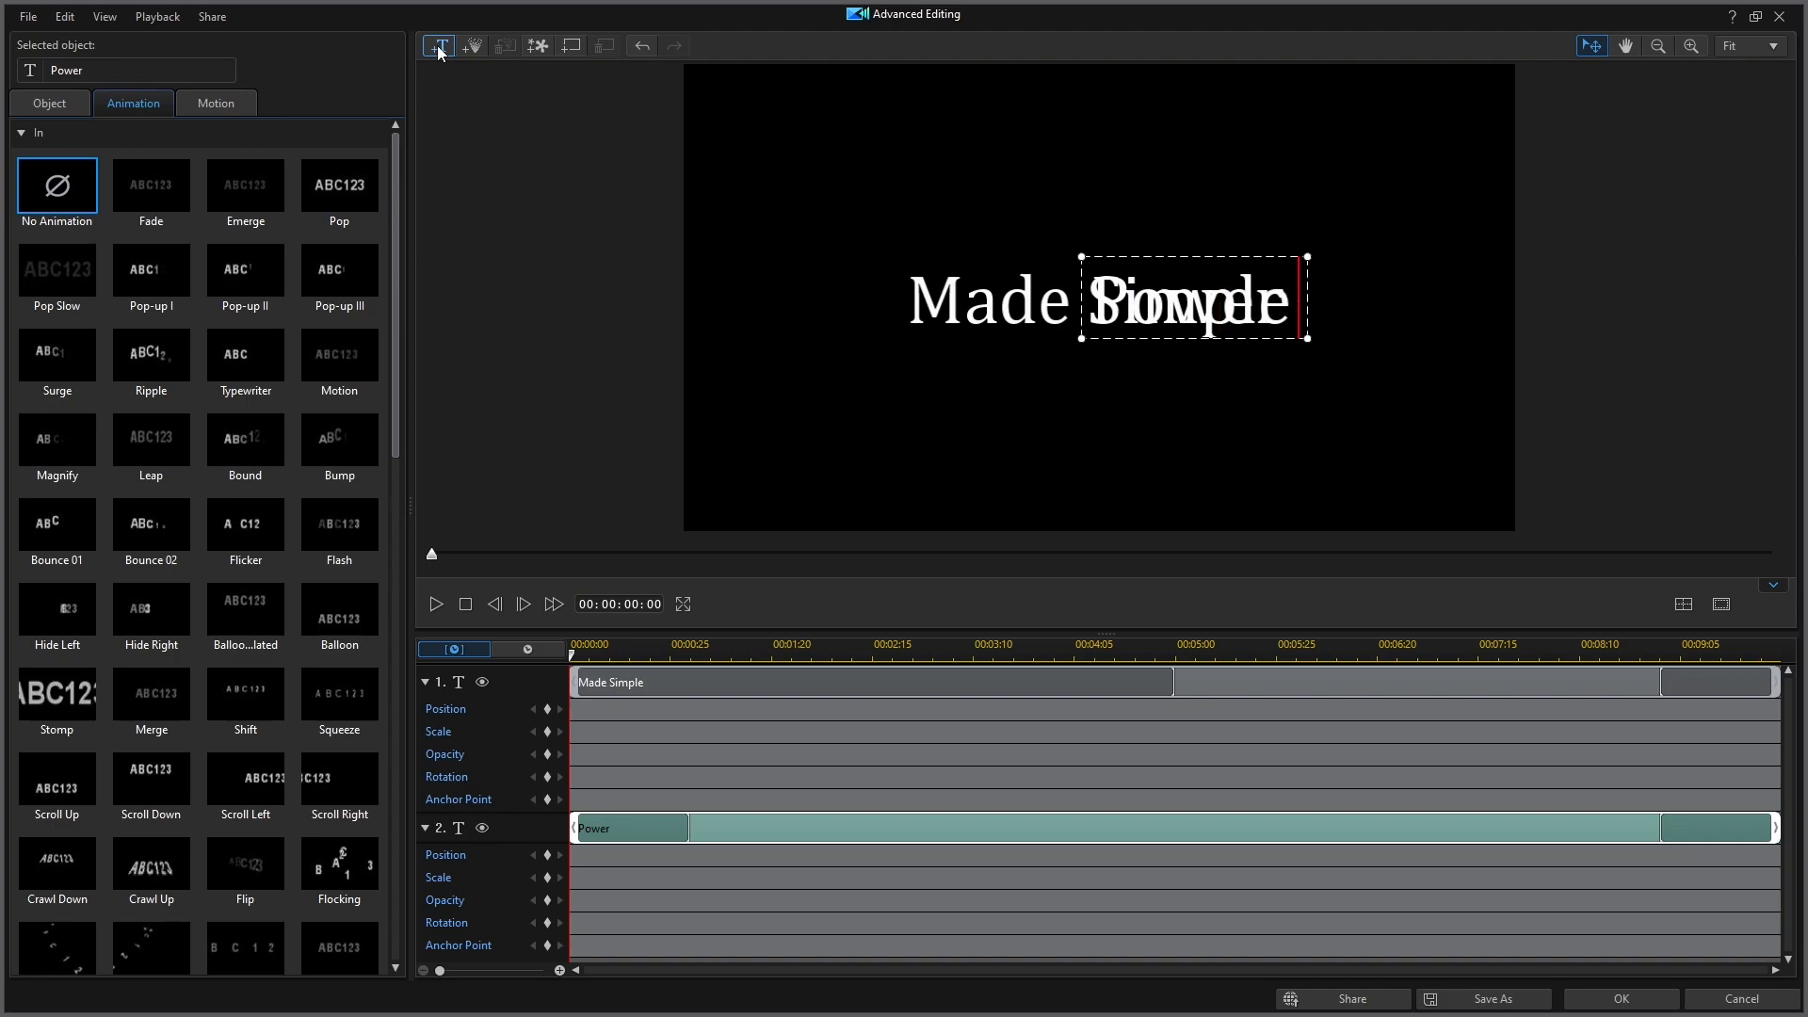
{"action": "type", "text": " Dire"}
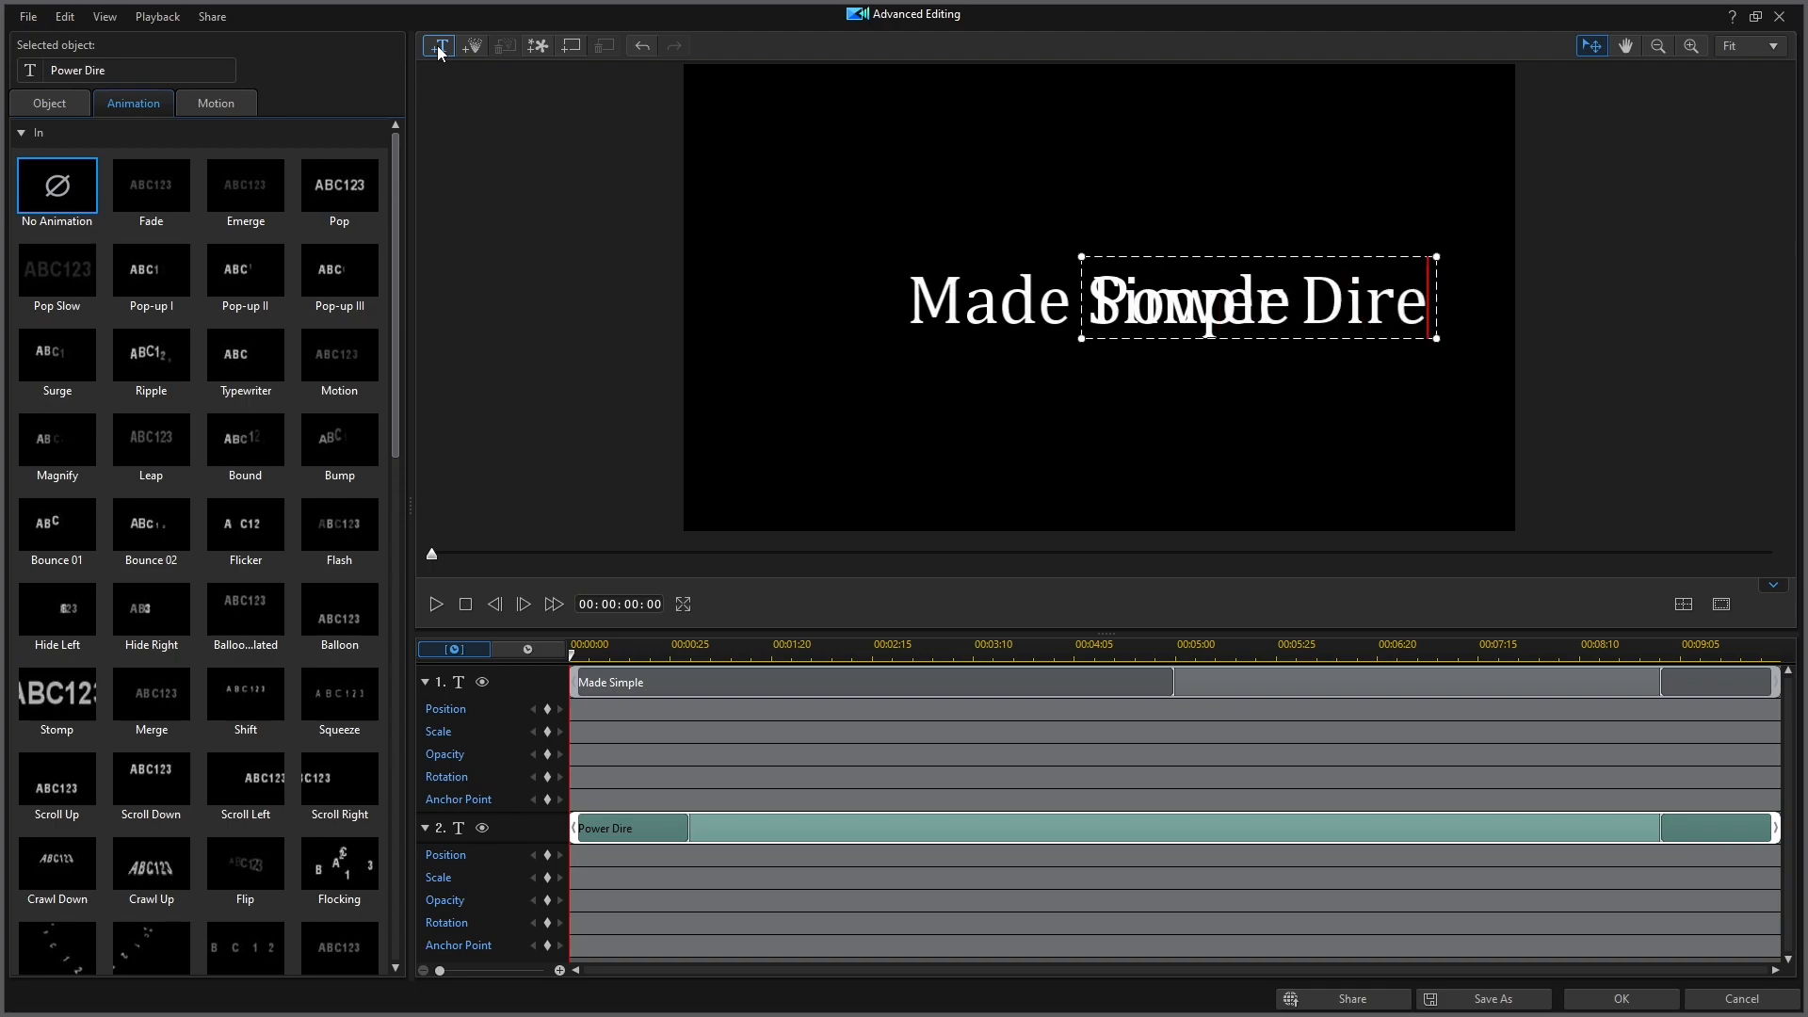
{"action": "type", "text": "ctor"}
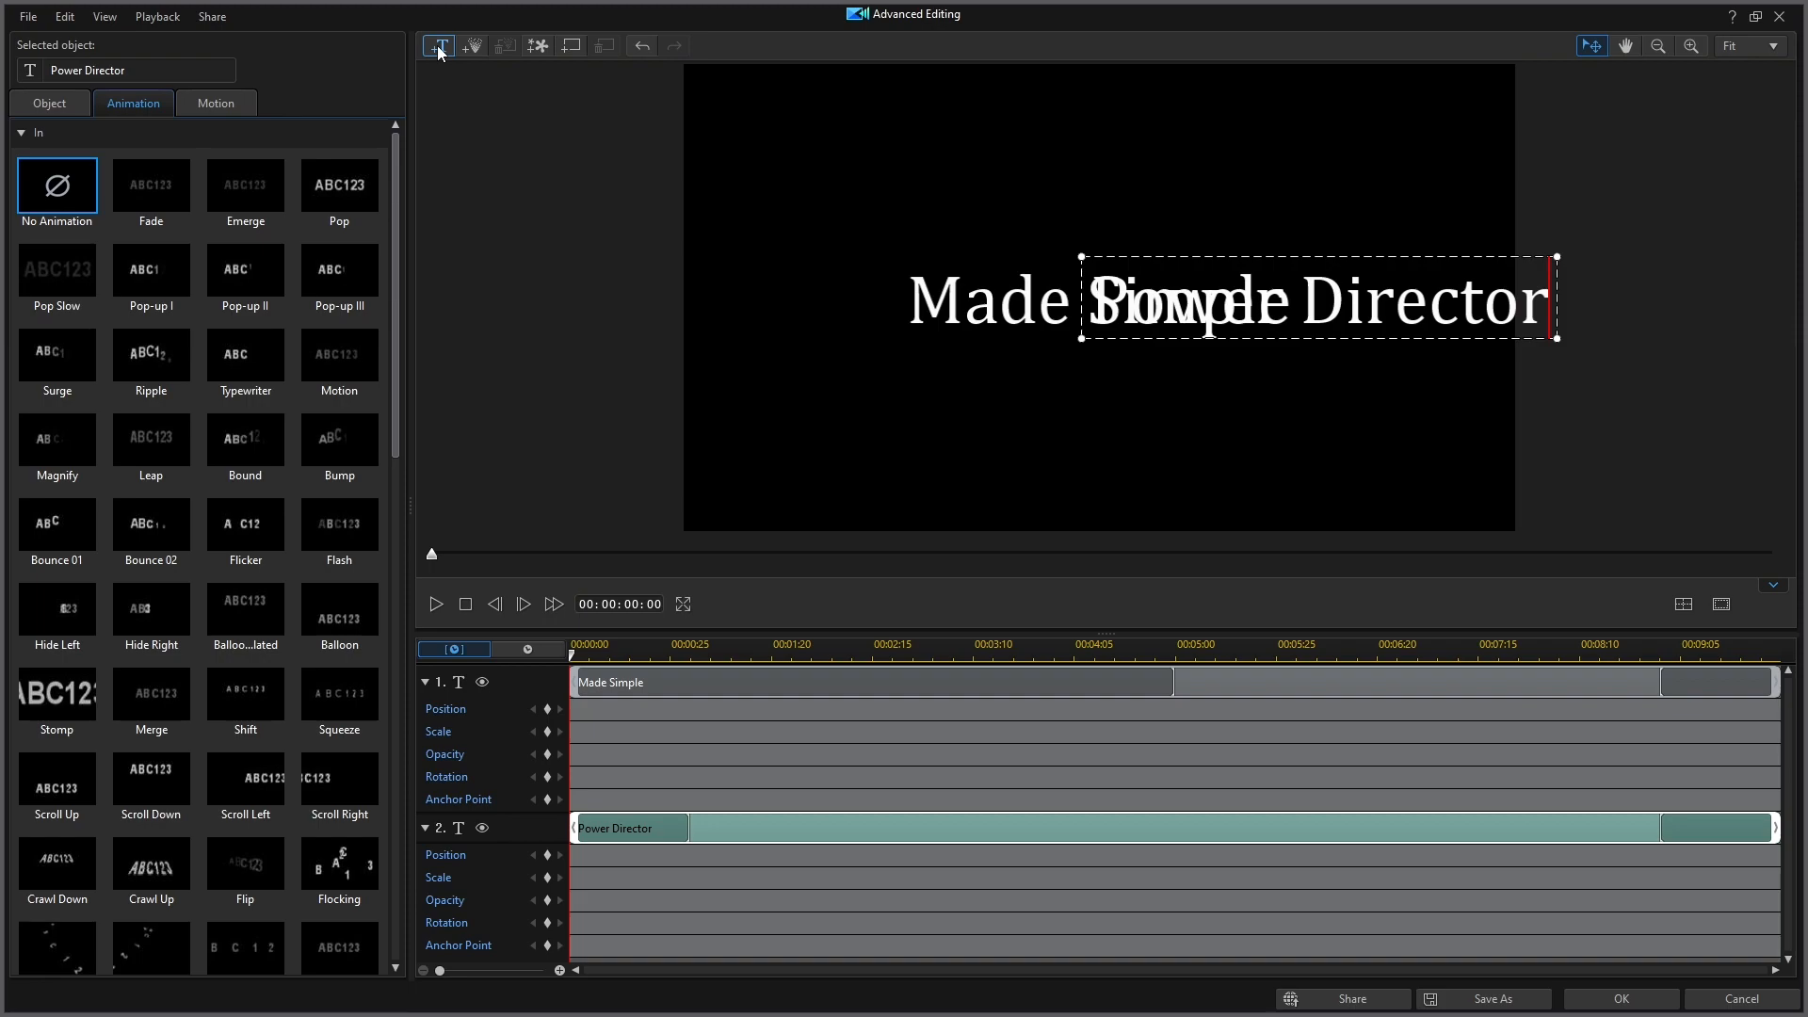
{"action": "left_click", "coordinate": [1359, 259]}
{"action": "left_click_drag", "start_coordinate": [1359, 259], "coordinate": [1186, 258]}
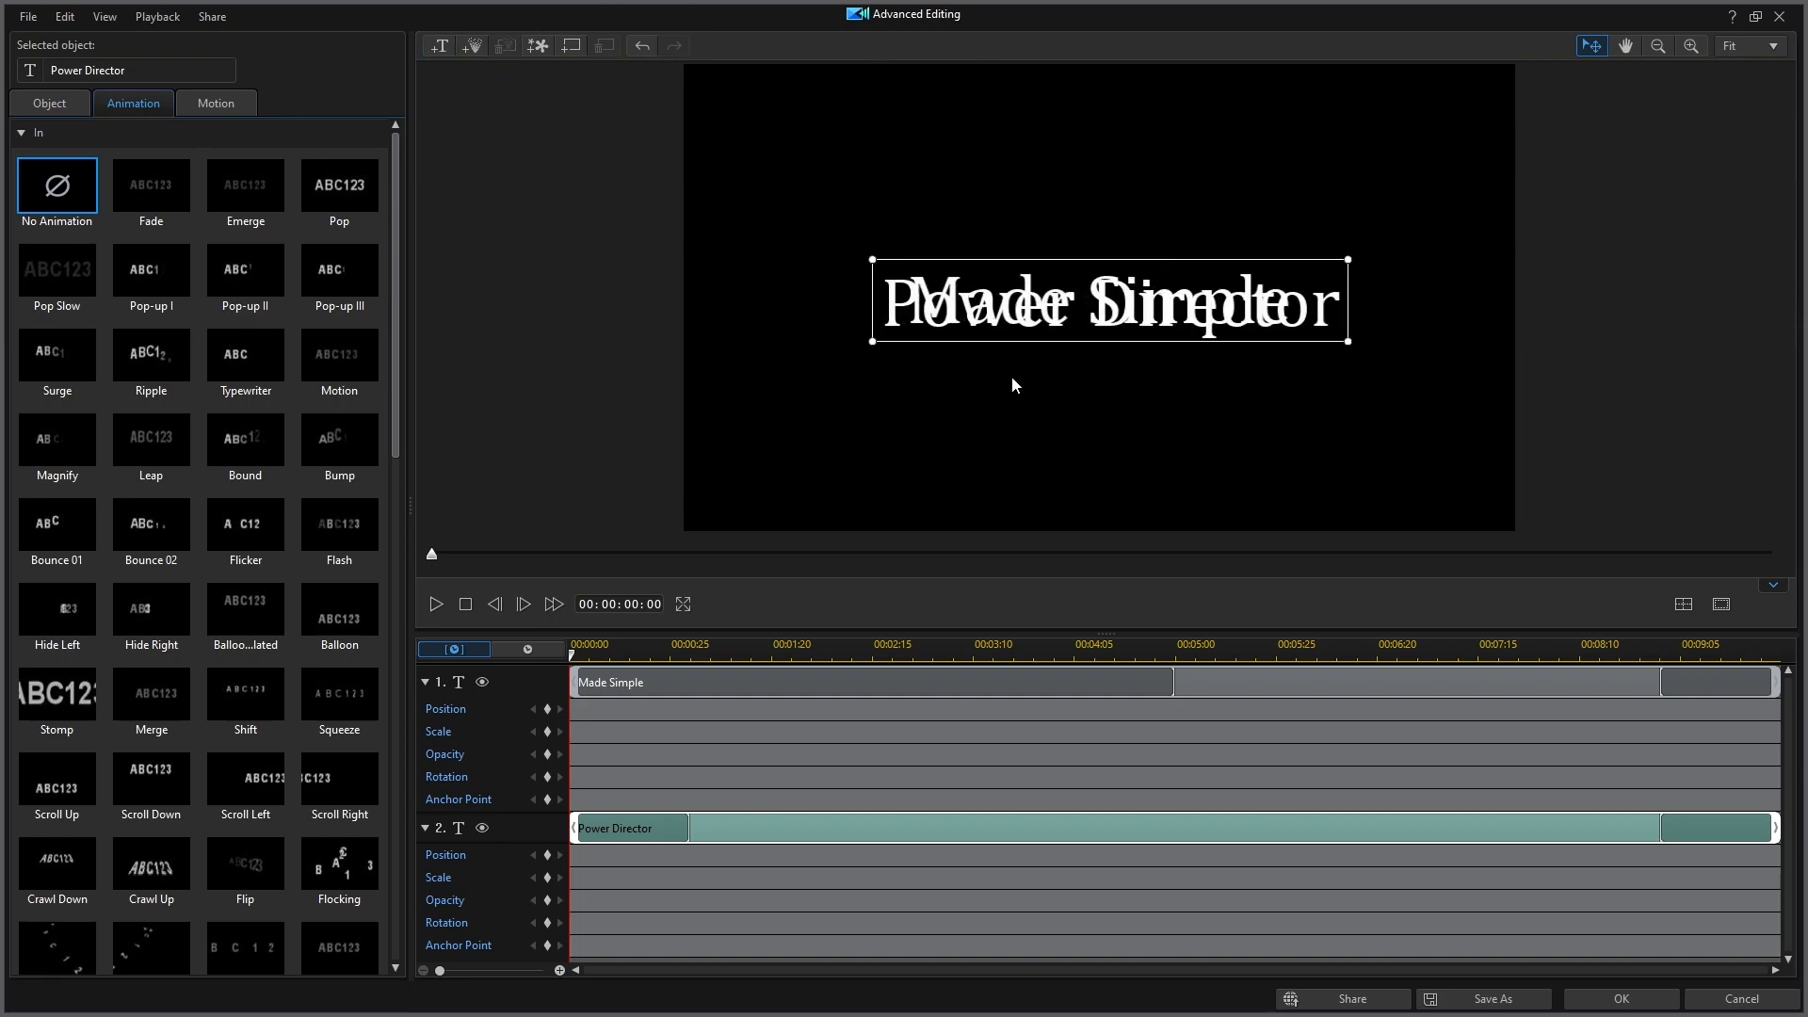
Temporarily hide the Made Simple text and try to align Power Director to the canvas's horizontal and vertical centre.
{"action": "left_click", "coordinate": [485, 684]}
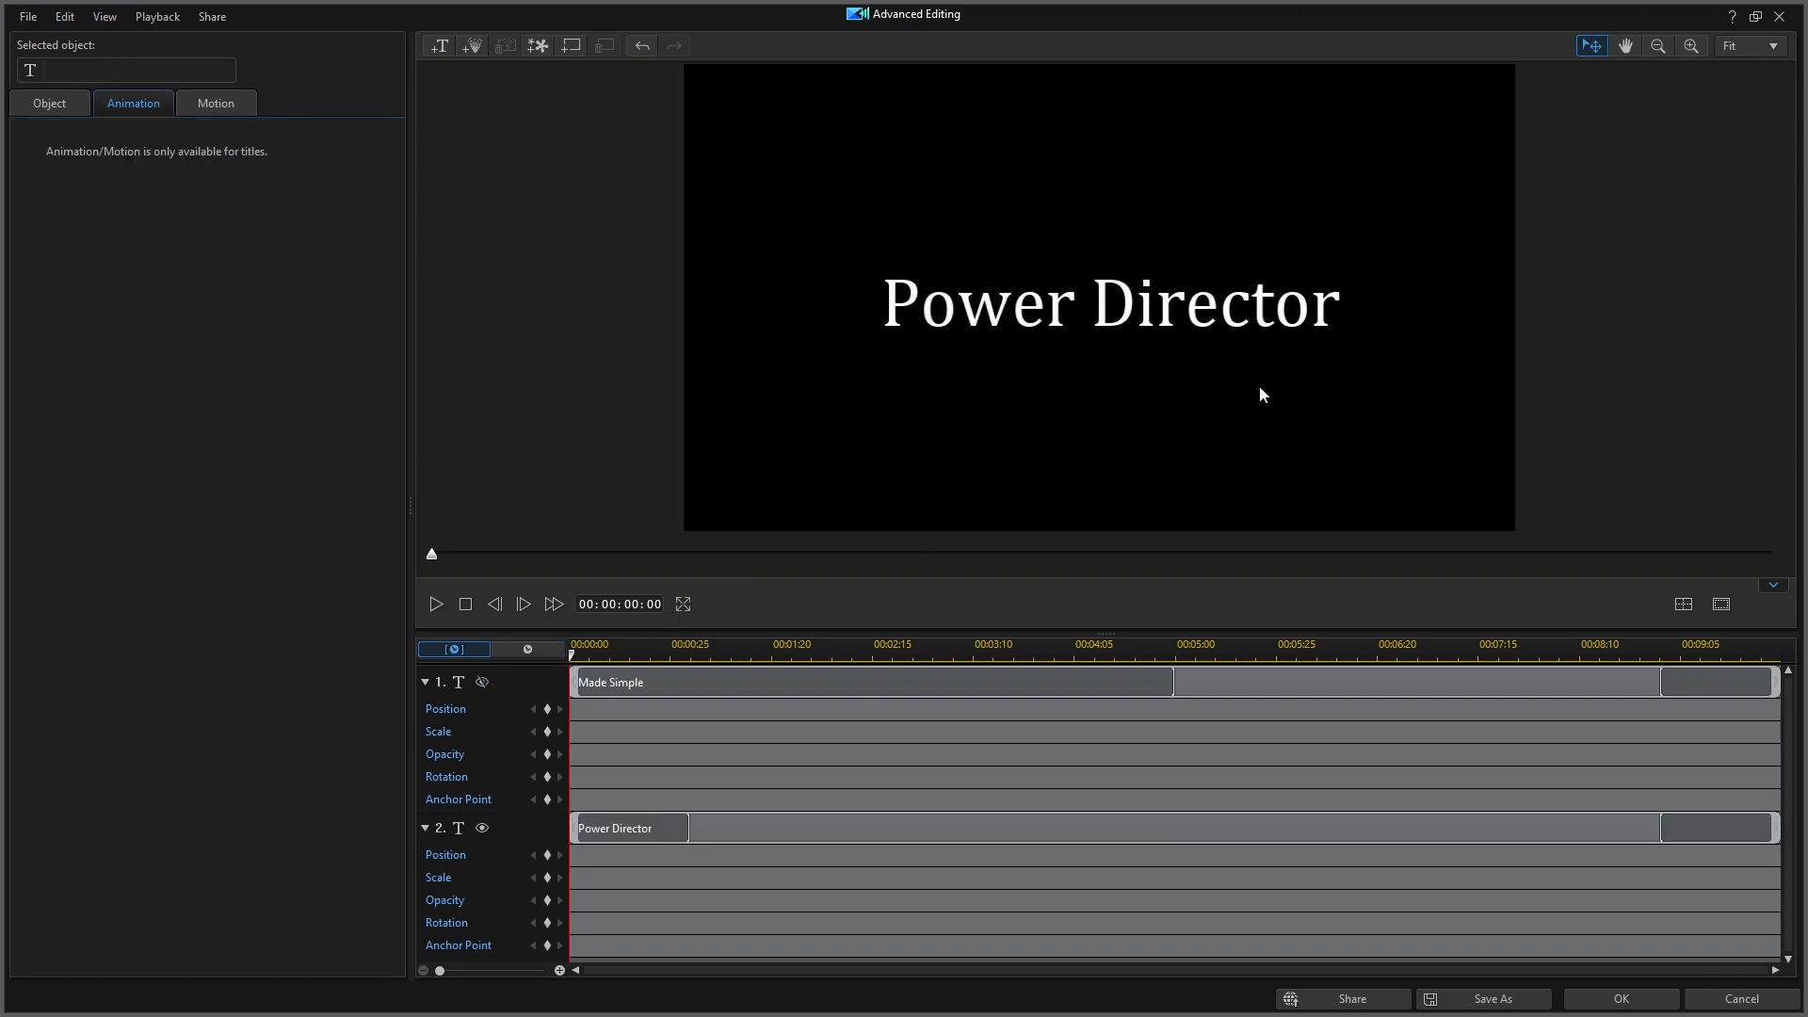
{"action": "left_click", "coordinate": [1684, 604]}
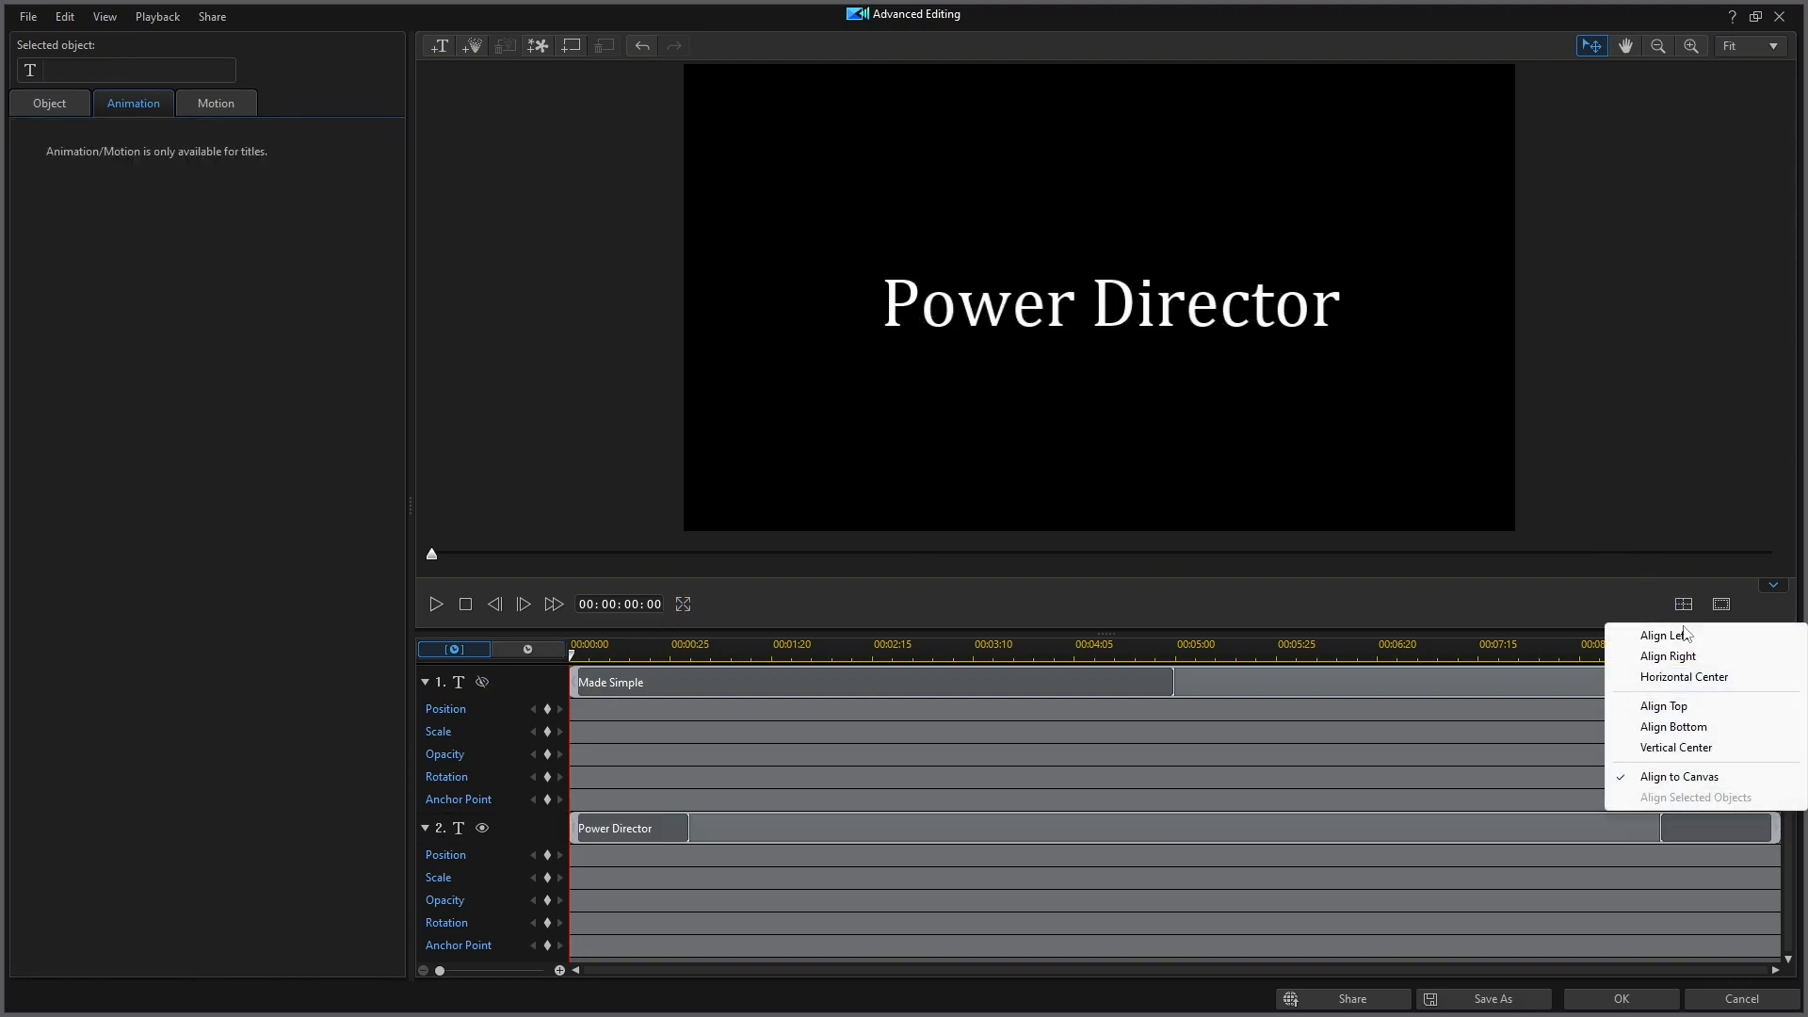
{"action": "left_click", "coordinate": [1686, 680]}
{"action": "left_click", "coordinate": [1684, 603]}
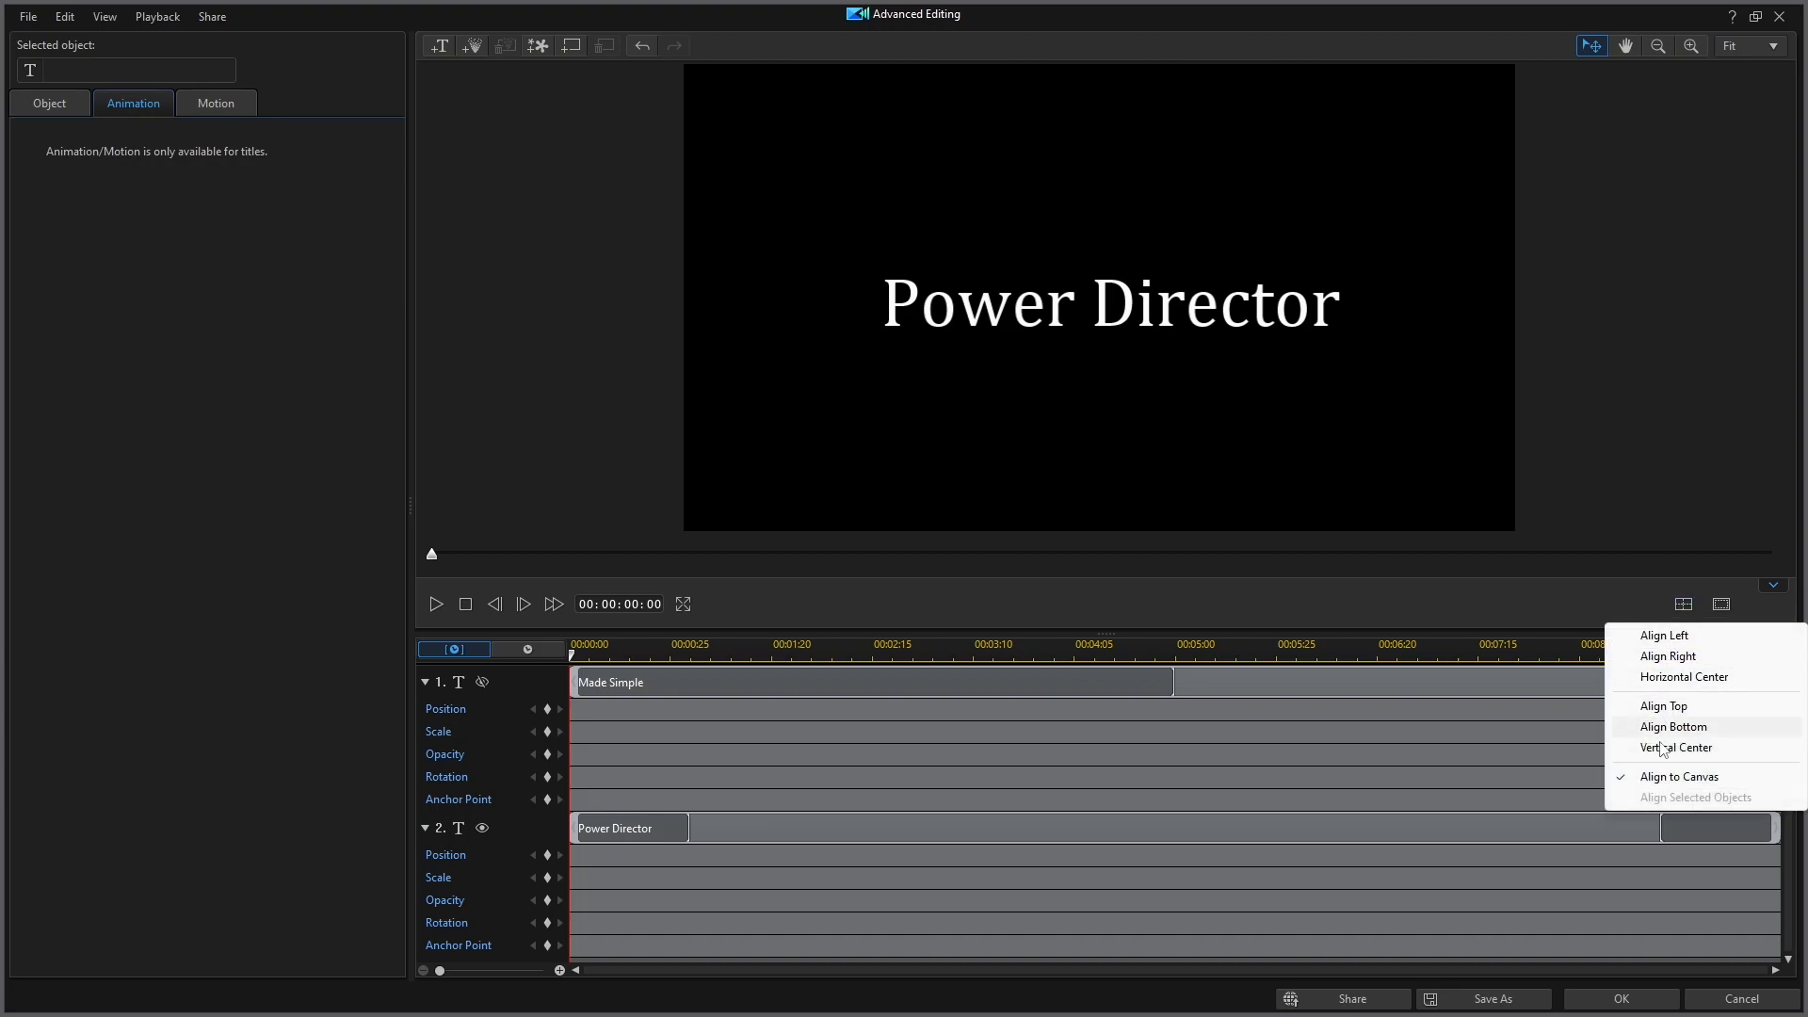
{"action": "left_click", "coordinate": [1671, 750]}
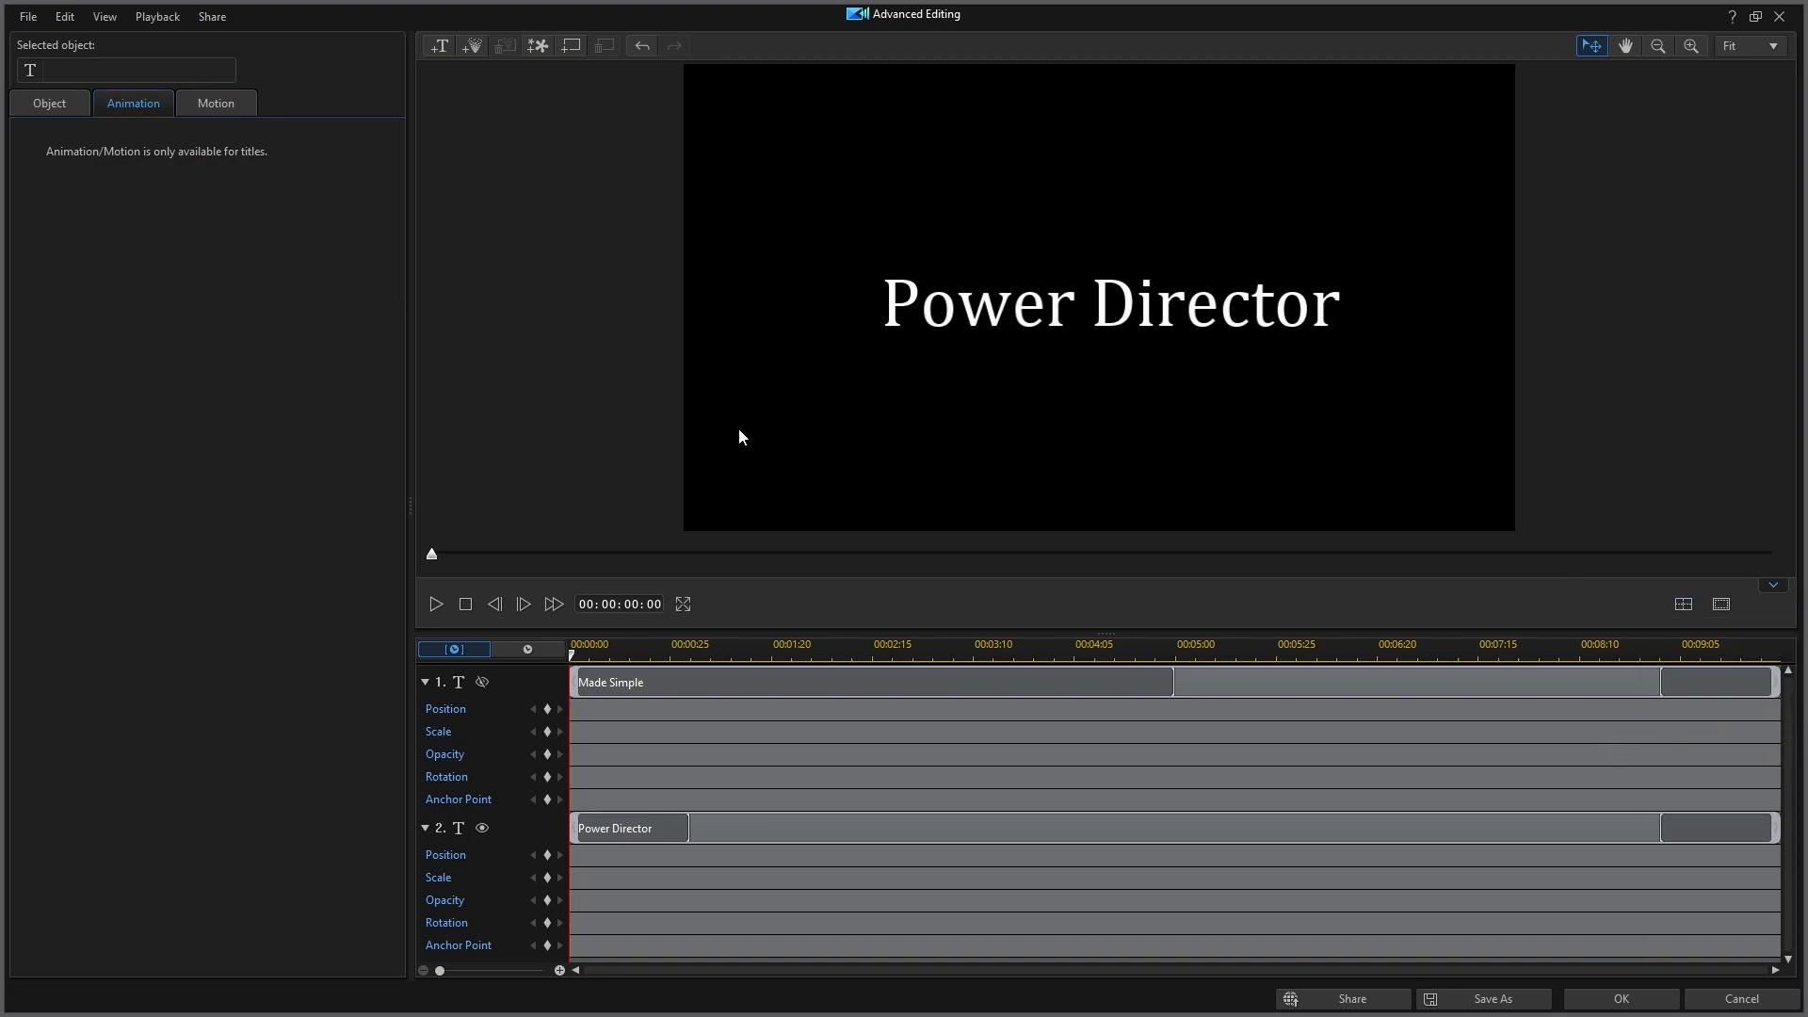
{"action": "left_click", "coordinate": [484, 683]}
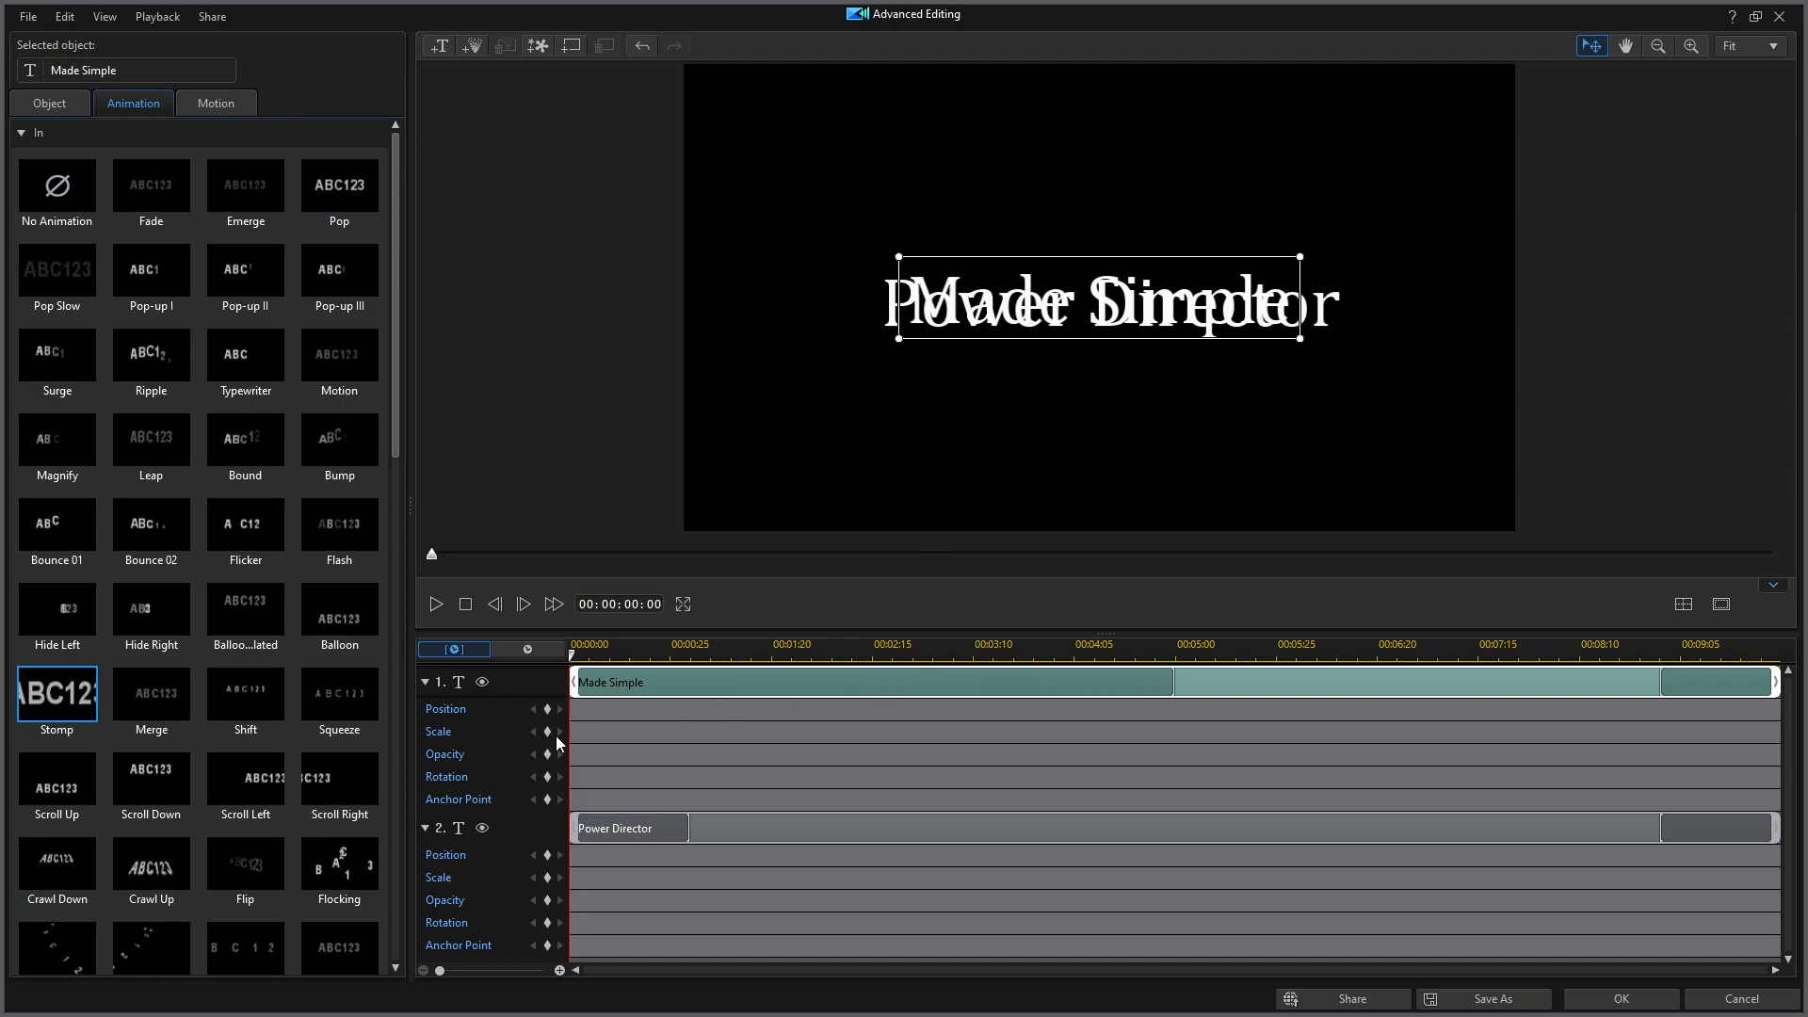
Collapse the keyframe rows of both text tracks and move the Power Director track above Made Simple.
{"action": "left_click", "coordinate": [425, 683]}
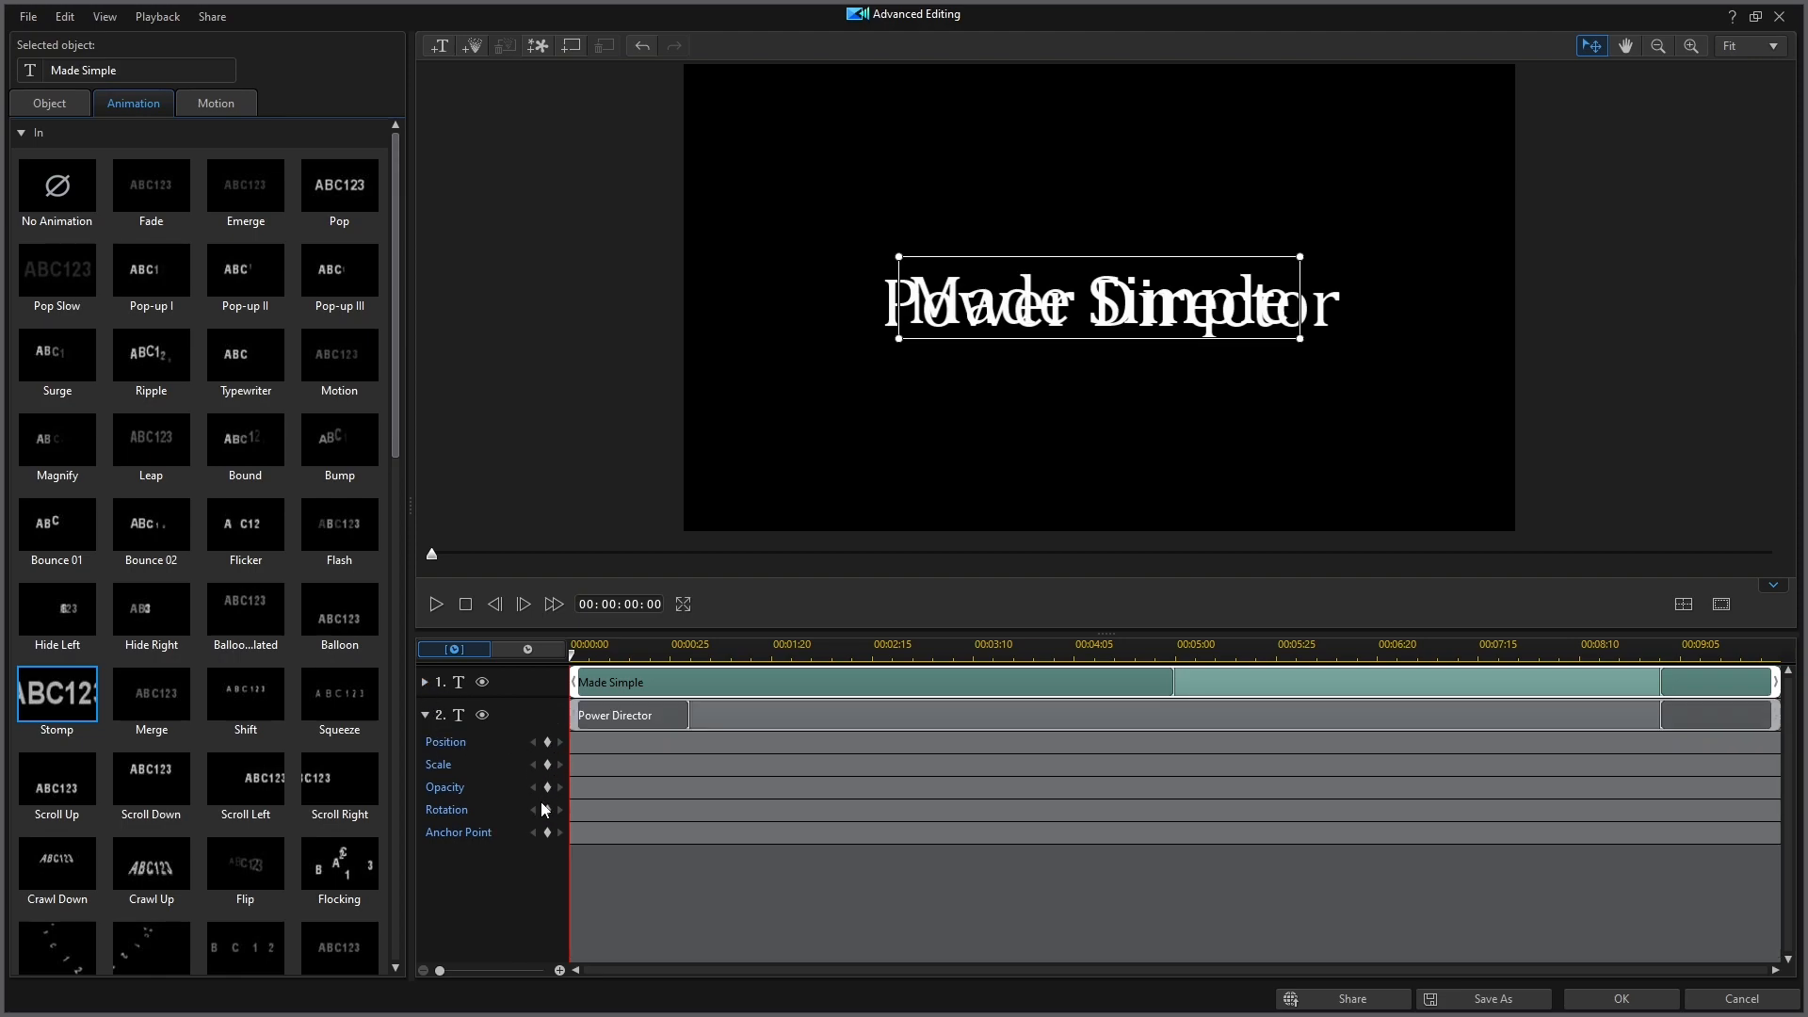
{"action": "left_click", "coordinate": [424, 718]}
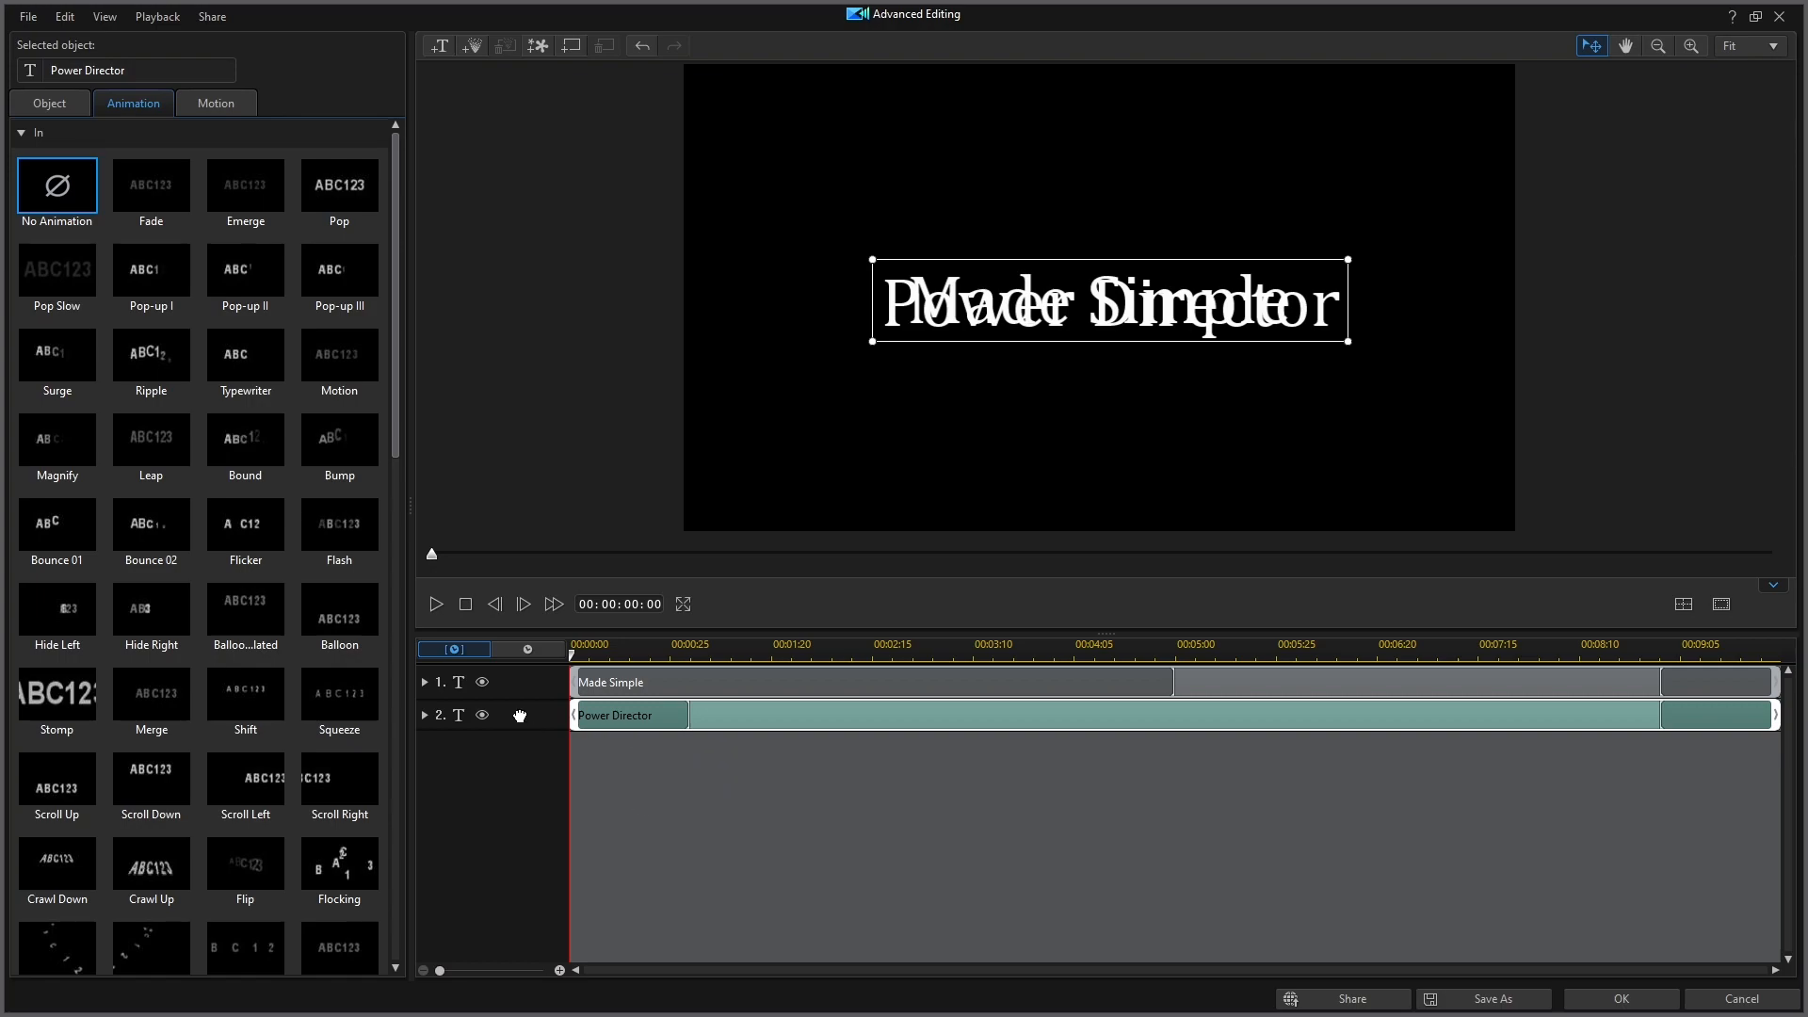
{"action": "left_click_drag", "start_coordinate": [519, 716], "coordinate": [533, 686]}
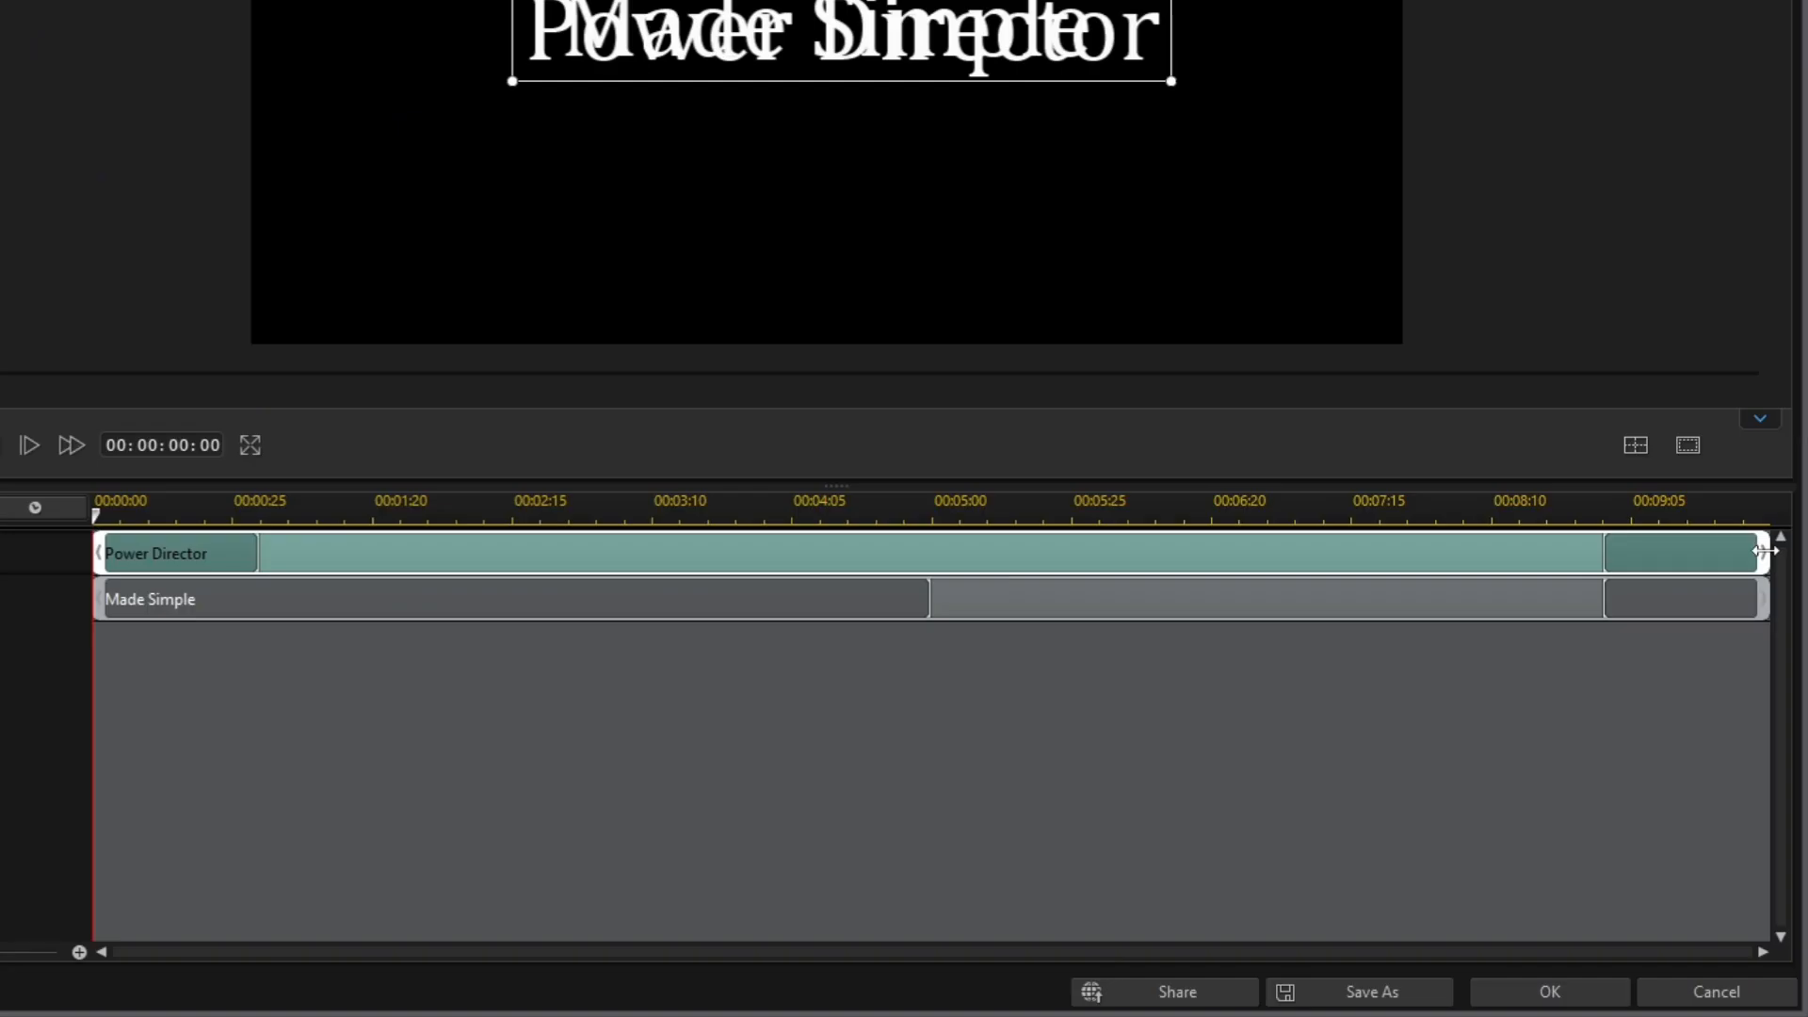
Trim Power Director to end at 00:05:00 and Made Simple to start there, and preview the title from the beginning.
{"action": "left_click_drag", "start_coordinate": [1763, 551], "coordinate": [932, 585]}
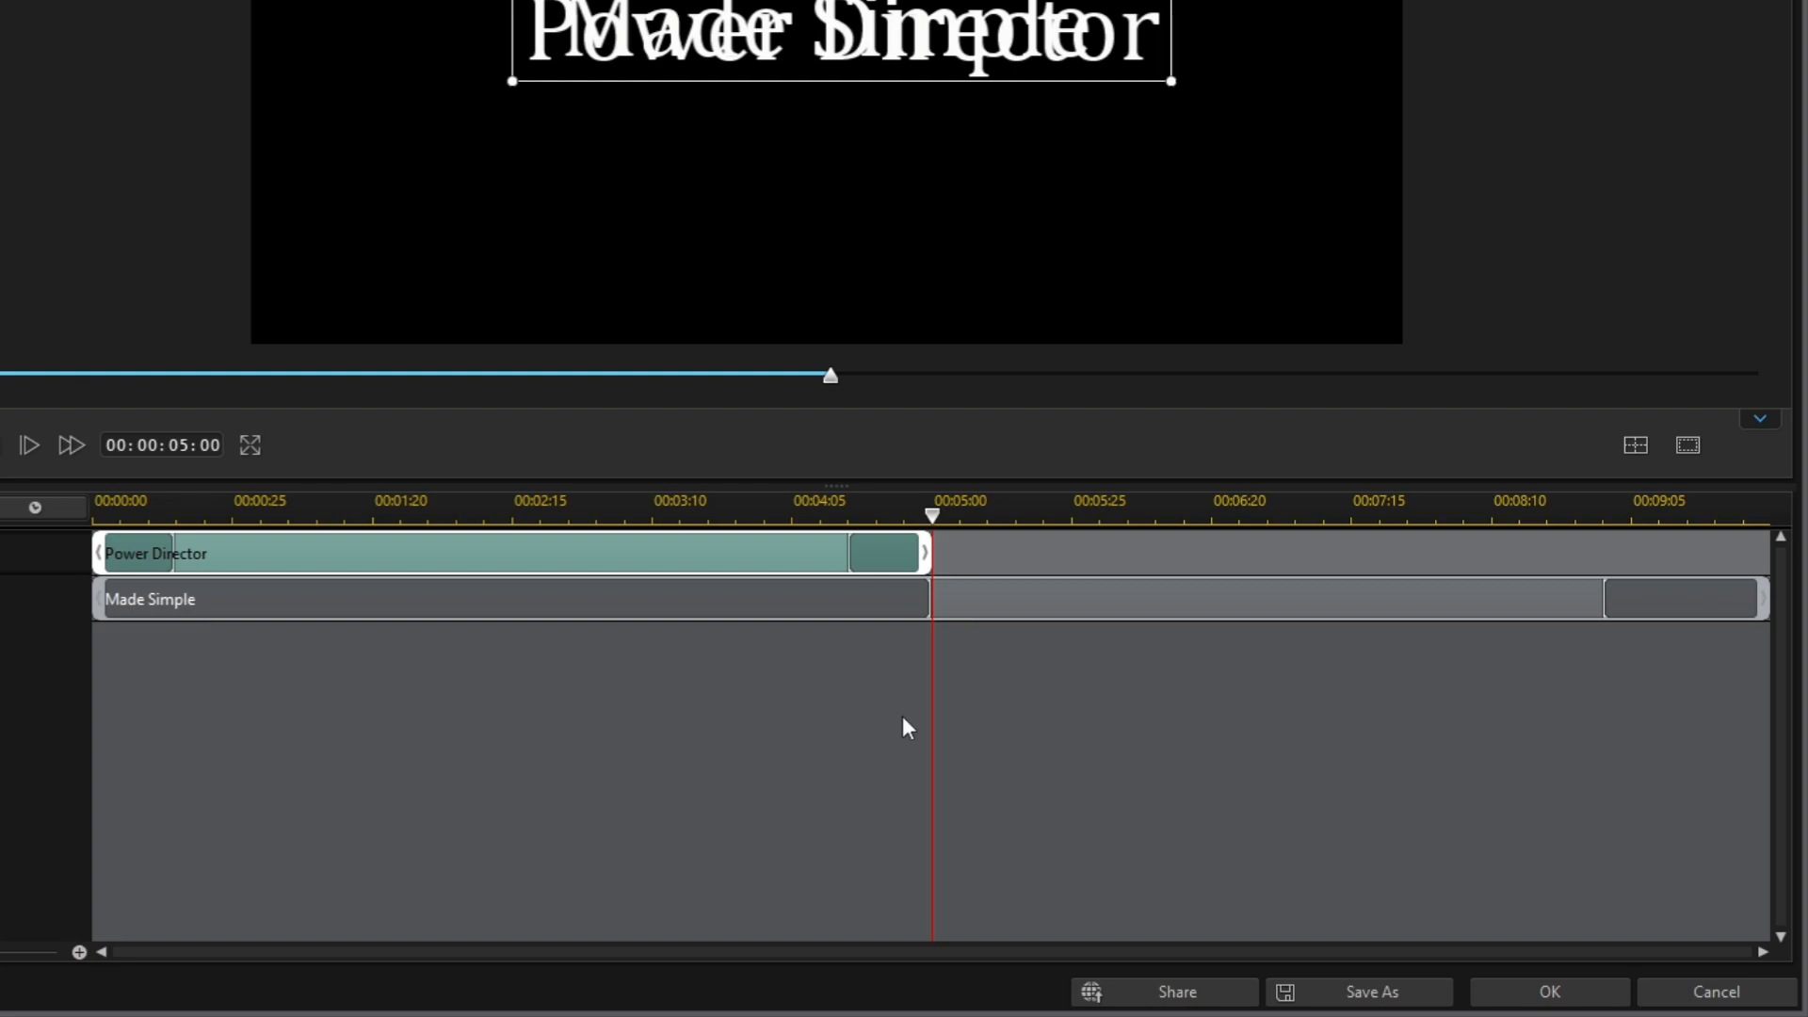
{"action": "left_click", "coordinate": [348, 600]}
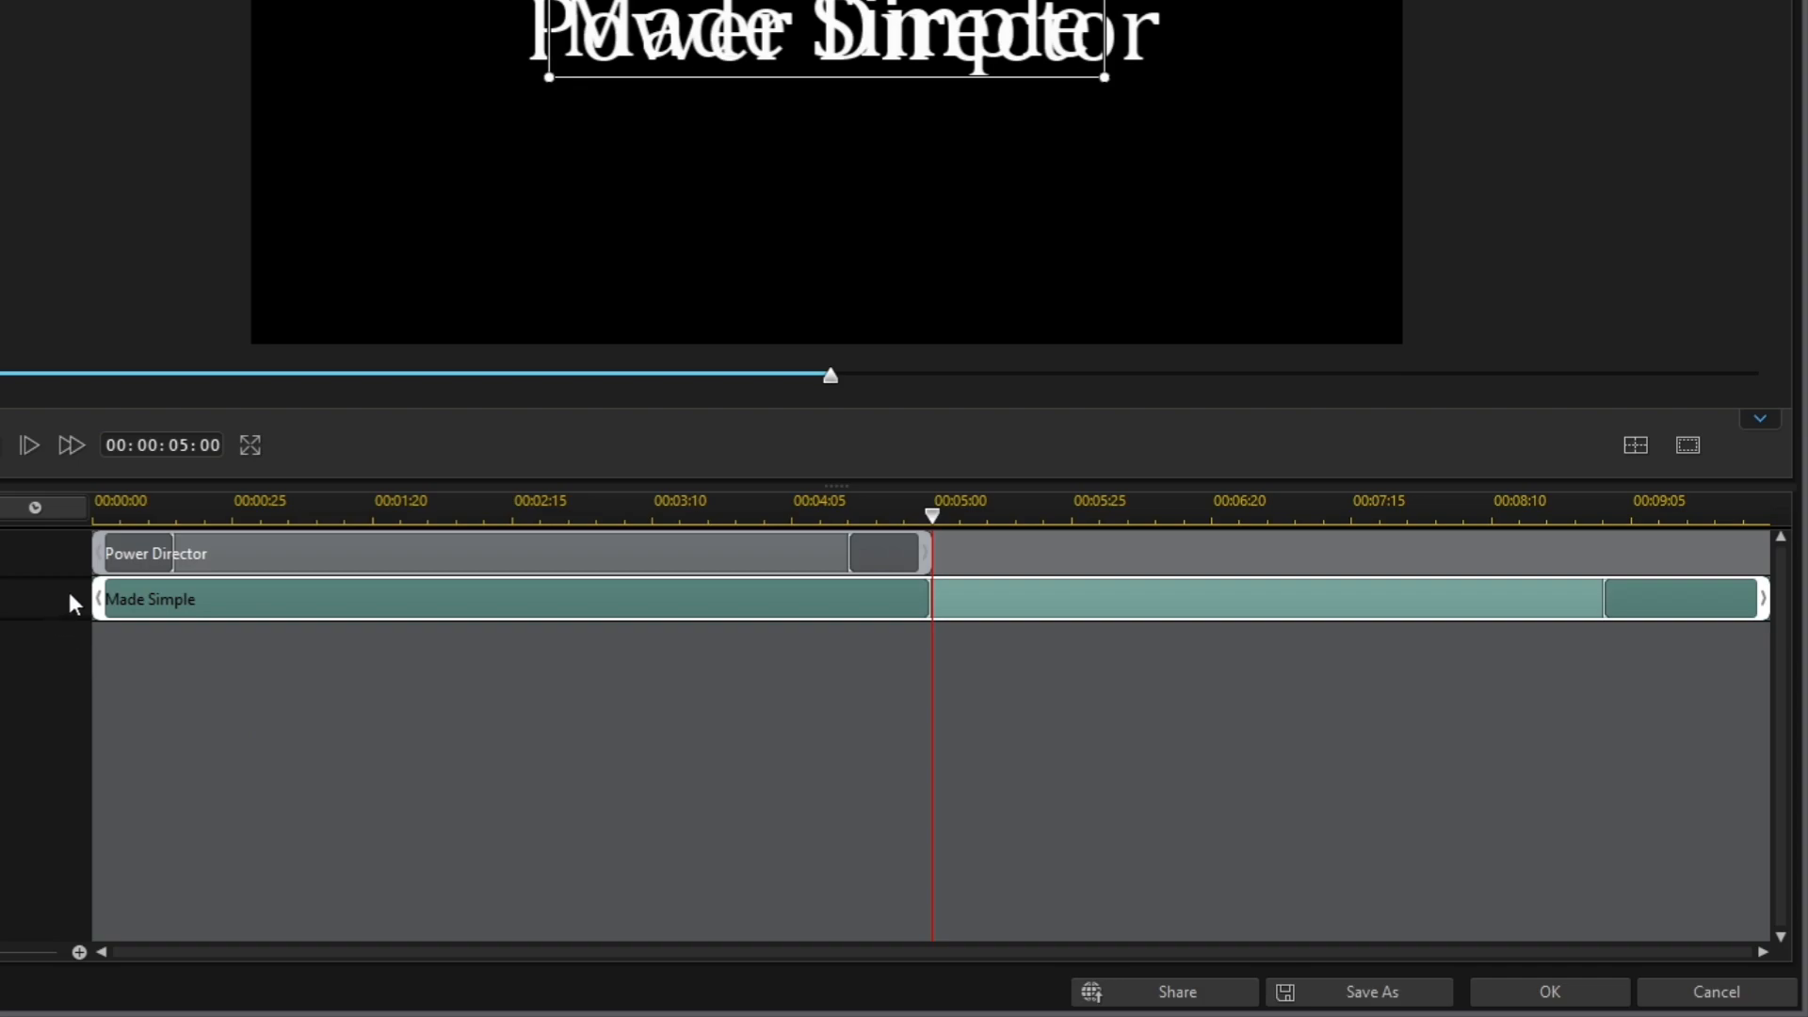
{"action": "left_click_drag", "start_coordinate": [91, 593], "coordinate": [930, 597]}
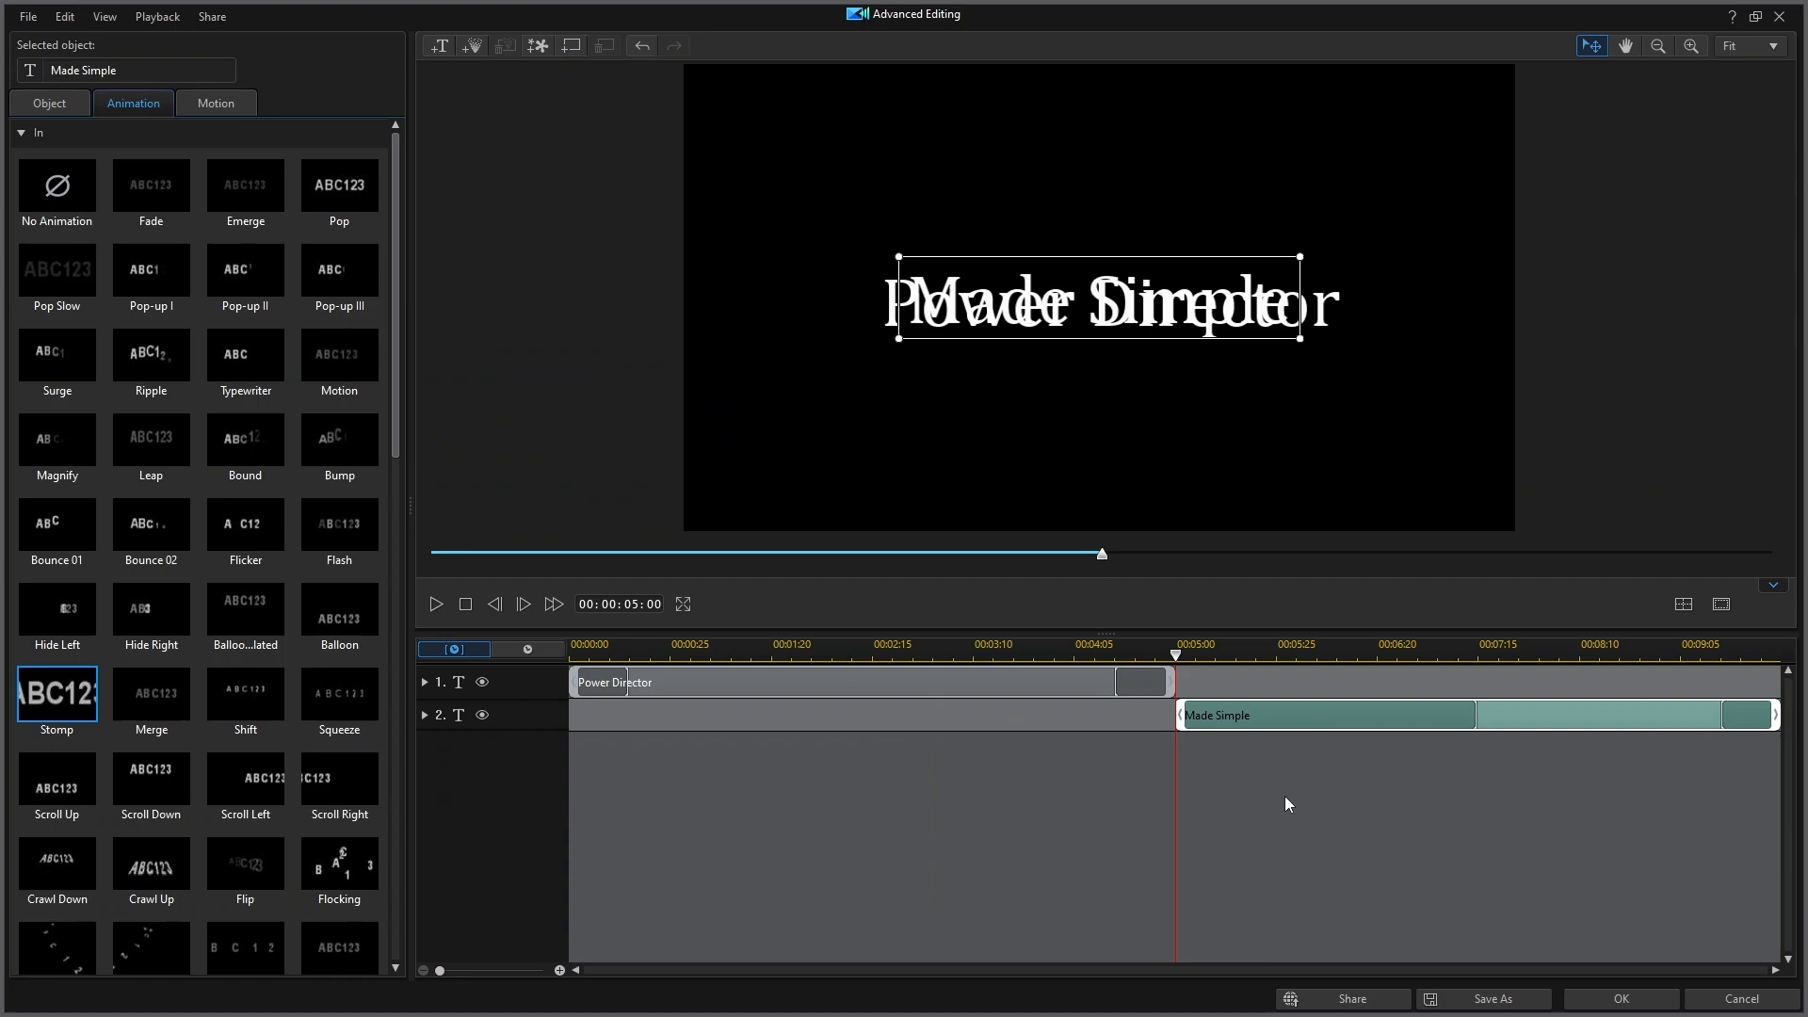
{"action": "left_click", "coordinate": [463, 606]}
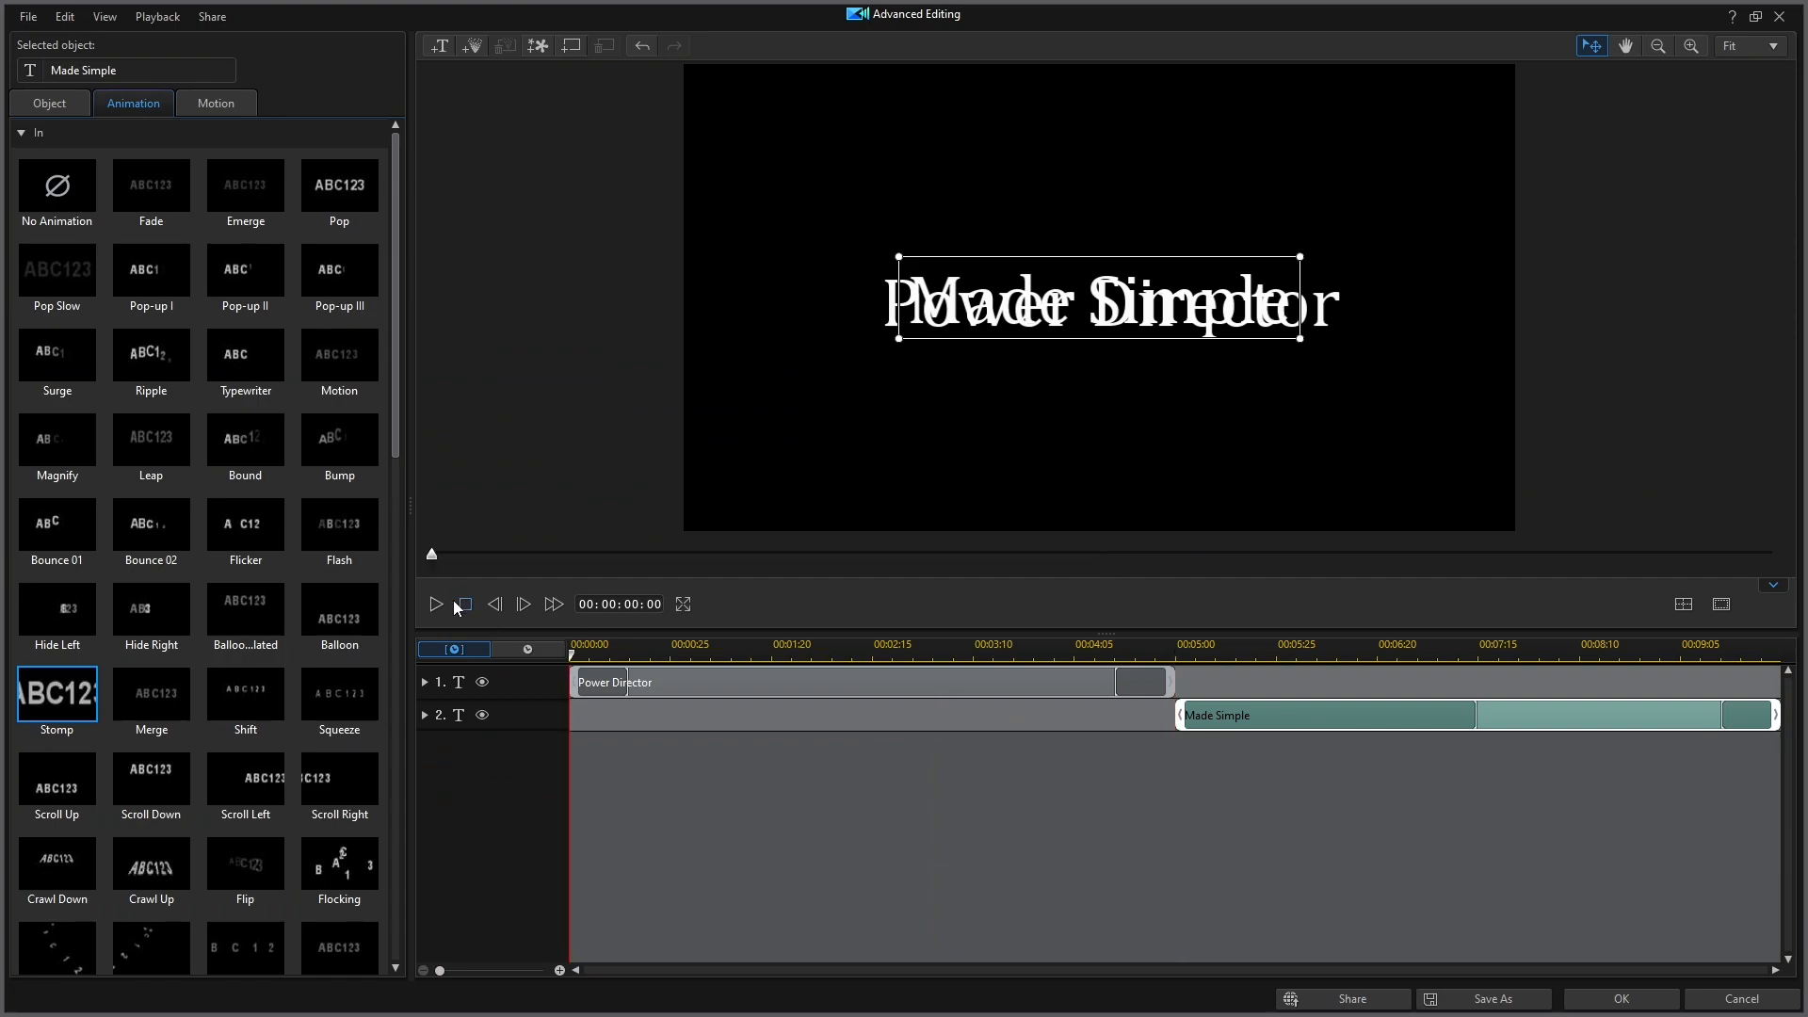
{"action": "left_click", "coordinate": [438, 603]}
Apply the yellow, black-outlined character preset from My Presets to the Power Director text.
{"action": "left_click", "coordinate": [770, 678]}
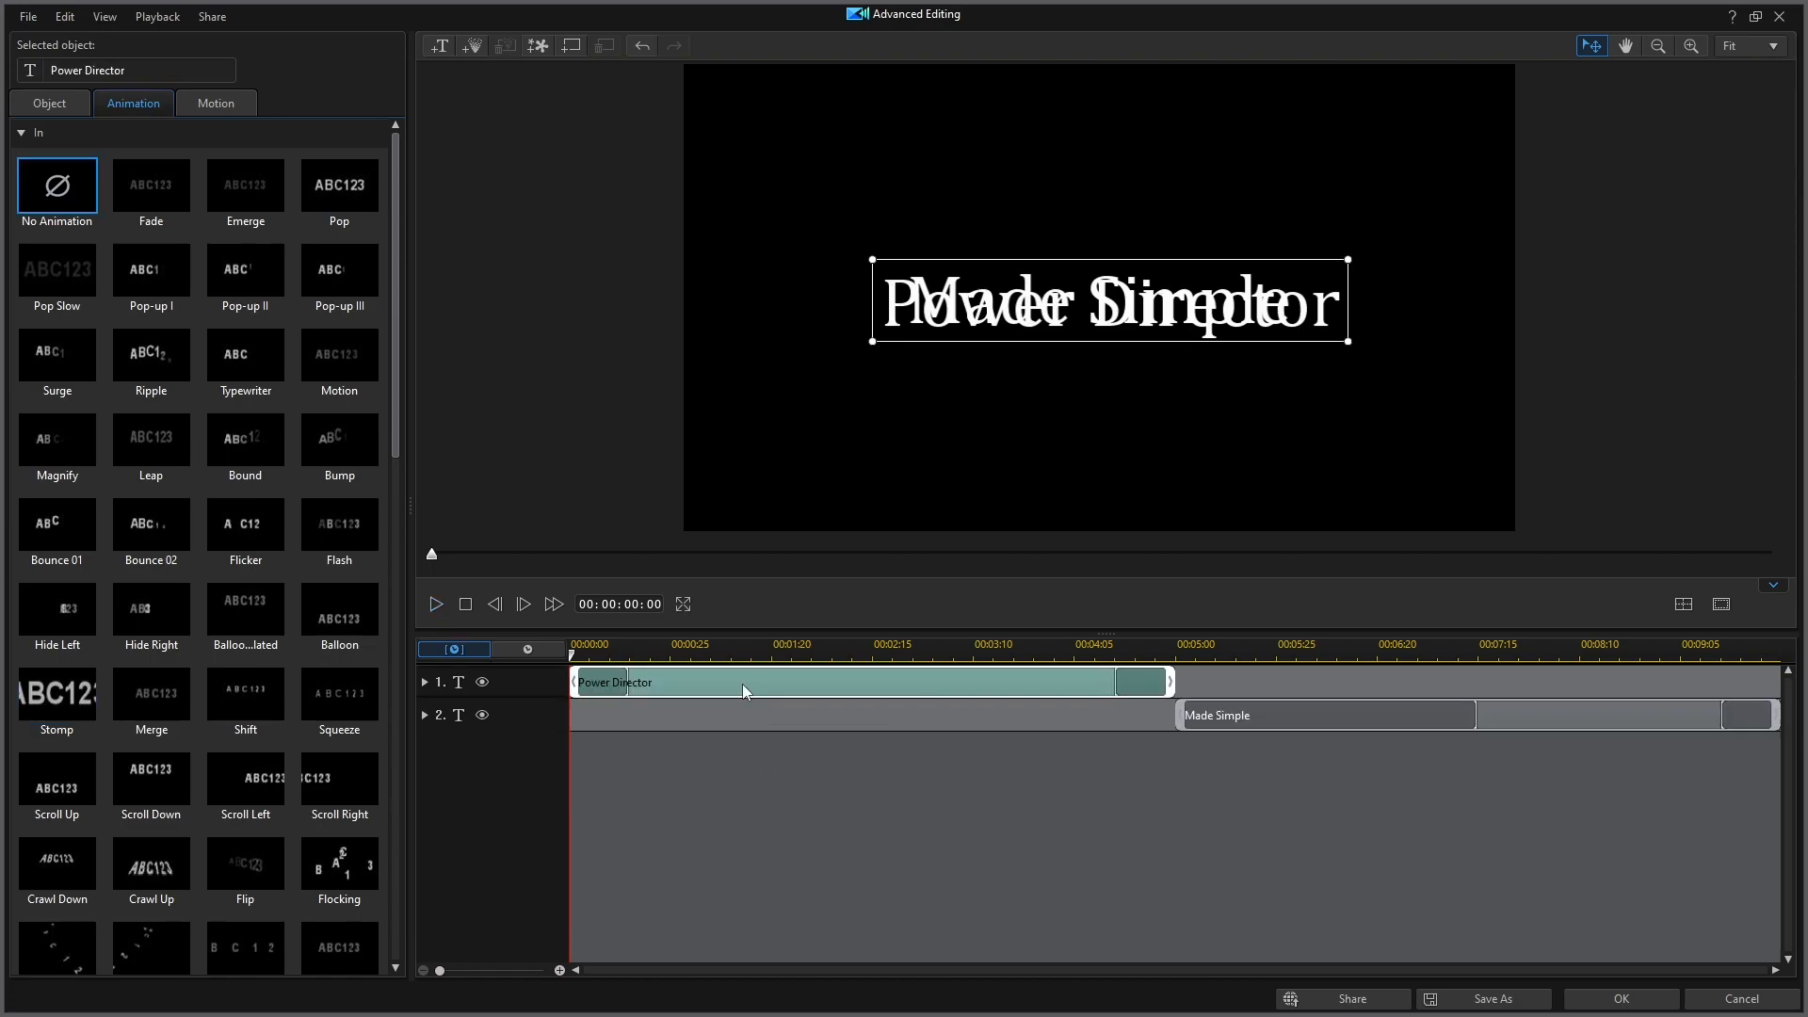
{"action": "left_click", "coordinate": [78, 106]}
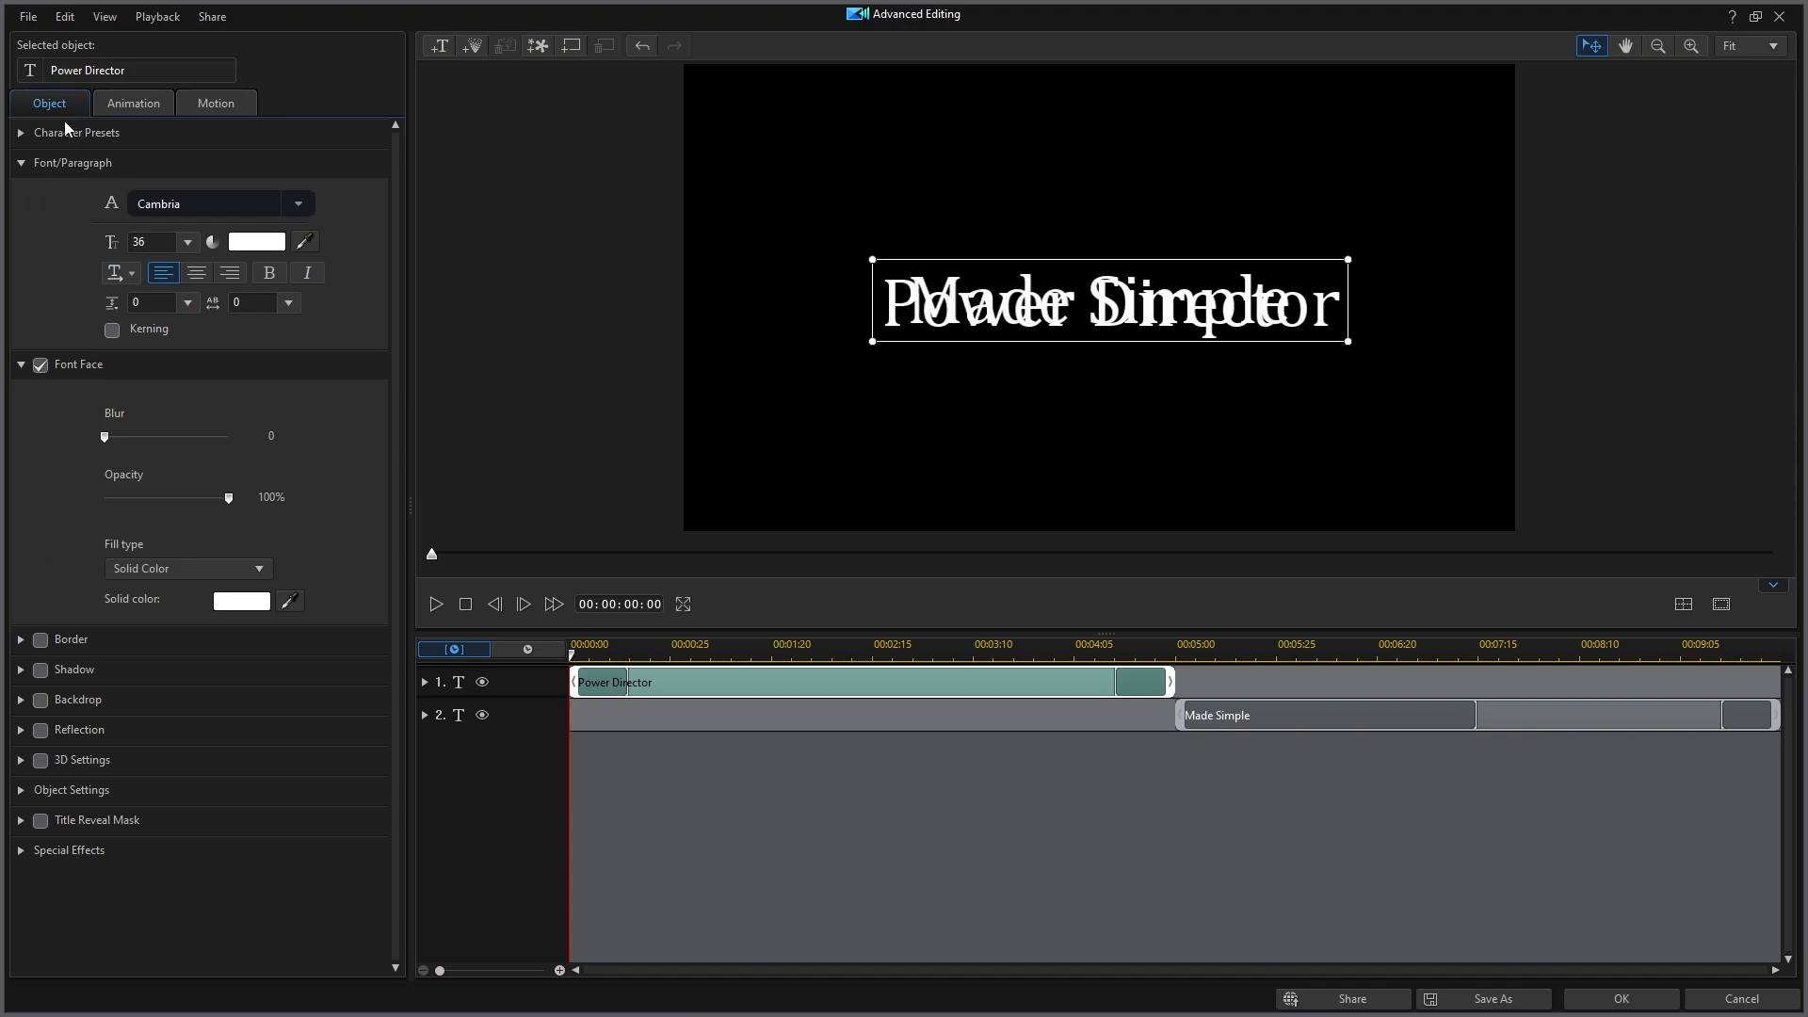
{"action": "left_click", "coordinate": [24, 134]}
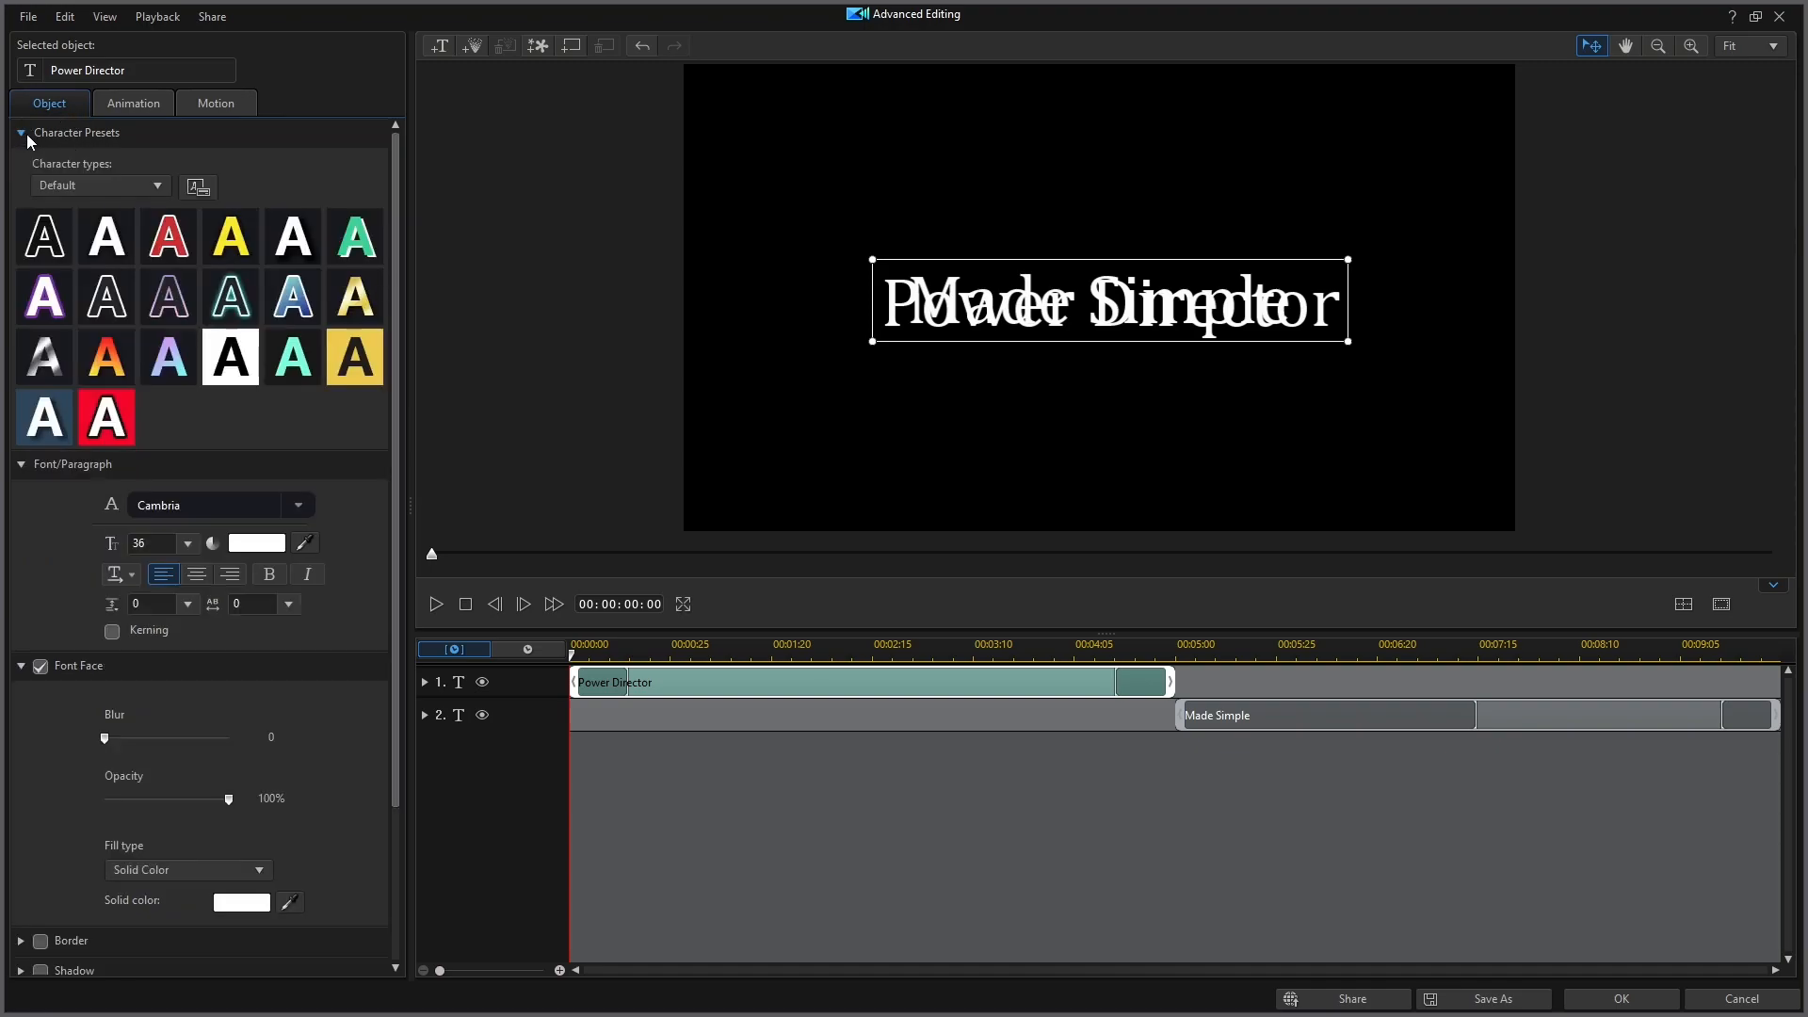
{"action": "left_click", "coordinate": [141, 186]}
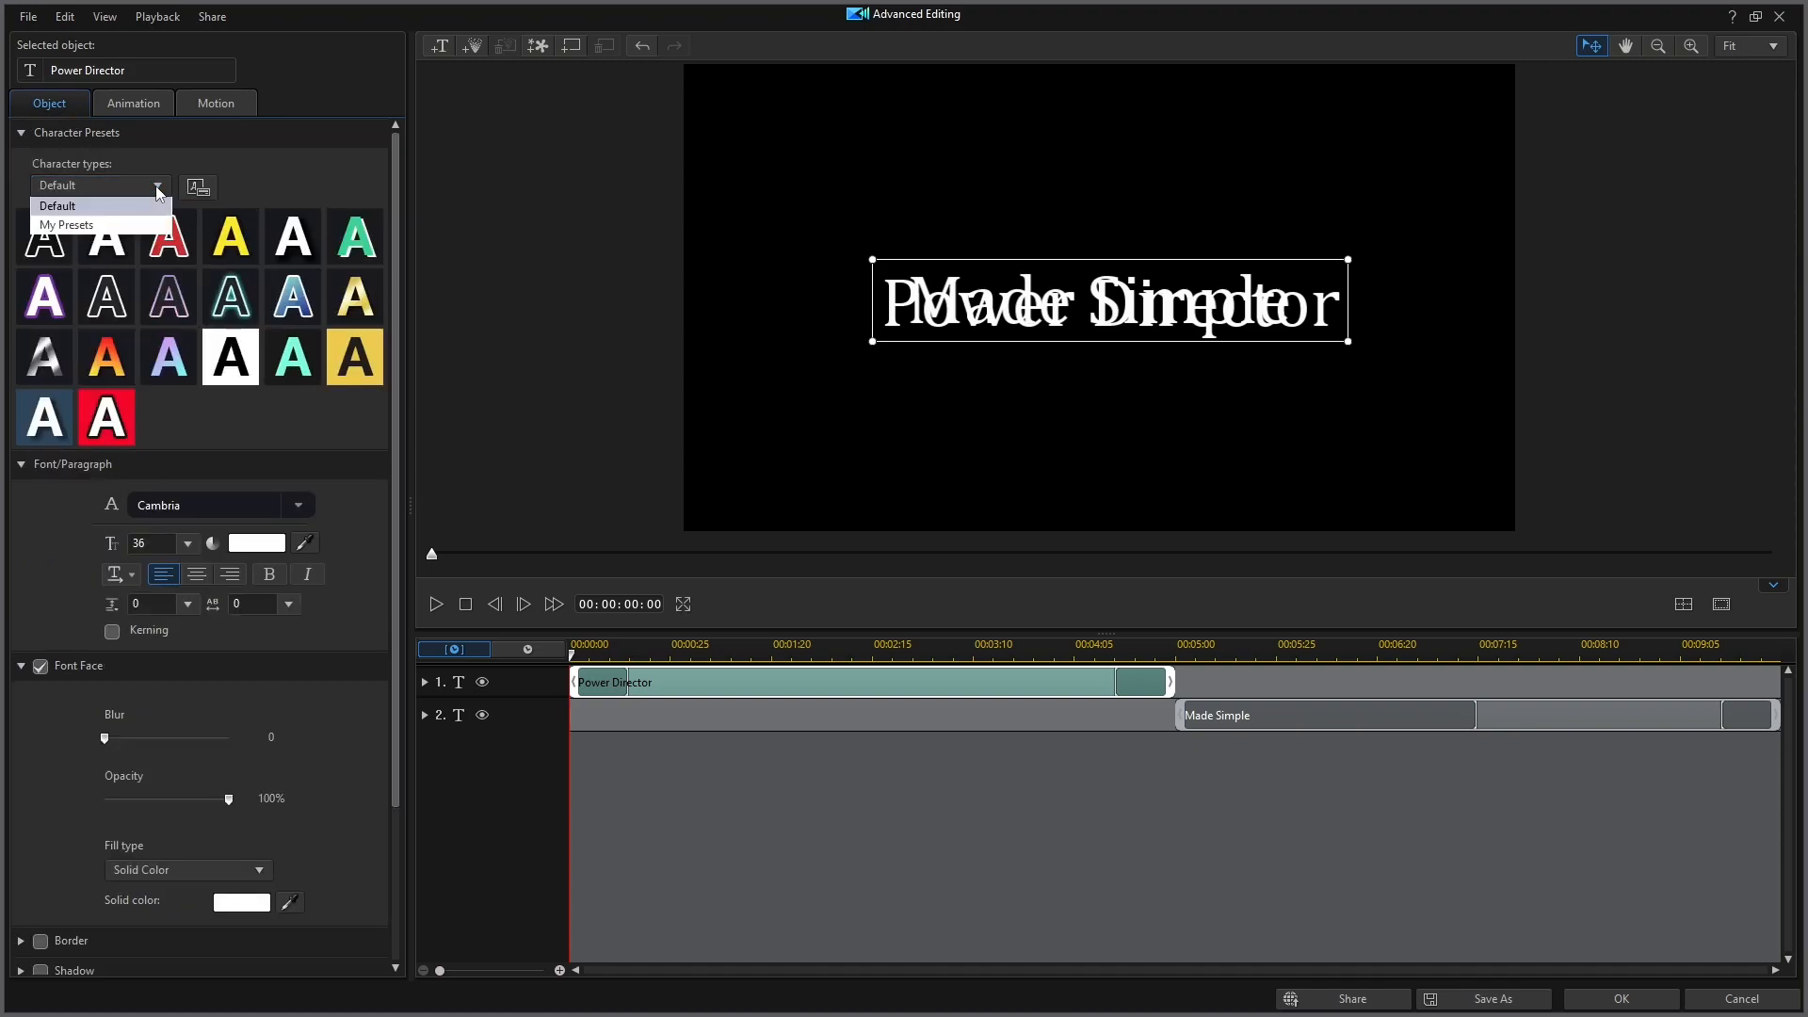
{"action": "left_click", "coordinate": [91, 229]}
{"action": "left_click", "coordinate": [45, 298]}
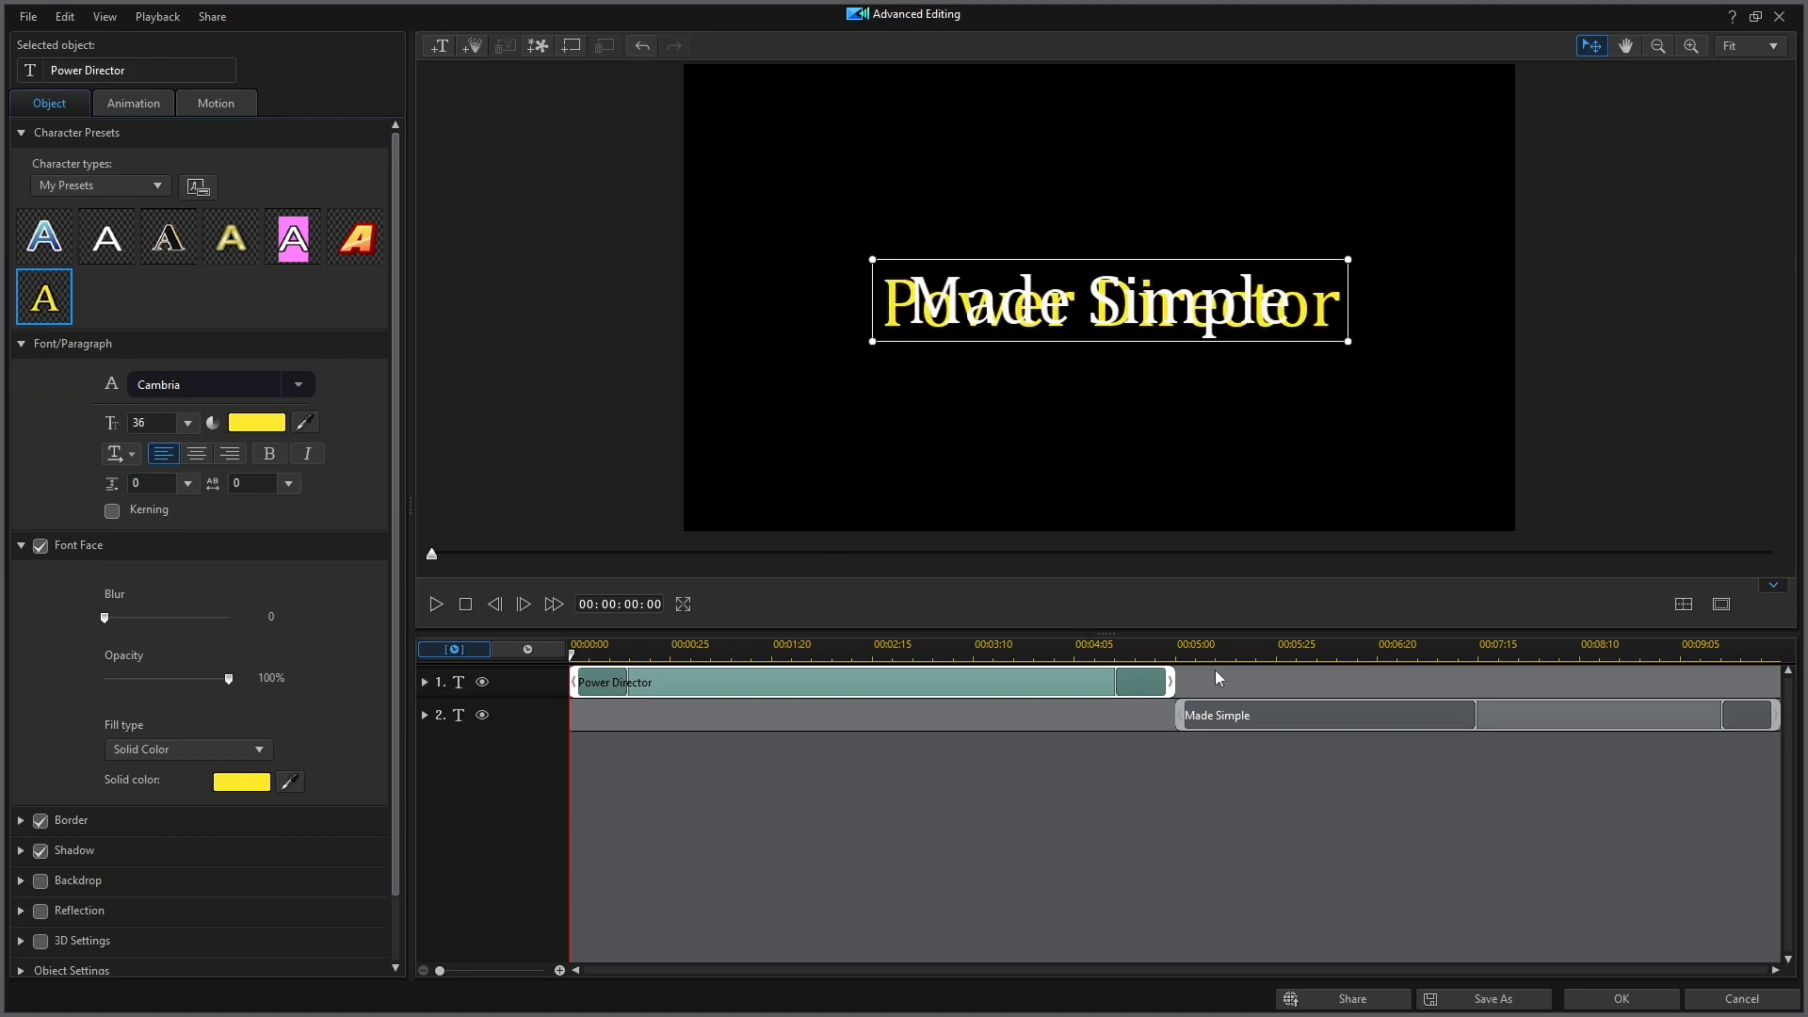
Apply the same yellow custom preset to the Made Simple text and set its font size to 72.
{"action": "left_click", "coordinate": [1324, 727]}
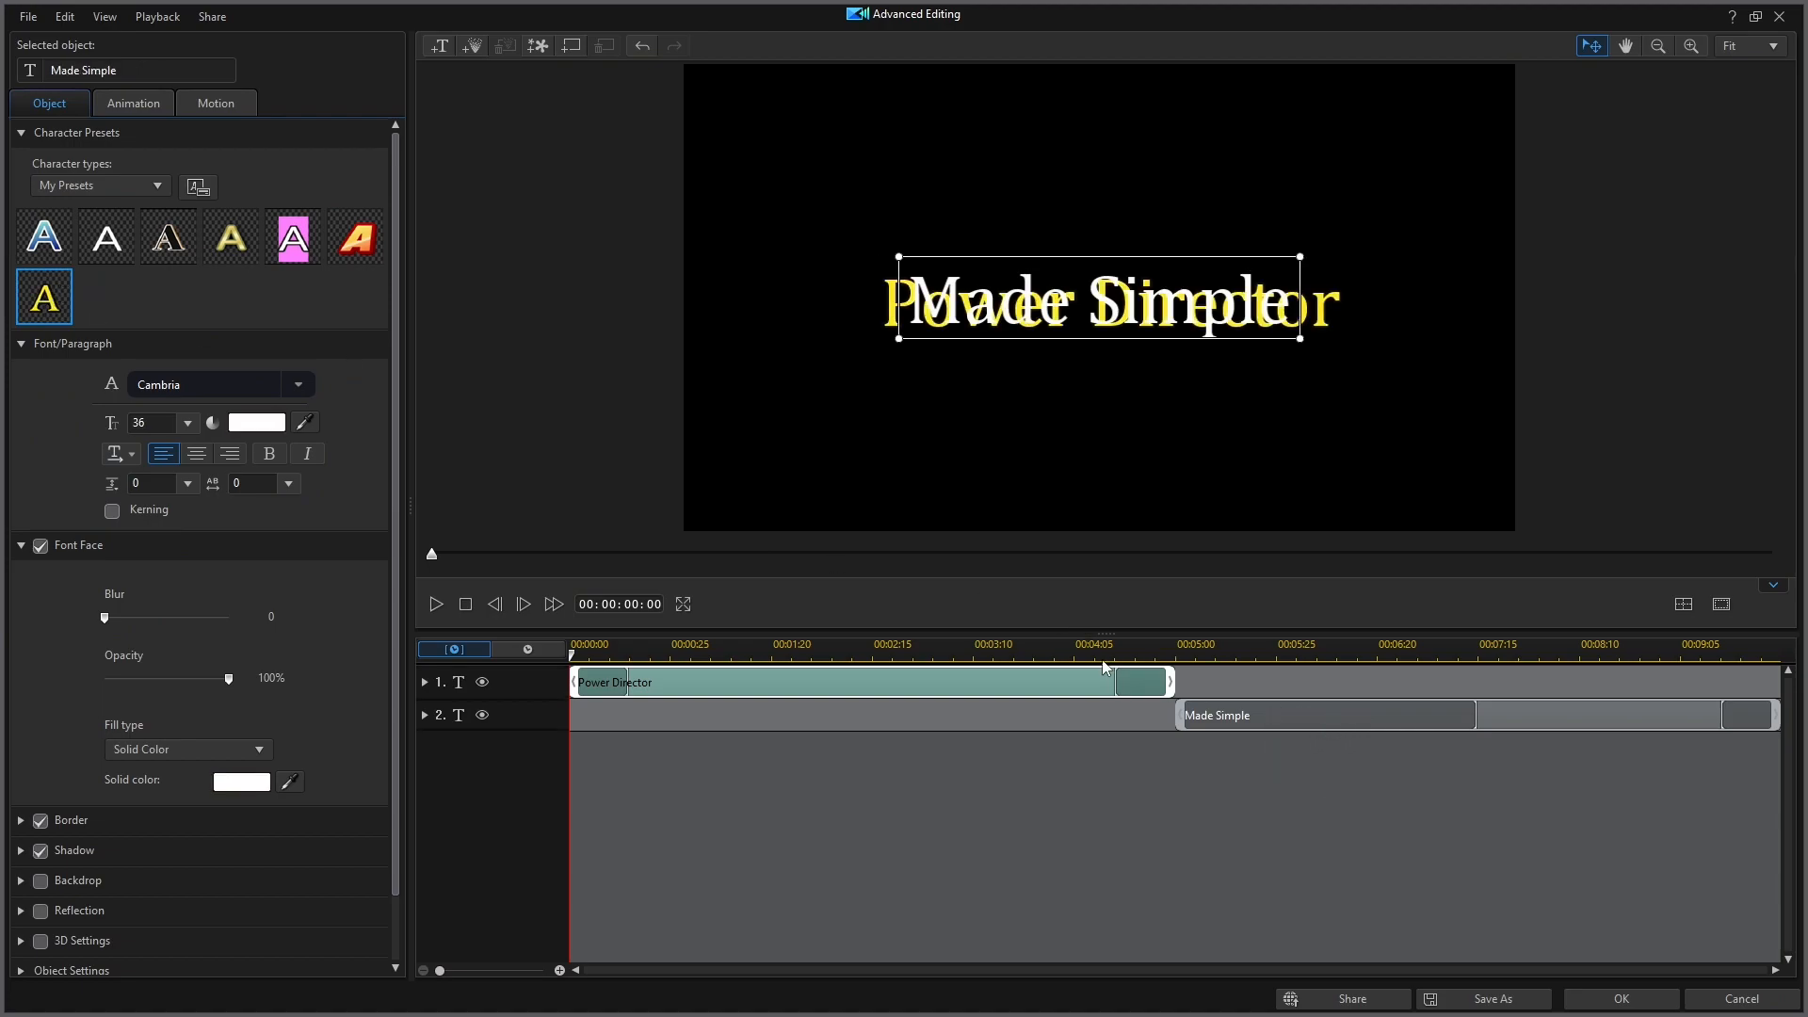
{"action": "left_click", "coordinate": [43, 304]}
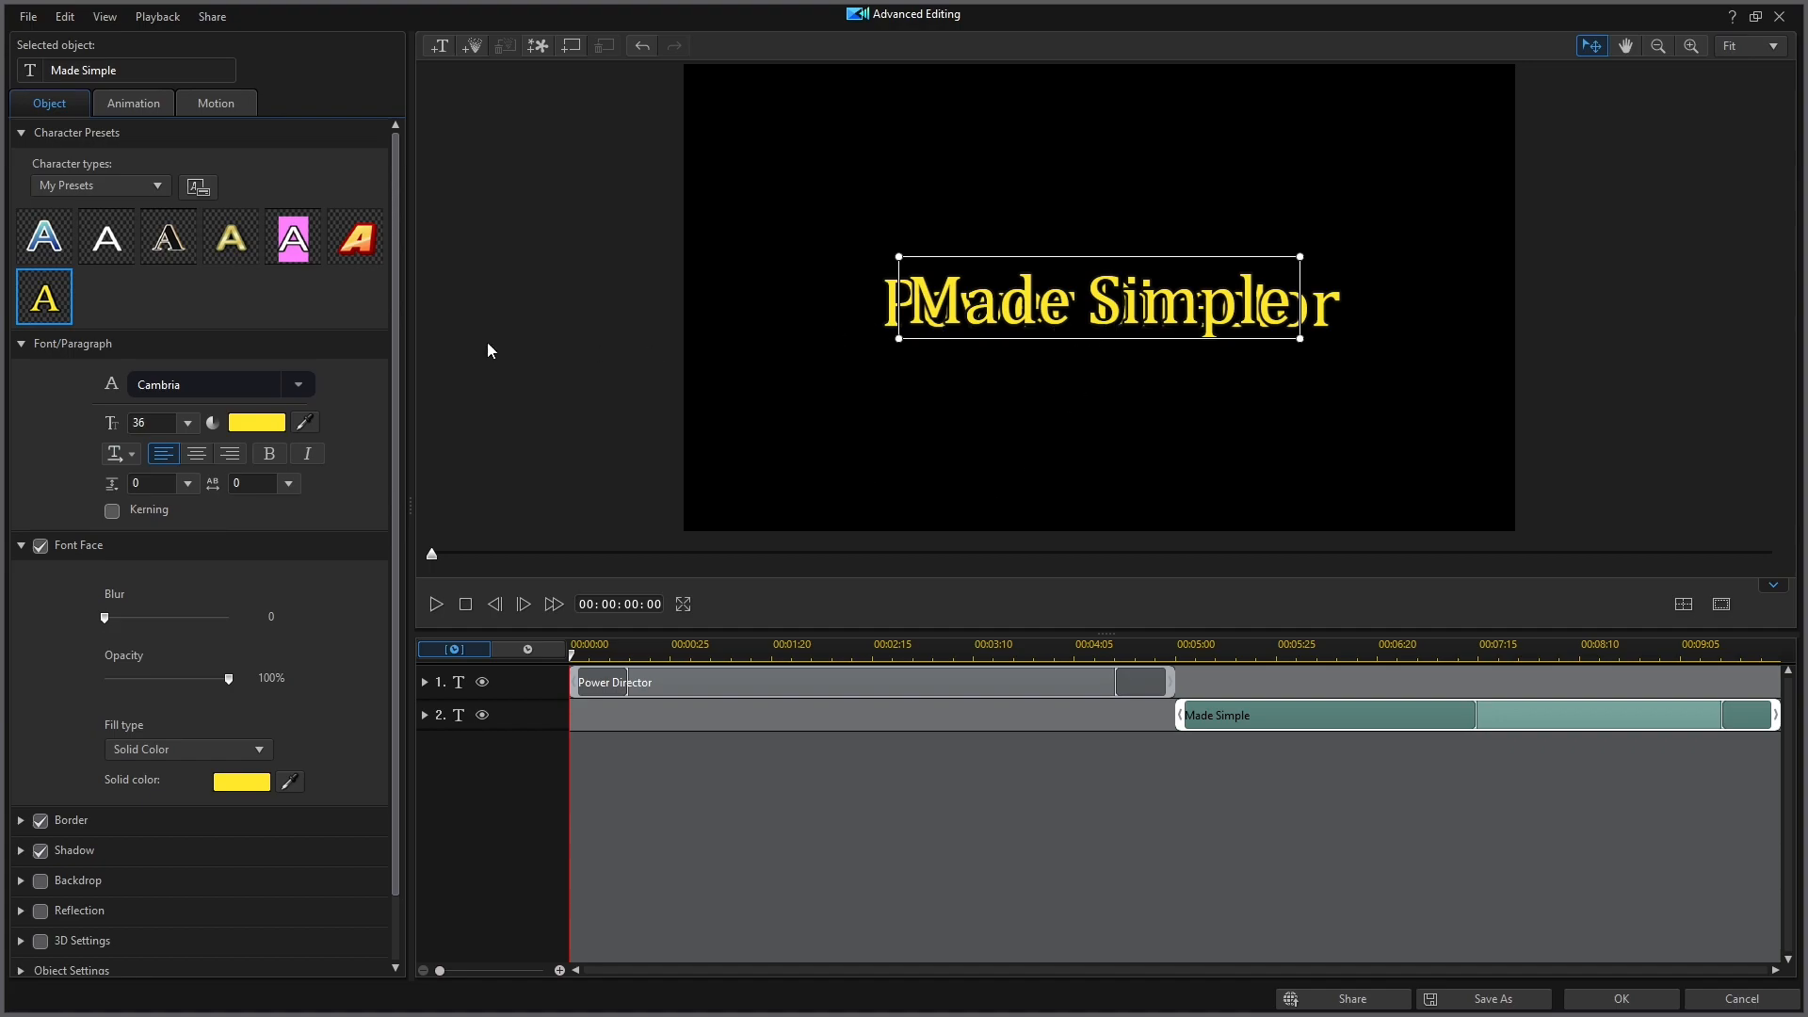
{"action": "left_click", "coordinate": [187, 425]}
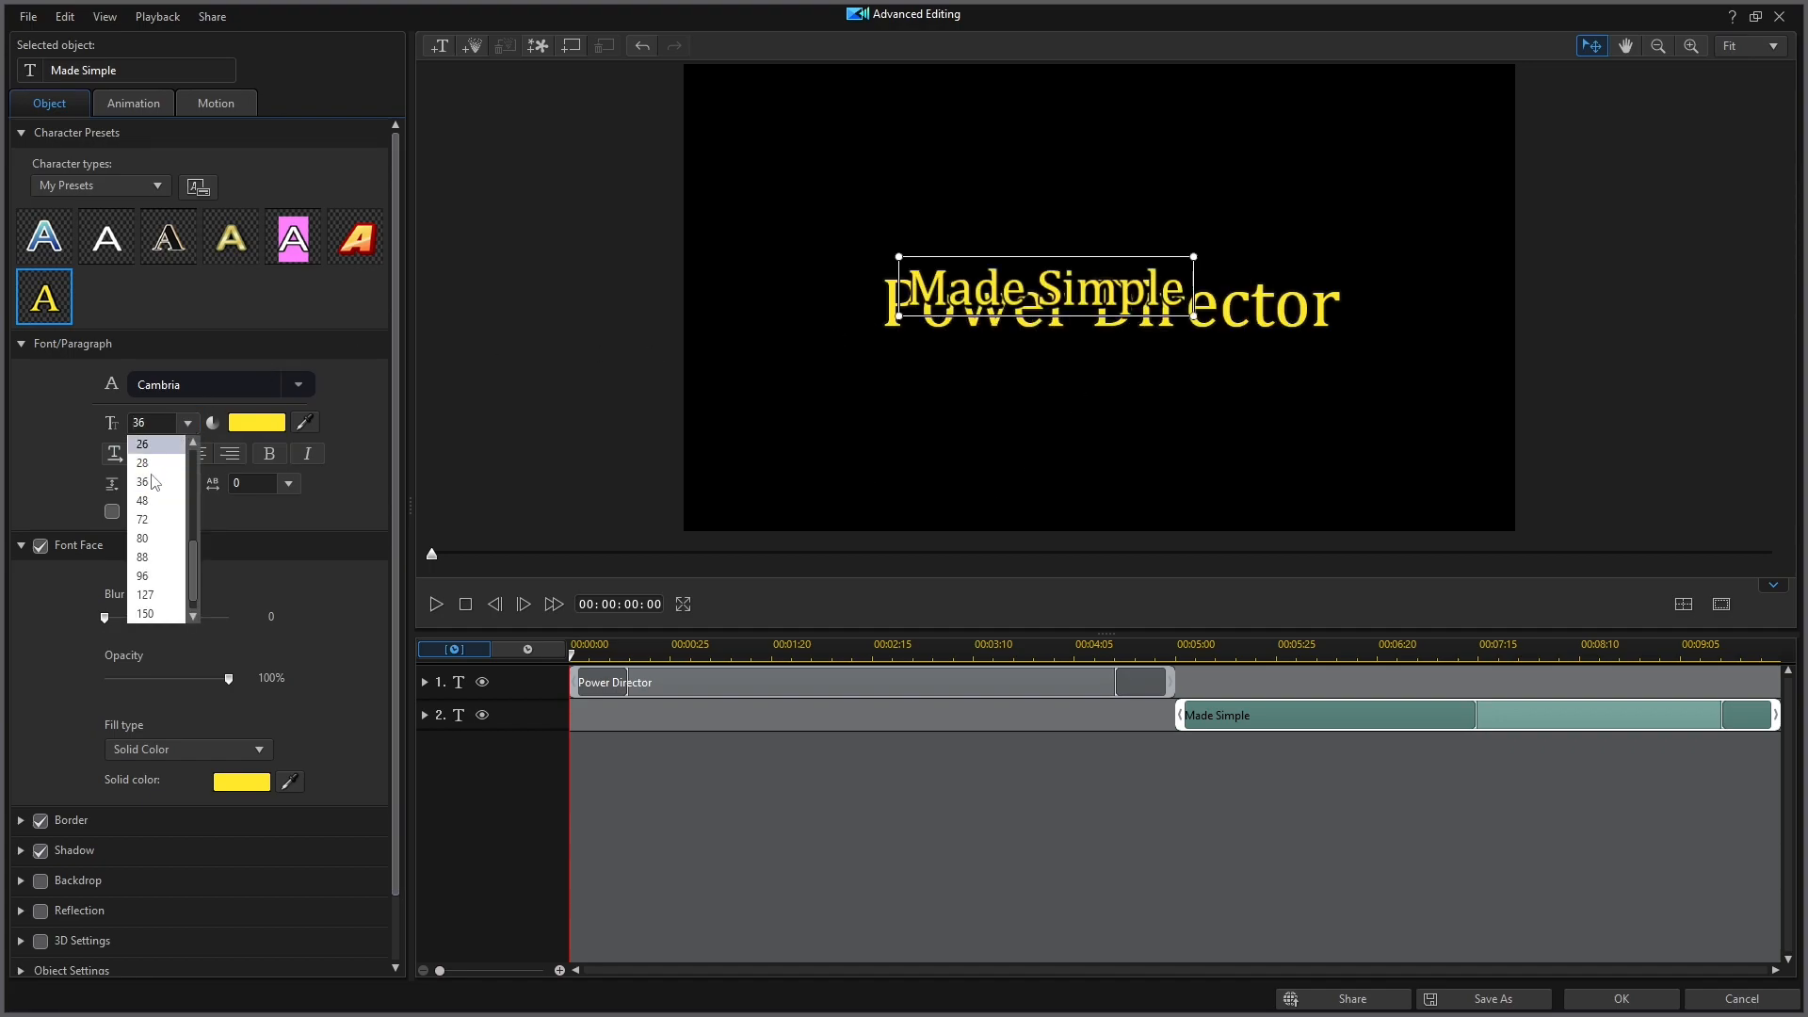
{"action": "left_click", "coordinate": [161, 518]}
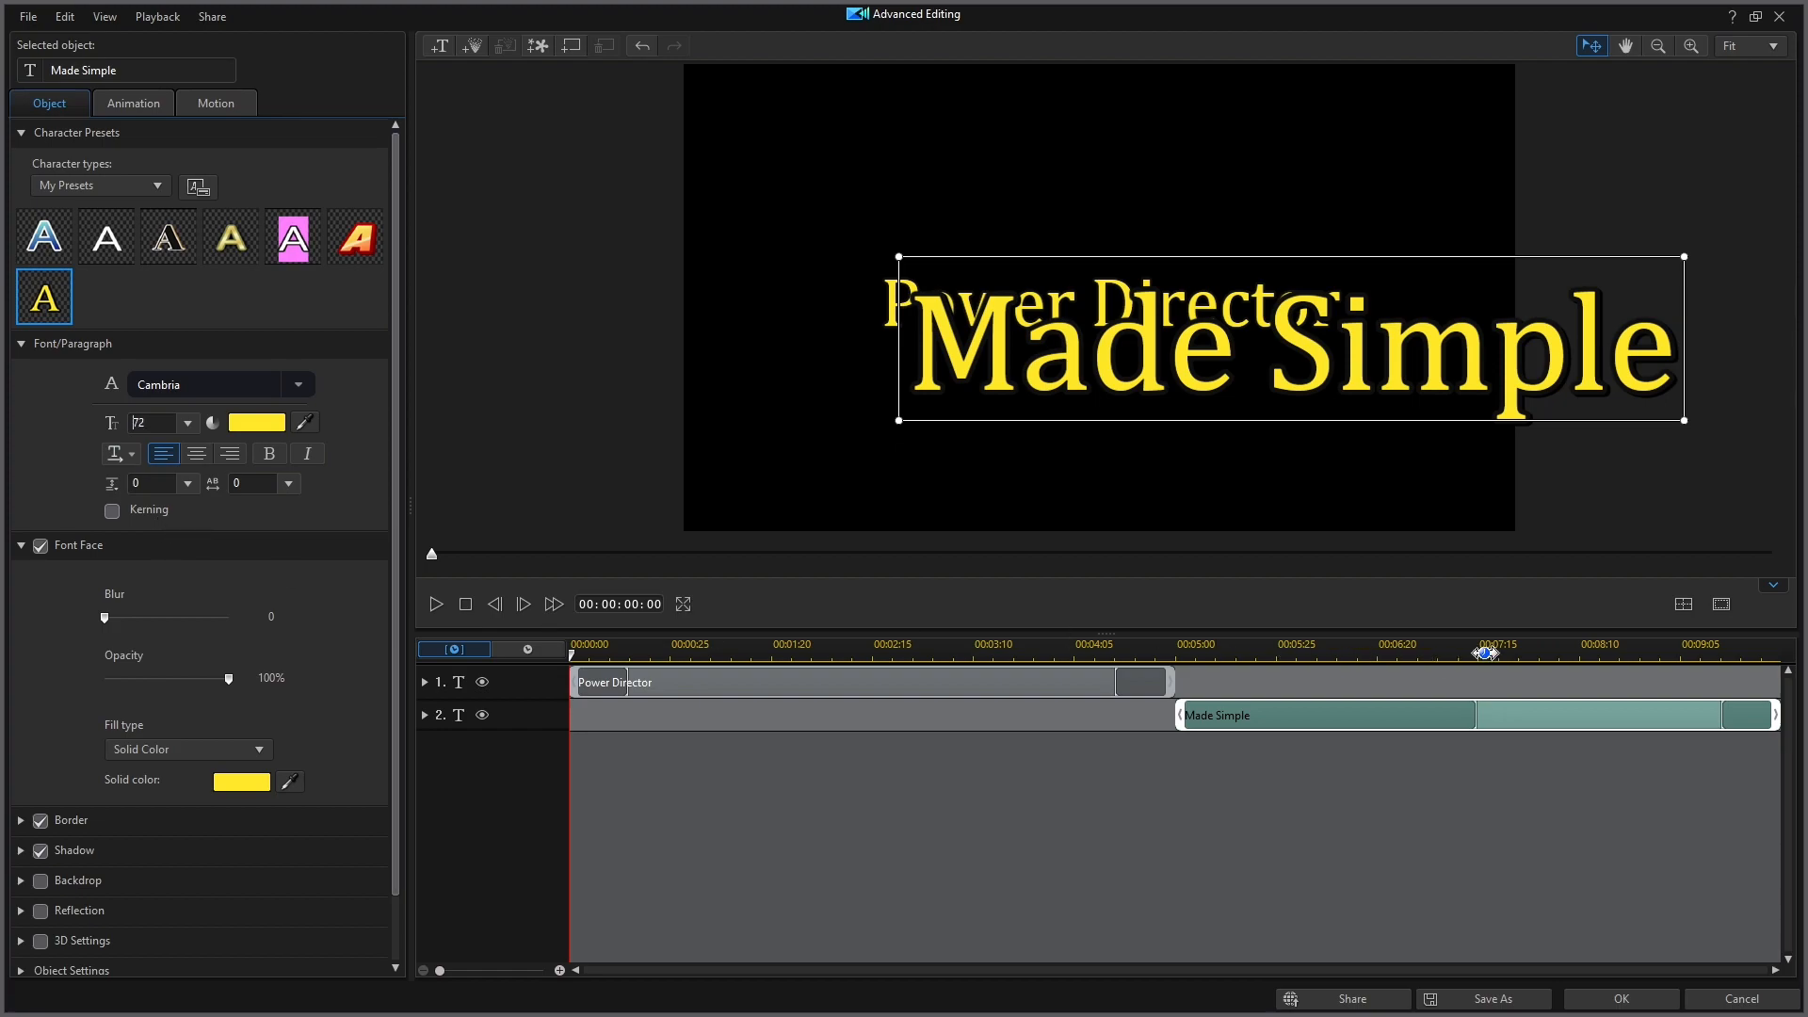
Align the Made Simple text to the horizontal and vertical center of the canvas.
{"action": "left_click", "coordinate": [1686, 605]}
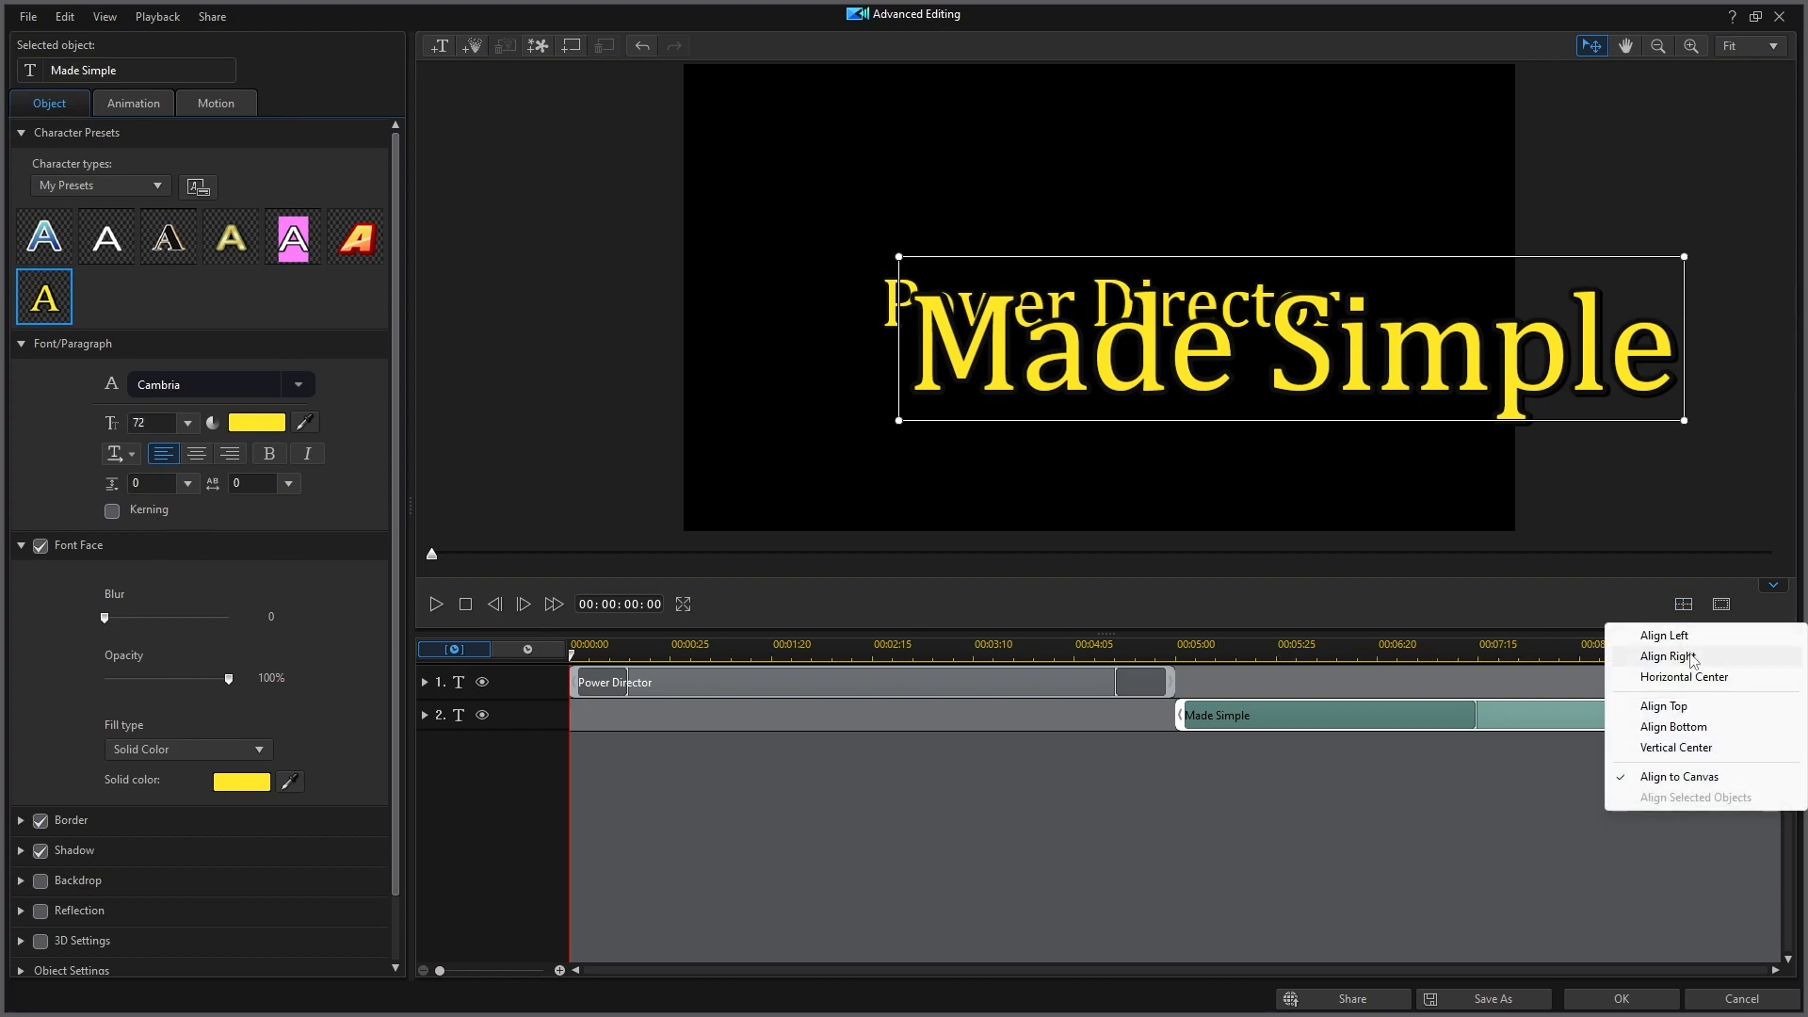
{"action": "left_click", "coordinate": [1693, 674]}
{"action": "left_click", "coordinate": [1685, 606]}
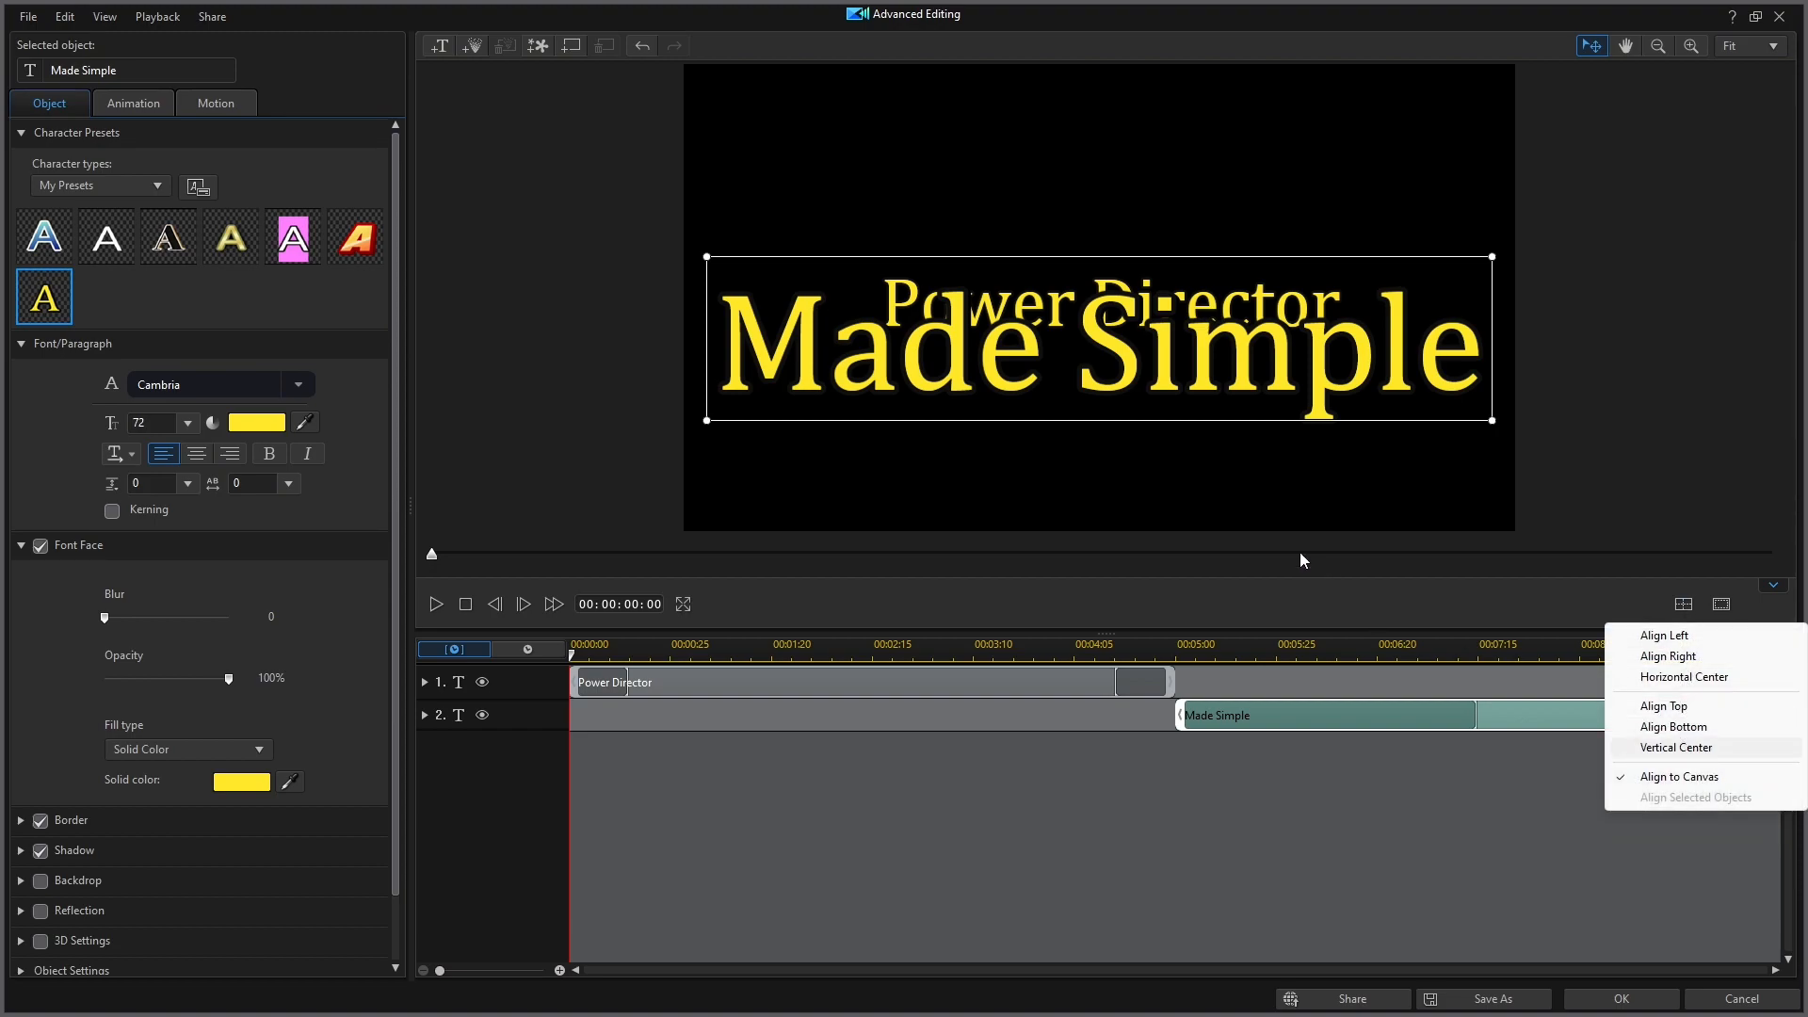
{"action": "left_click", "coordinate": [1690, 748]}
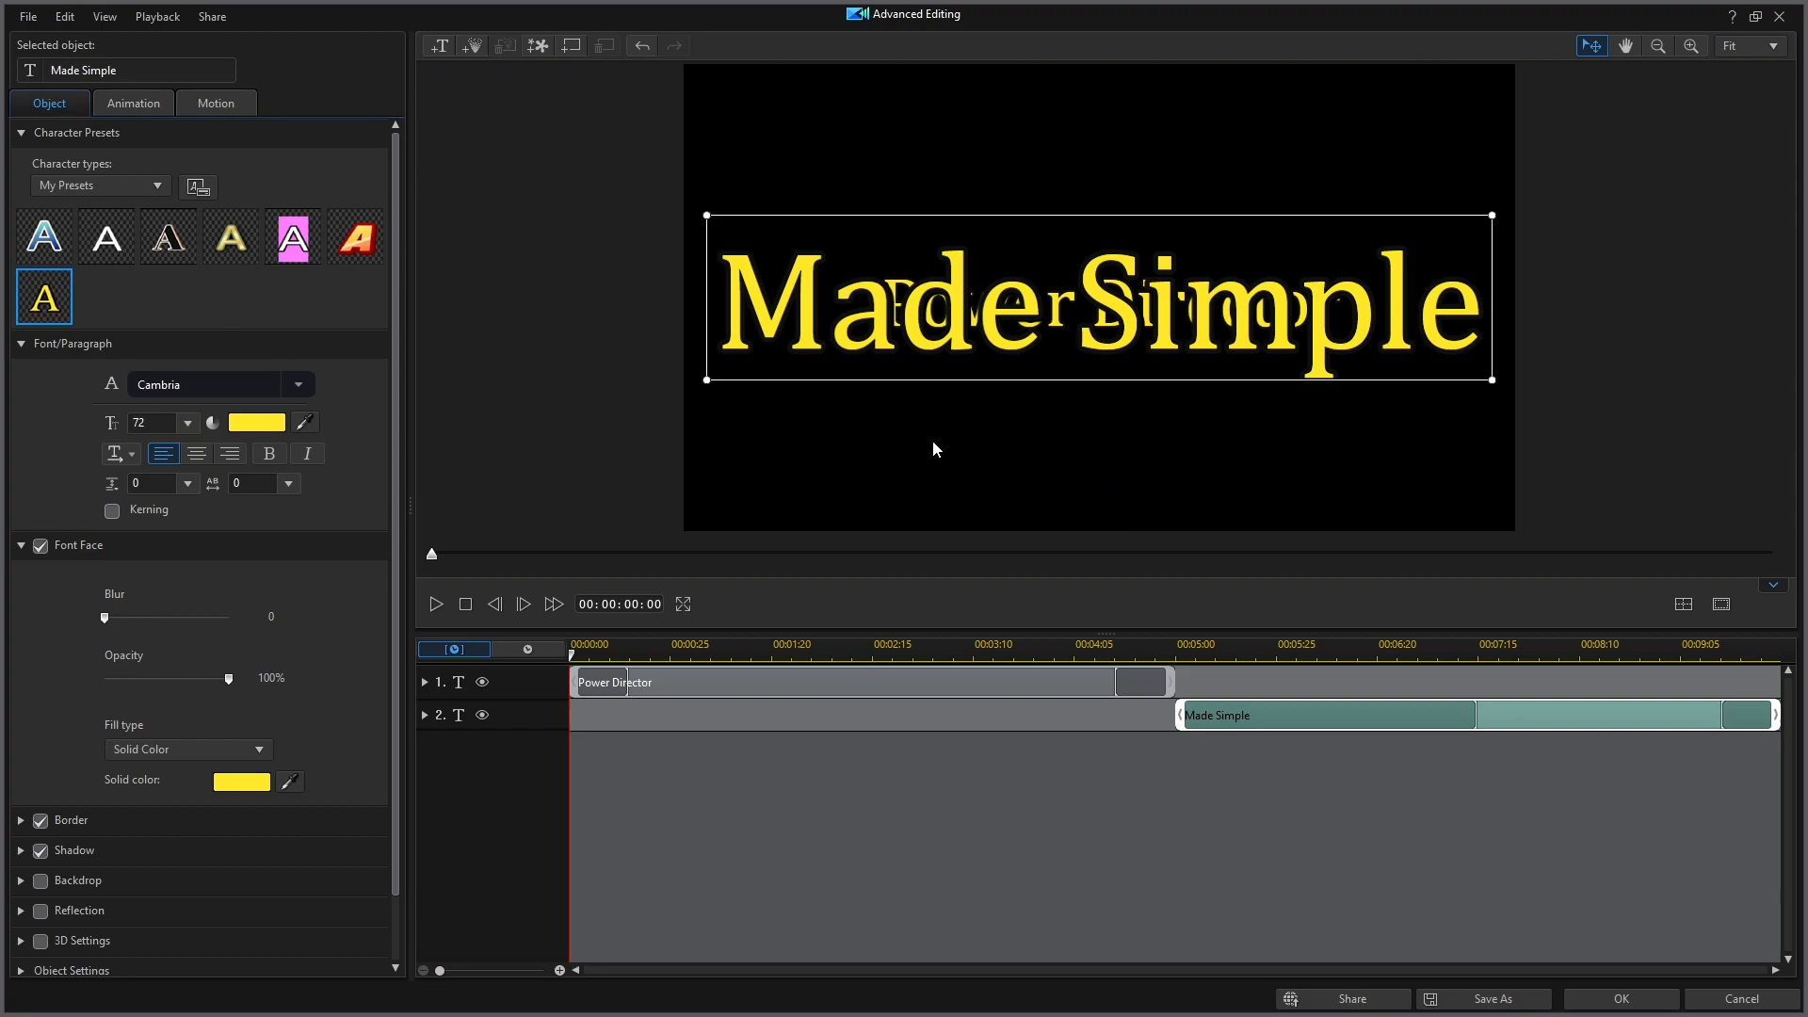
Insert the mountain lake image as the title background with the Stretch option and accept the title edits.
{"action": "left_click", "coordinate": [571, 45]}
{"action": "left_click", "coordinate": [904, 433]}
{"action": "left_click", "coordinate": [1650, 981]}
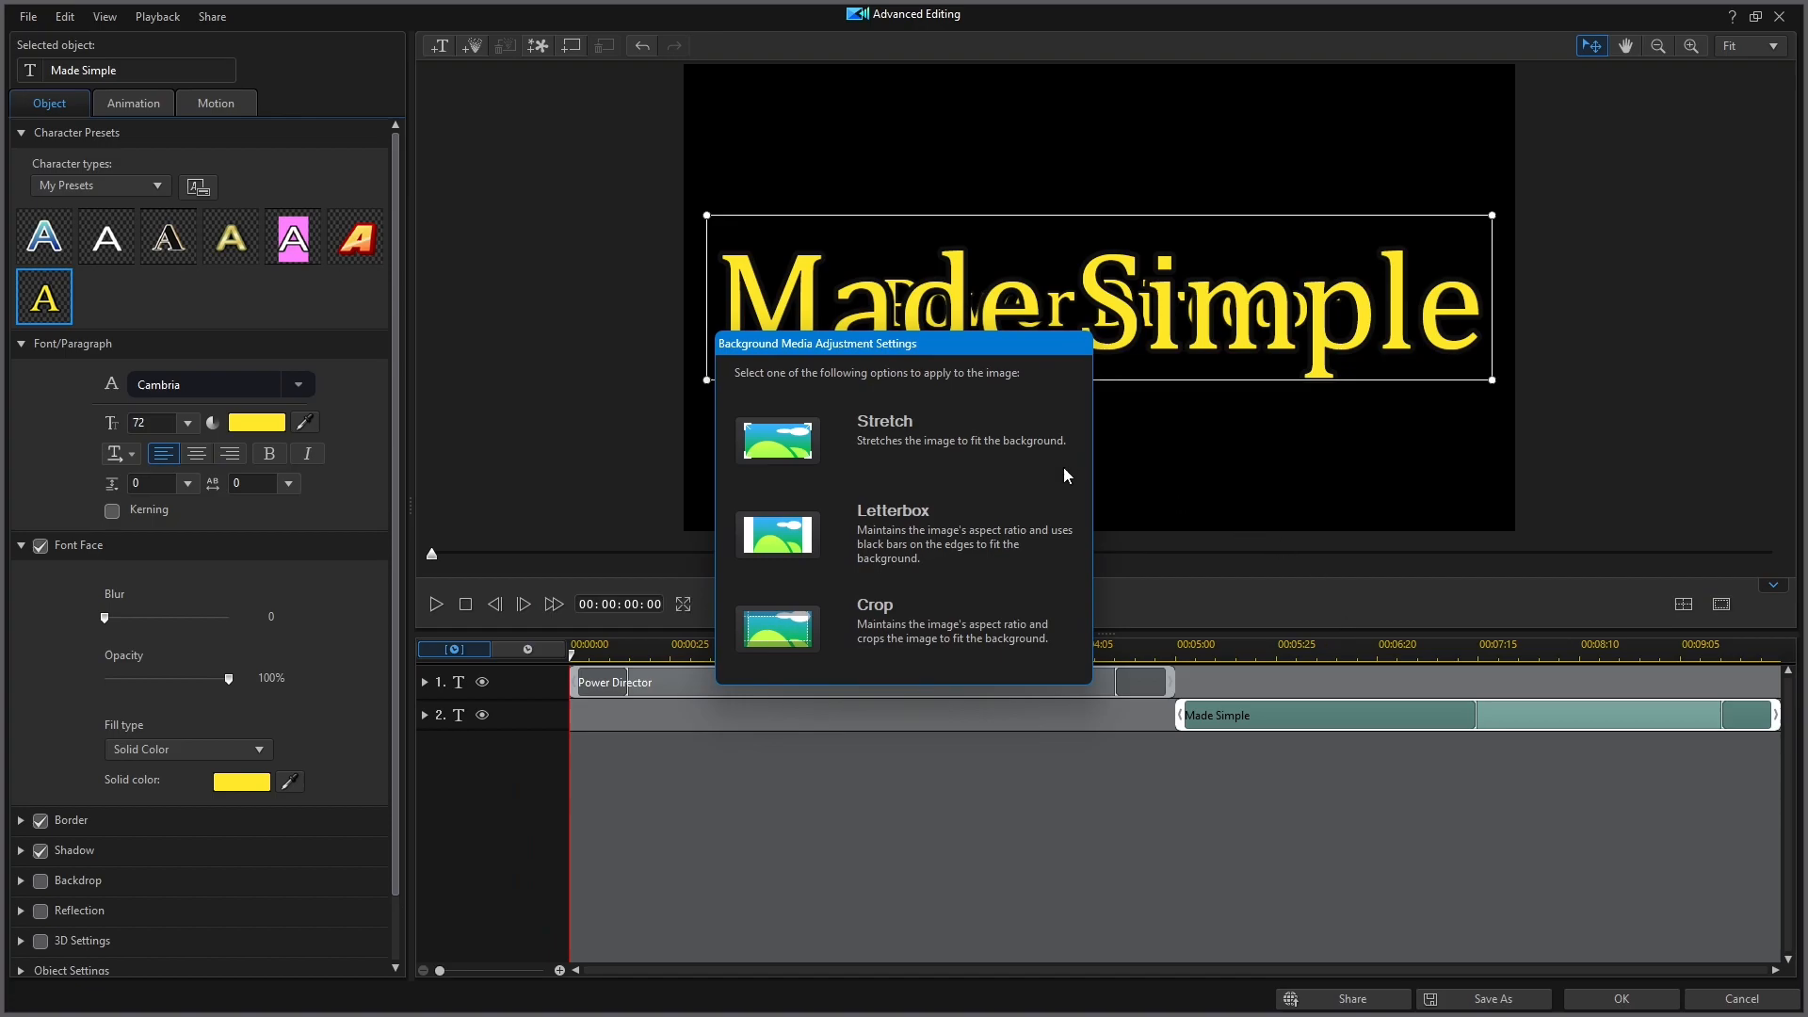
{"action": "left_click", "coordinate": [782, 443]}
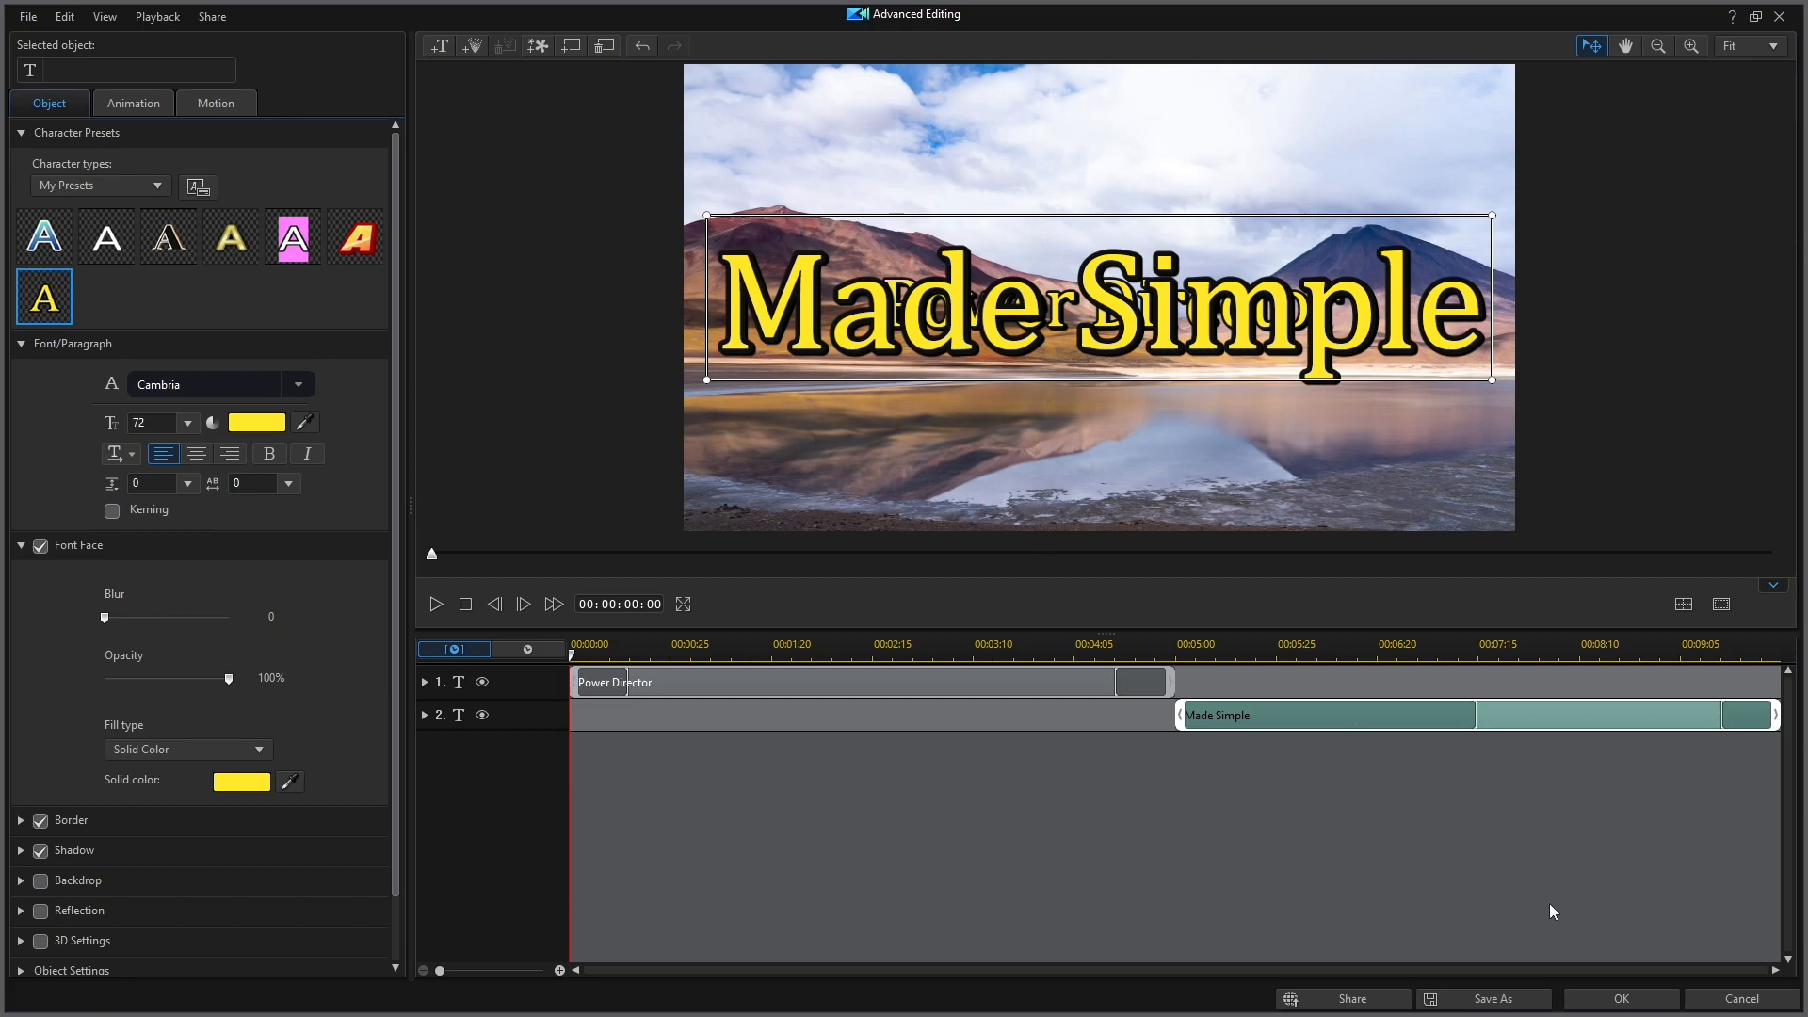
{"action": "left_click", "coordinate": [1622, 999]}
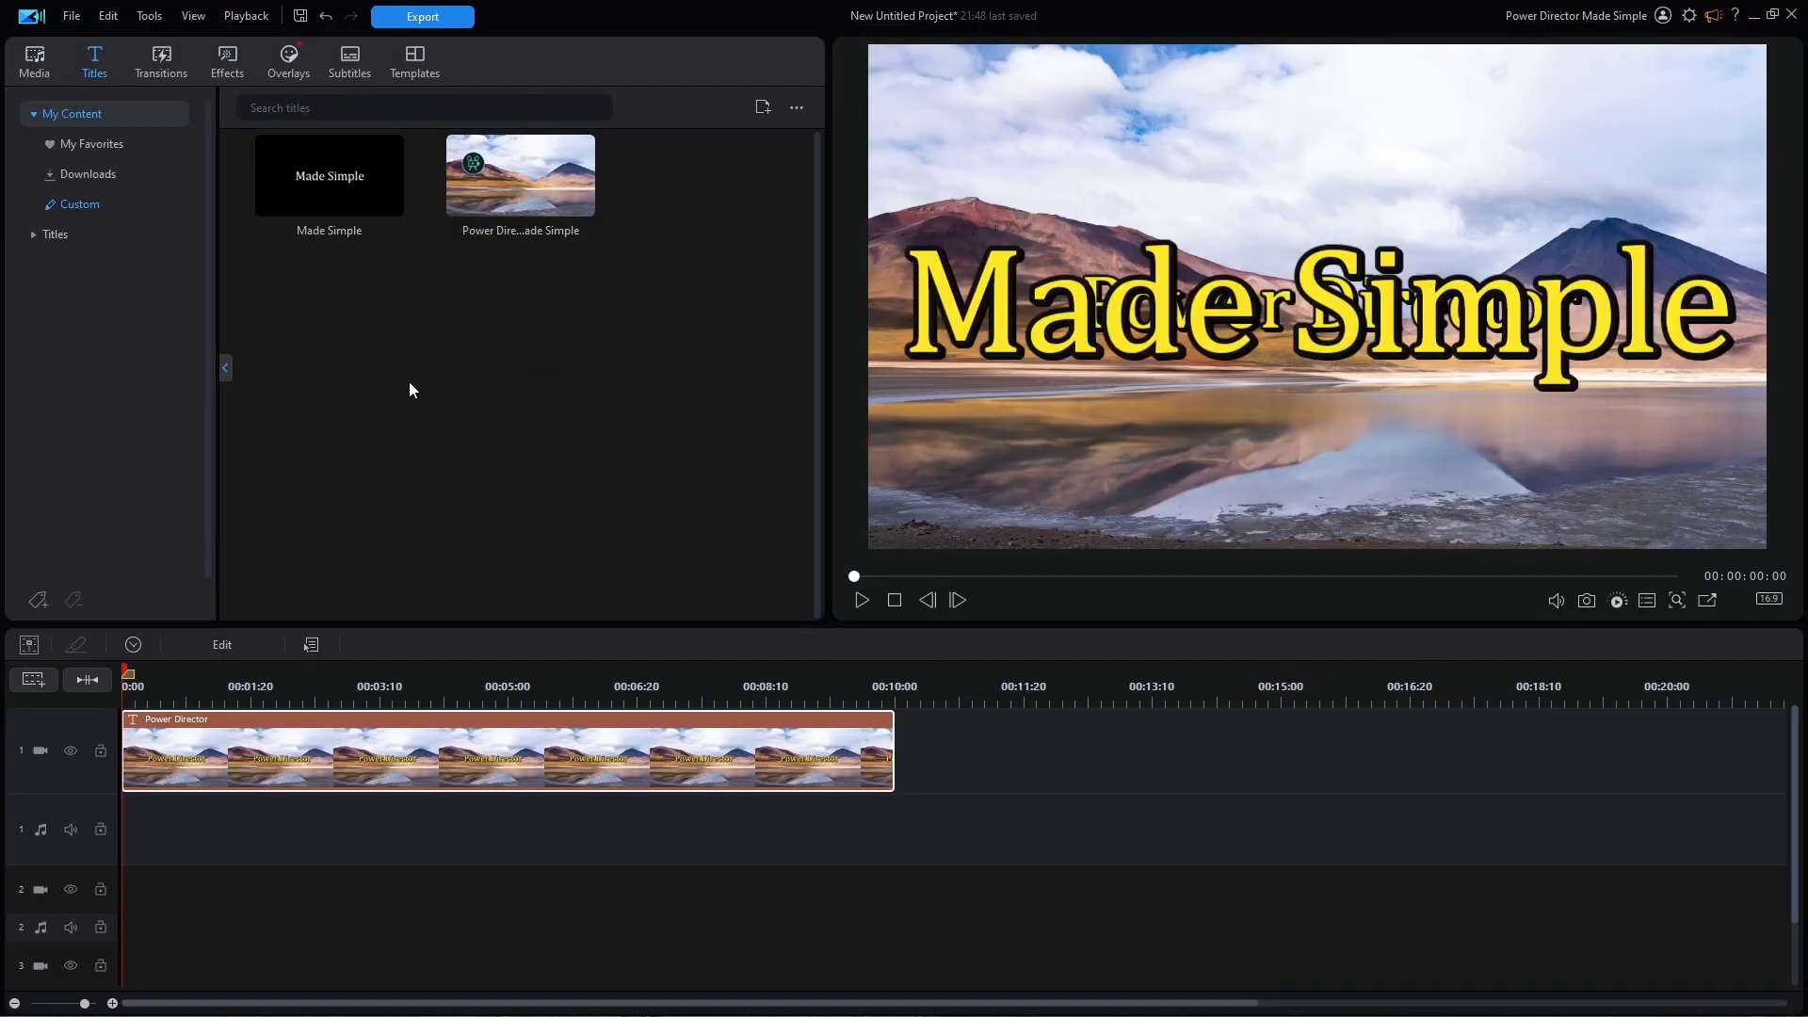
Place Title Sound Effect.mp3 from the Main media folder at the start of audio track 1.
{"action": "left_click", "coordinate": [47, 64]}
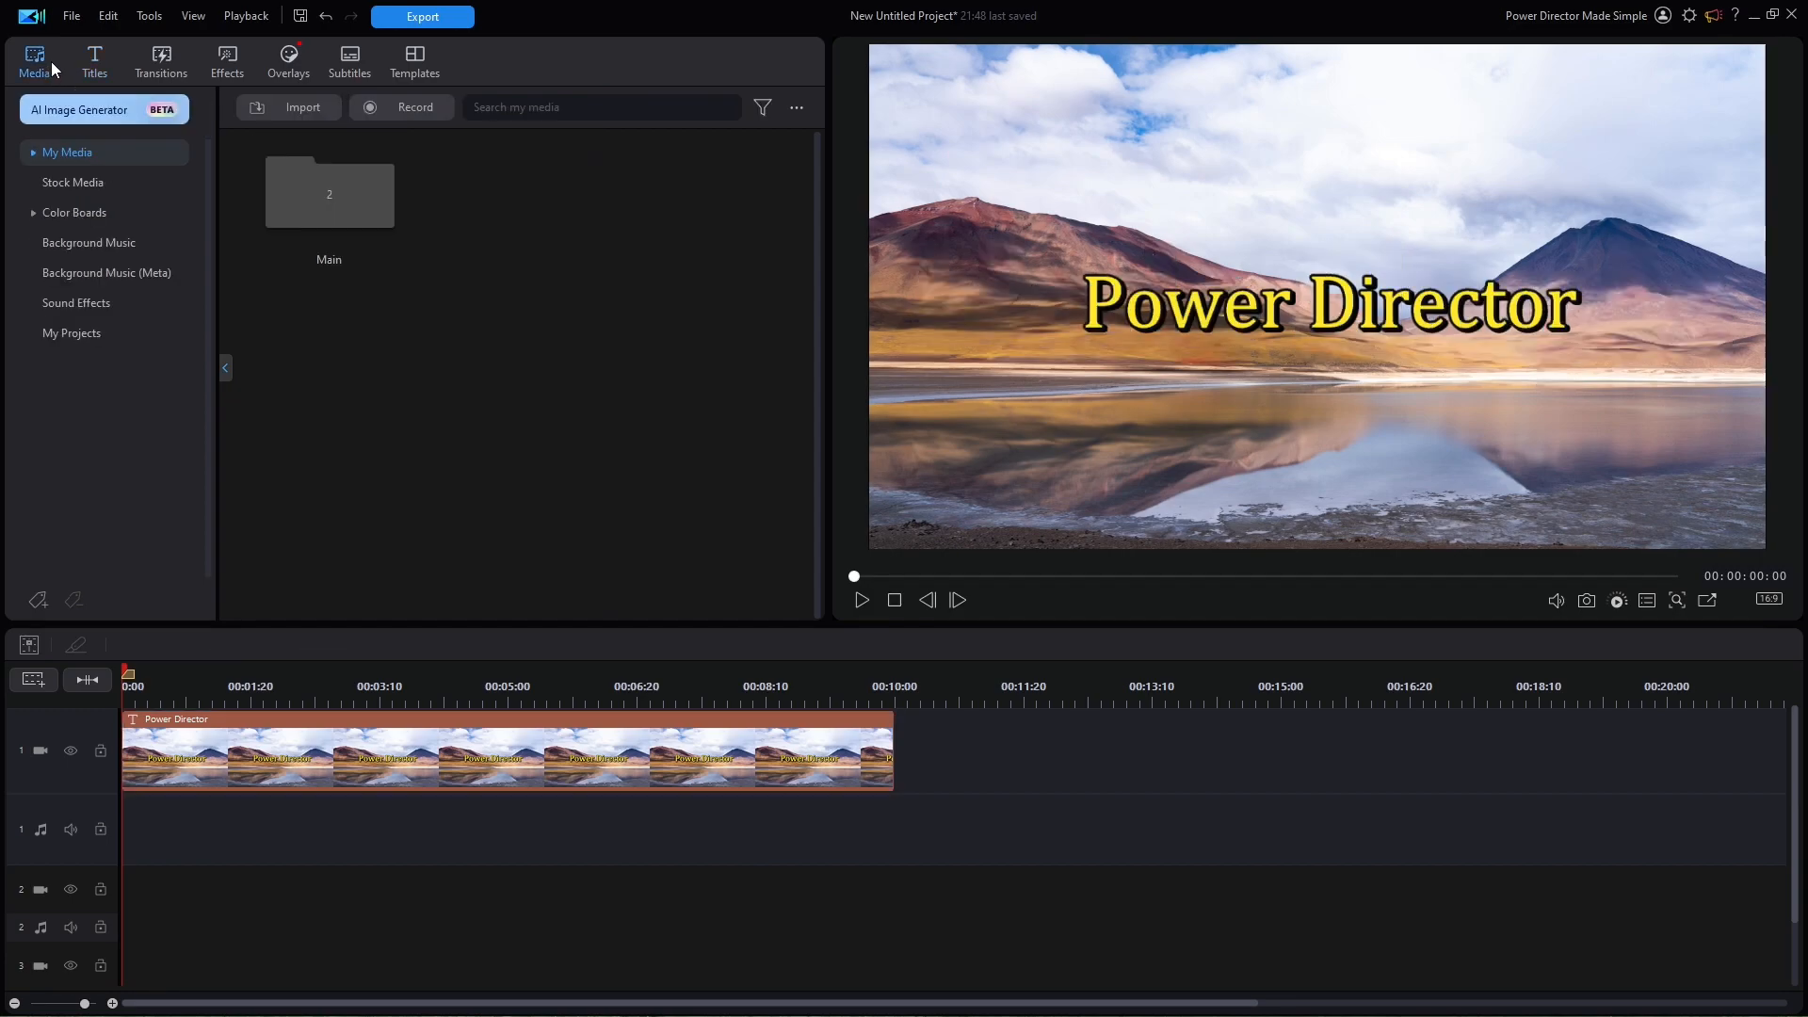
{"action": "double_click", "coordinate": [327, 198]}
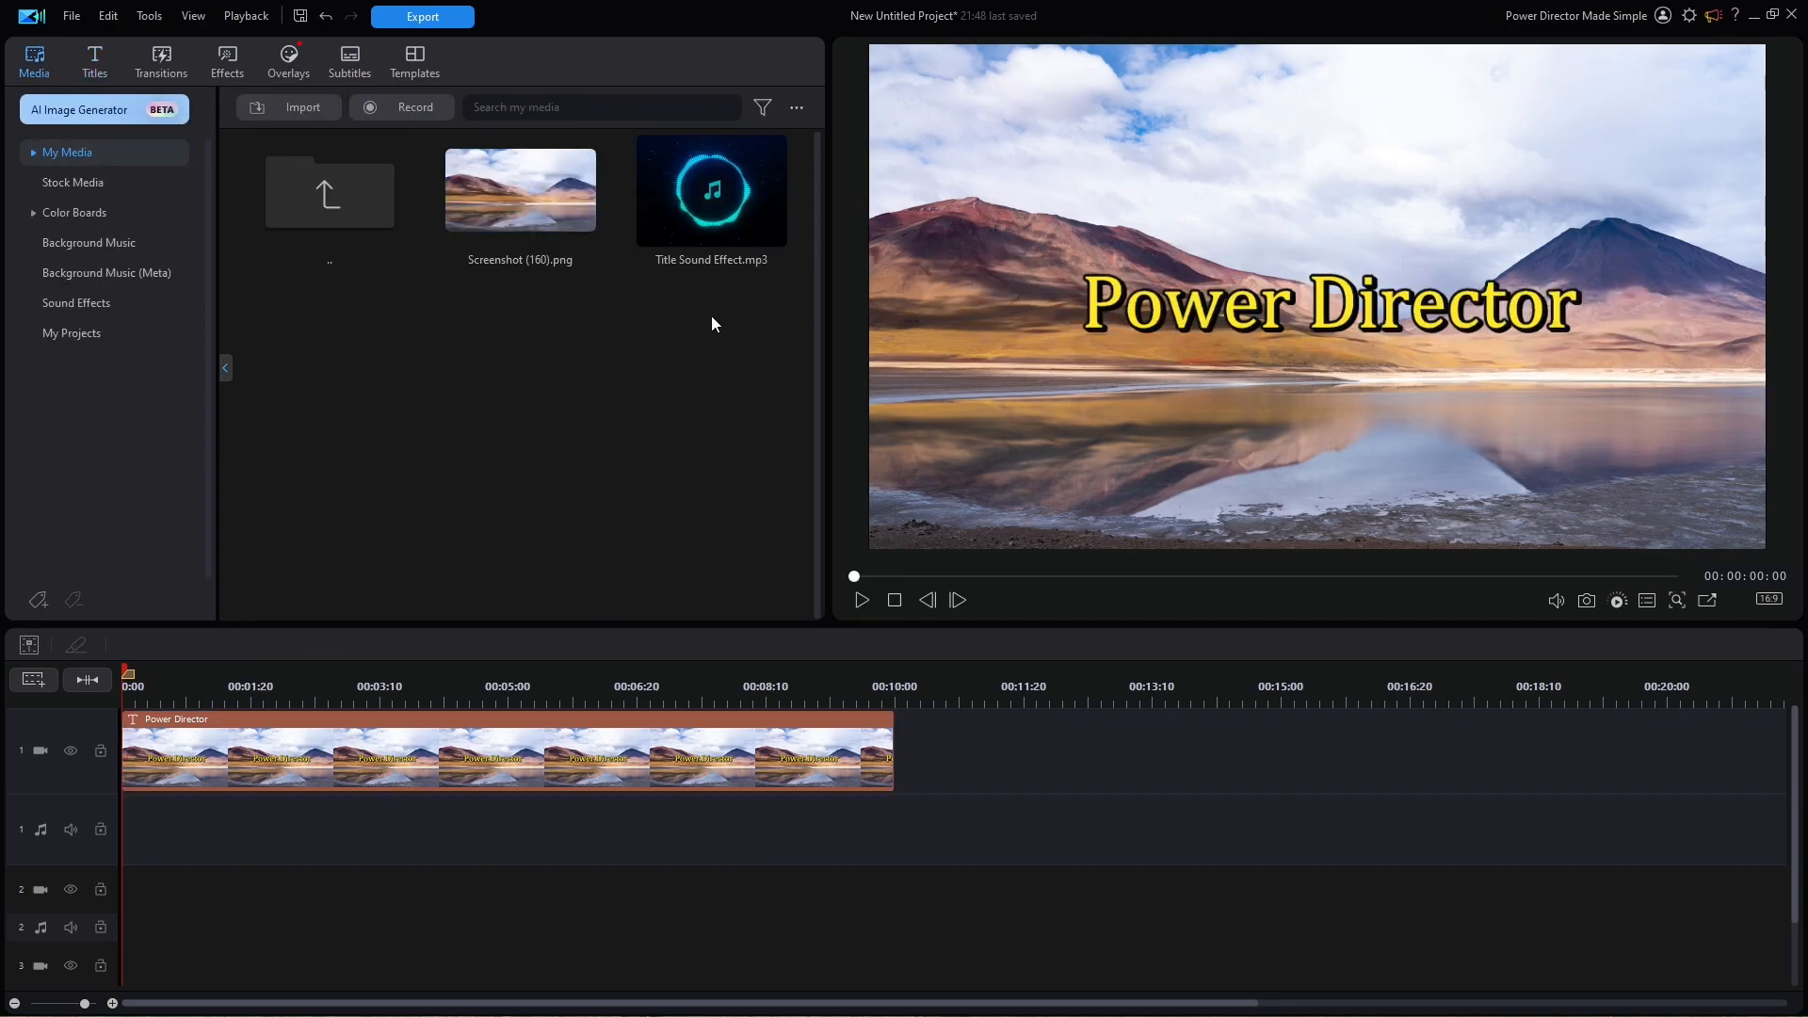
{"action": "left_click_drag", "start_coordinate": [725, 198], "coordinate": [132, 797]}
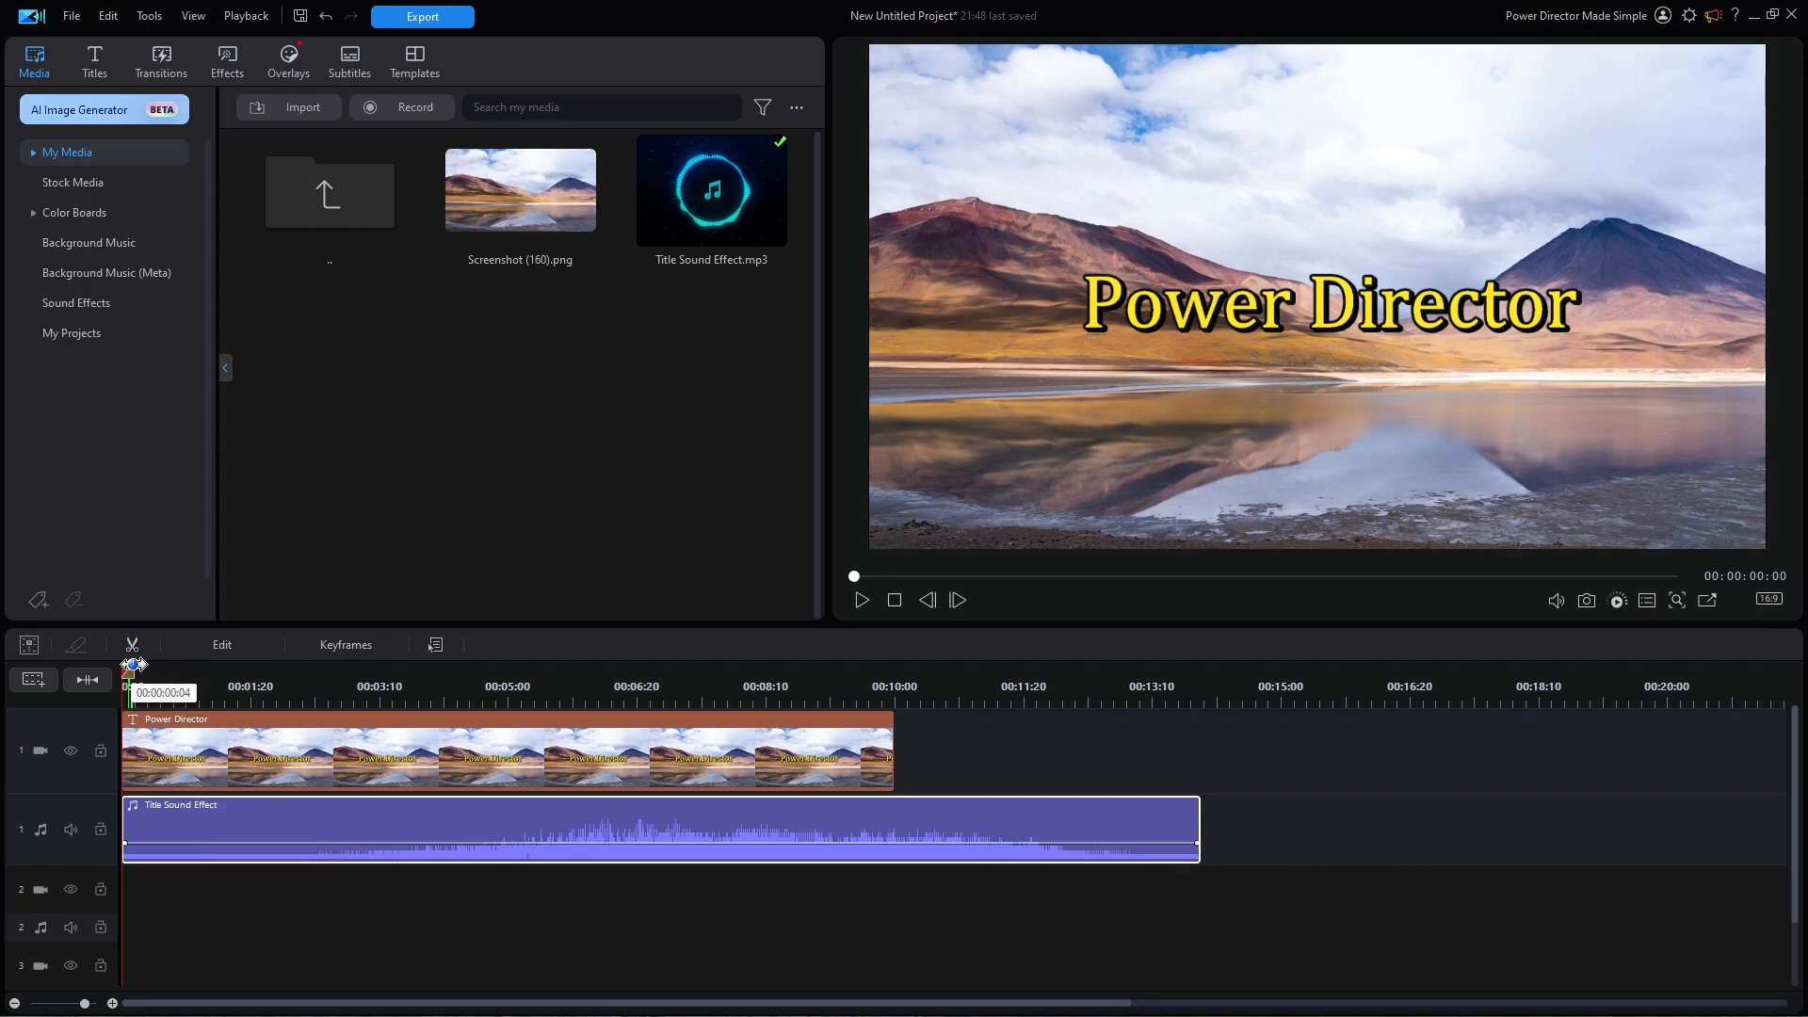
Split the sound effect at 00:01:22, remove the first part closing the gap, and trim the remaining clip's end to 00:10:00.
{"action": "left_click_drag", "start_coordinate": [132, 669], "coordinate": [265, 685]}
{"action": "left_click", "coordinate": [78, 649]}
{"action": "left_click", "coordinate": [220, 823]}
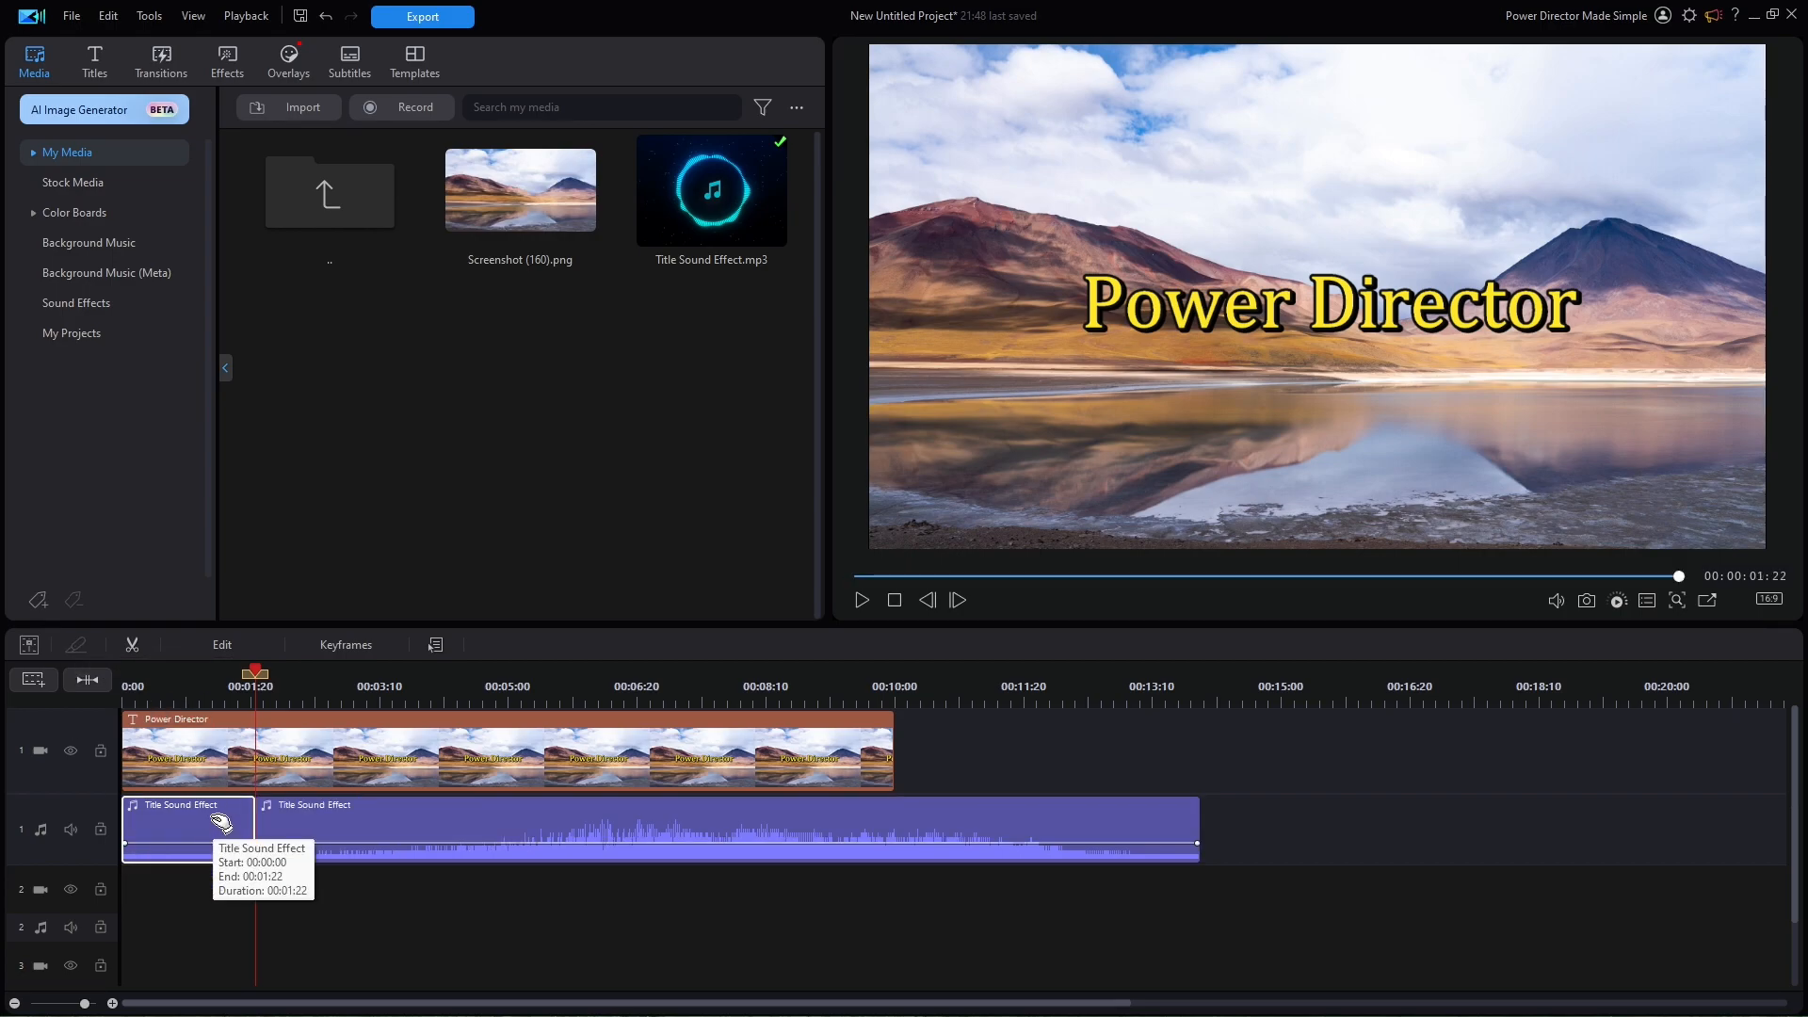
{"action": "right_click", "coordinate": [220, 822]}
{"action": "left_click", "coordinate": [367, 902]}
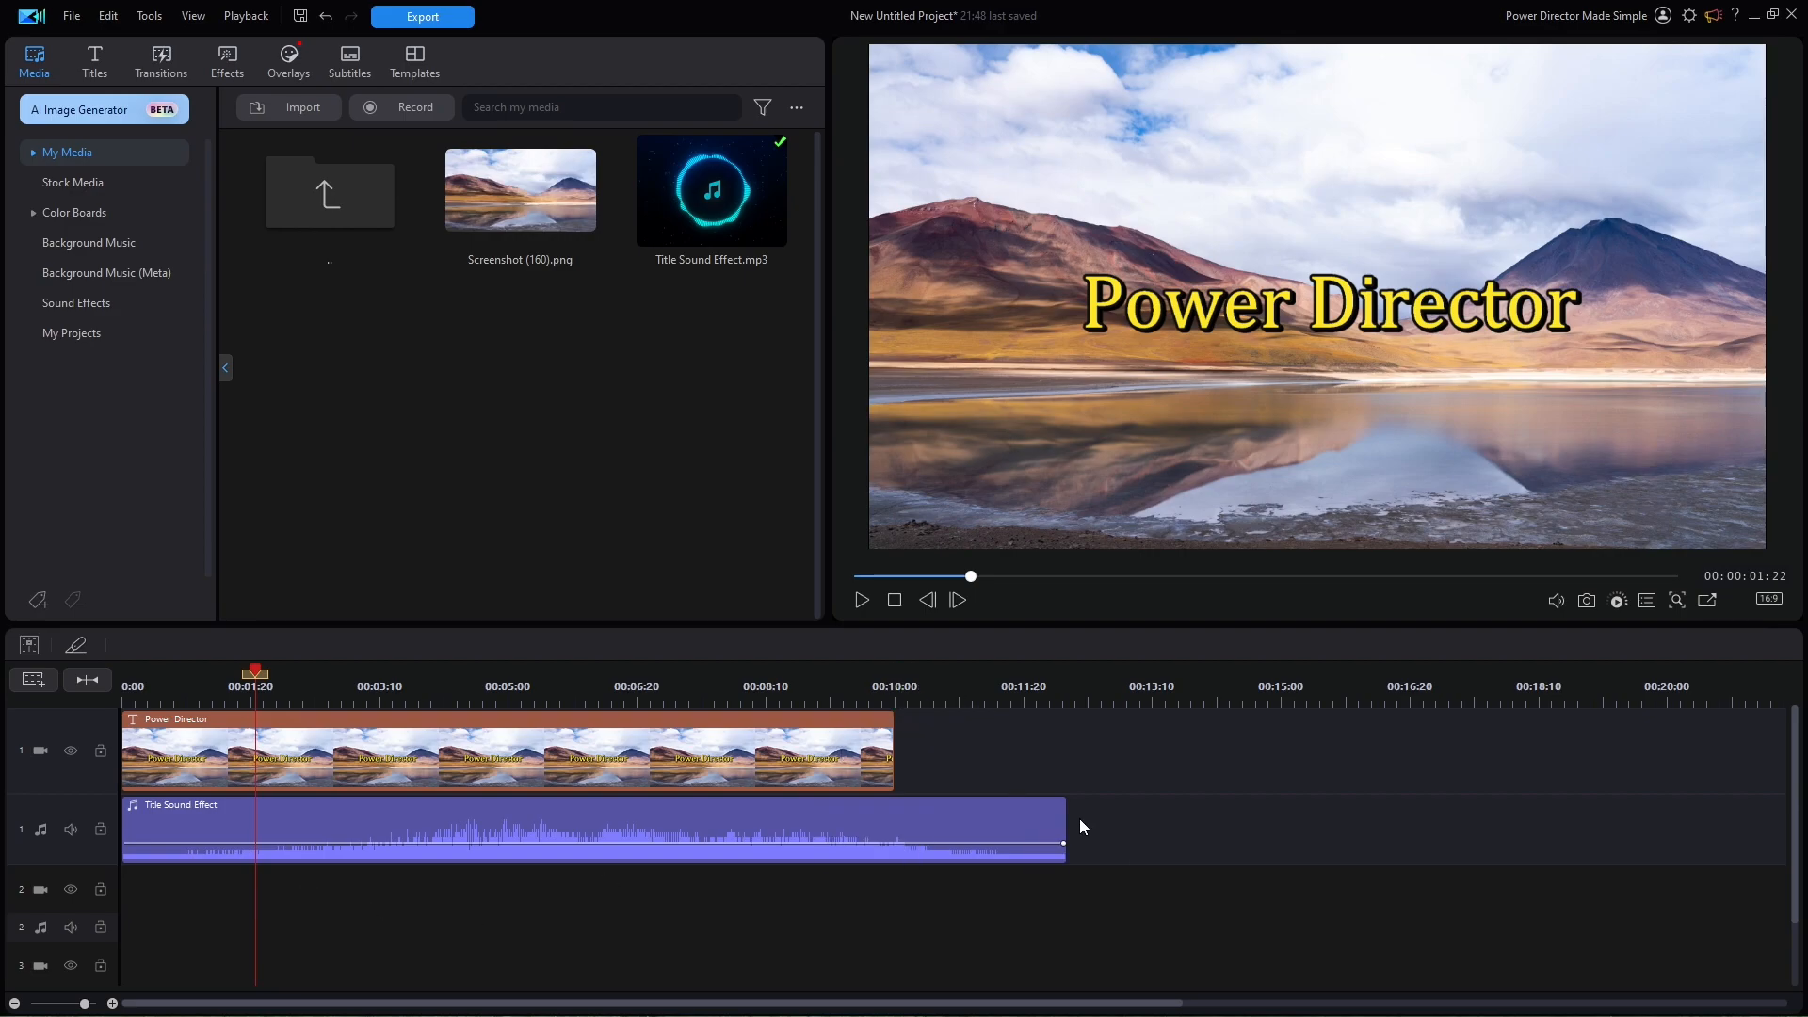
{"action": "left_click", "coordinate": [1045, 824]}
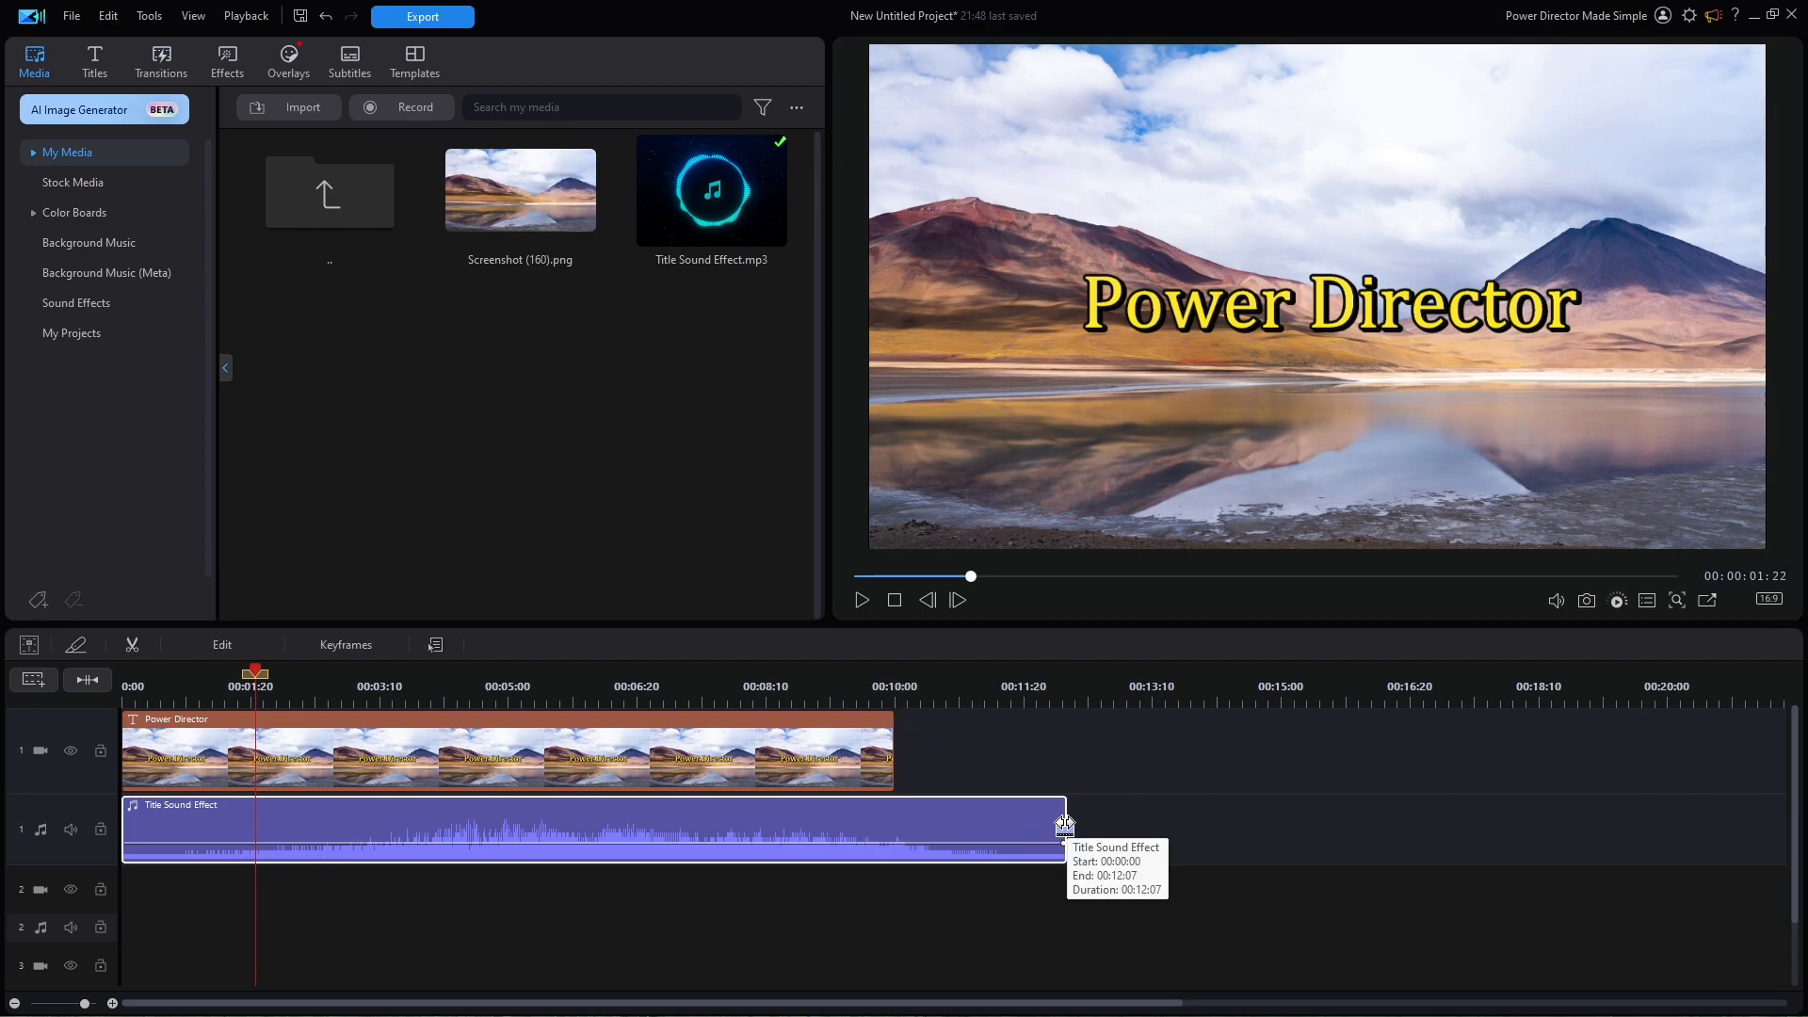
{"action": "left_click_drag", "start_coordinate": [1064, 825], "coordinate": [900, 852]}
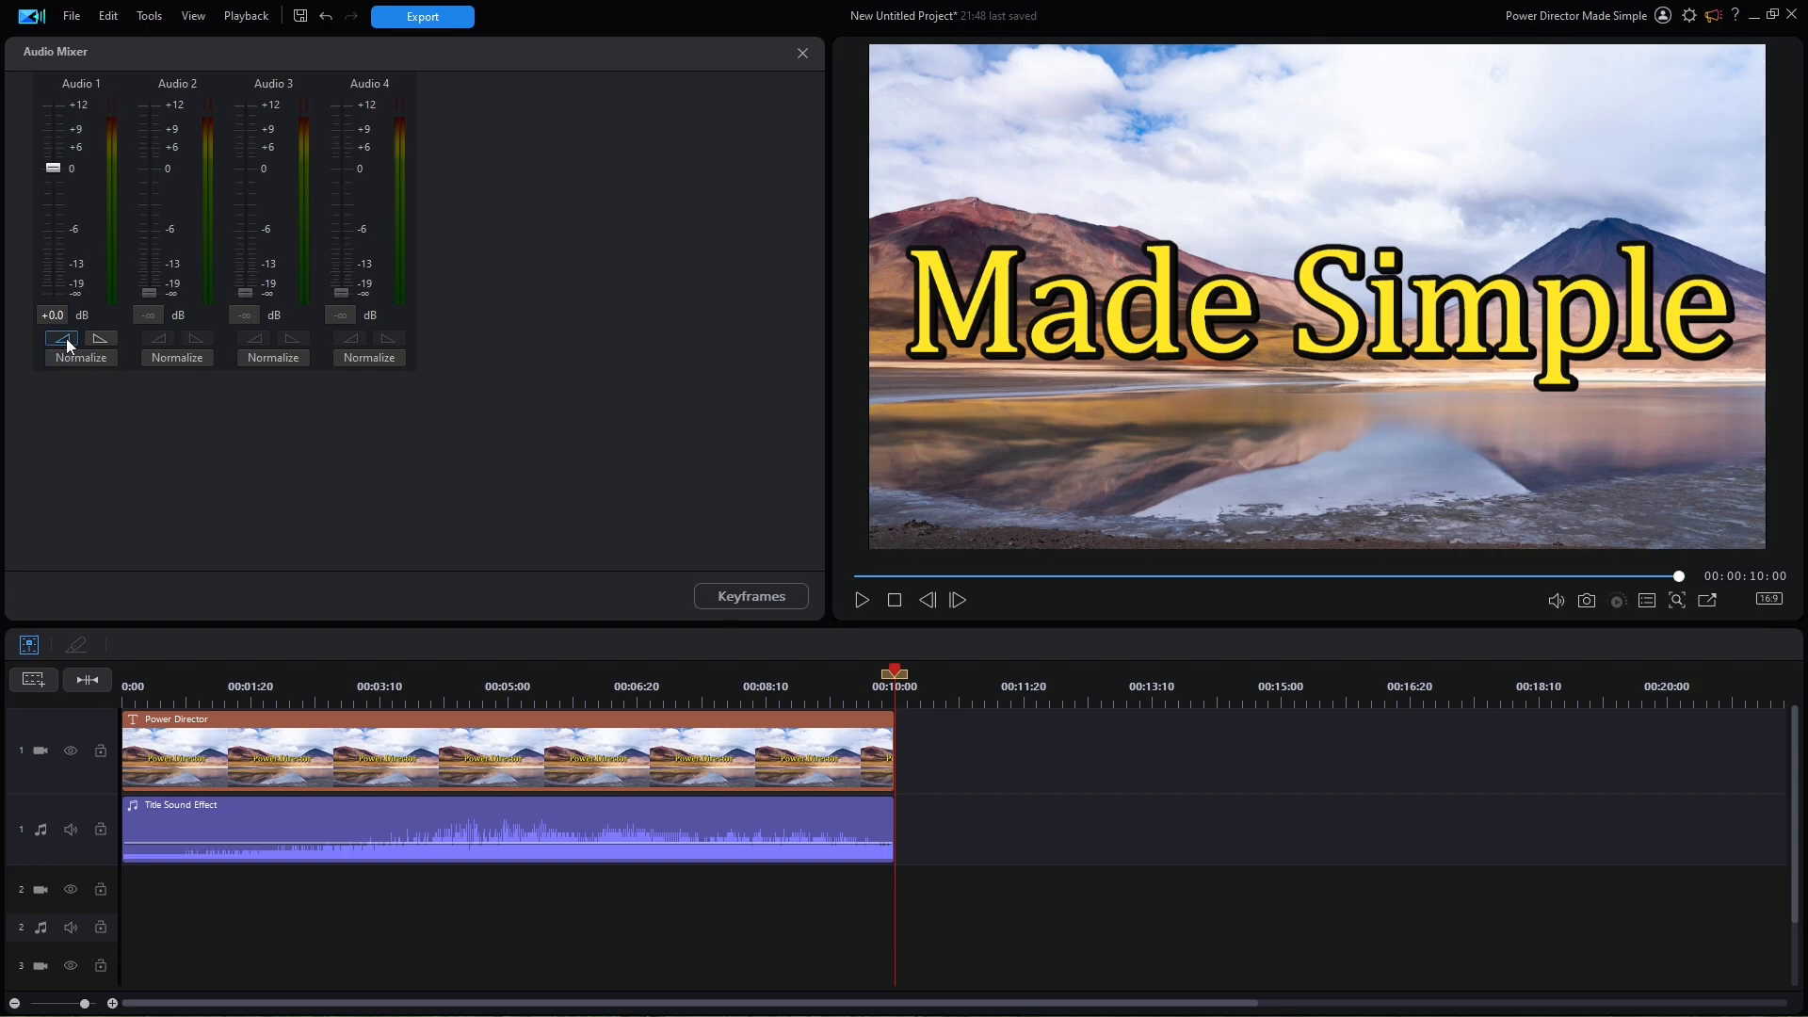
Add a fade-in and a fade-out to the sound effect in the Audio Mixer, and play the project from the beginning.
{"action": "left_click", "coordinate": [99, 339]}
{"action": "left_click", "coordinate": [99, 339]}
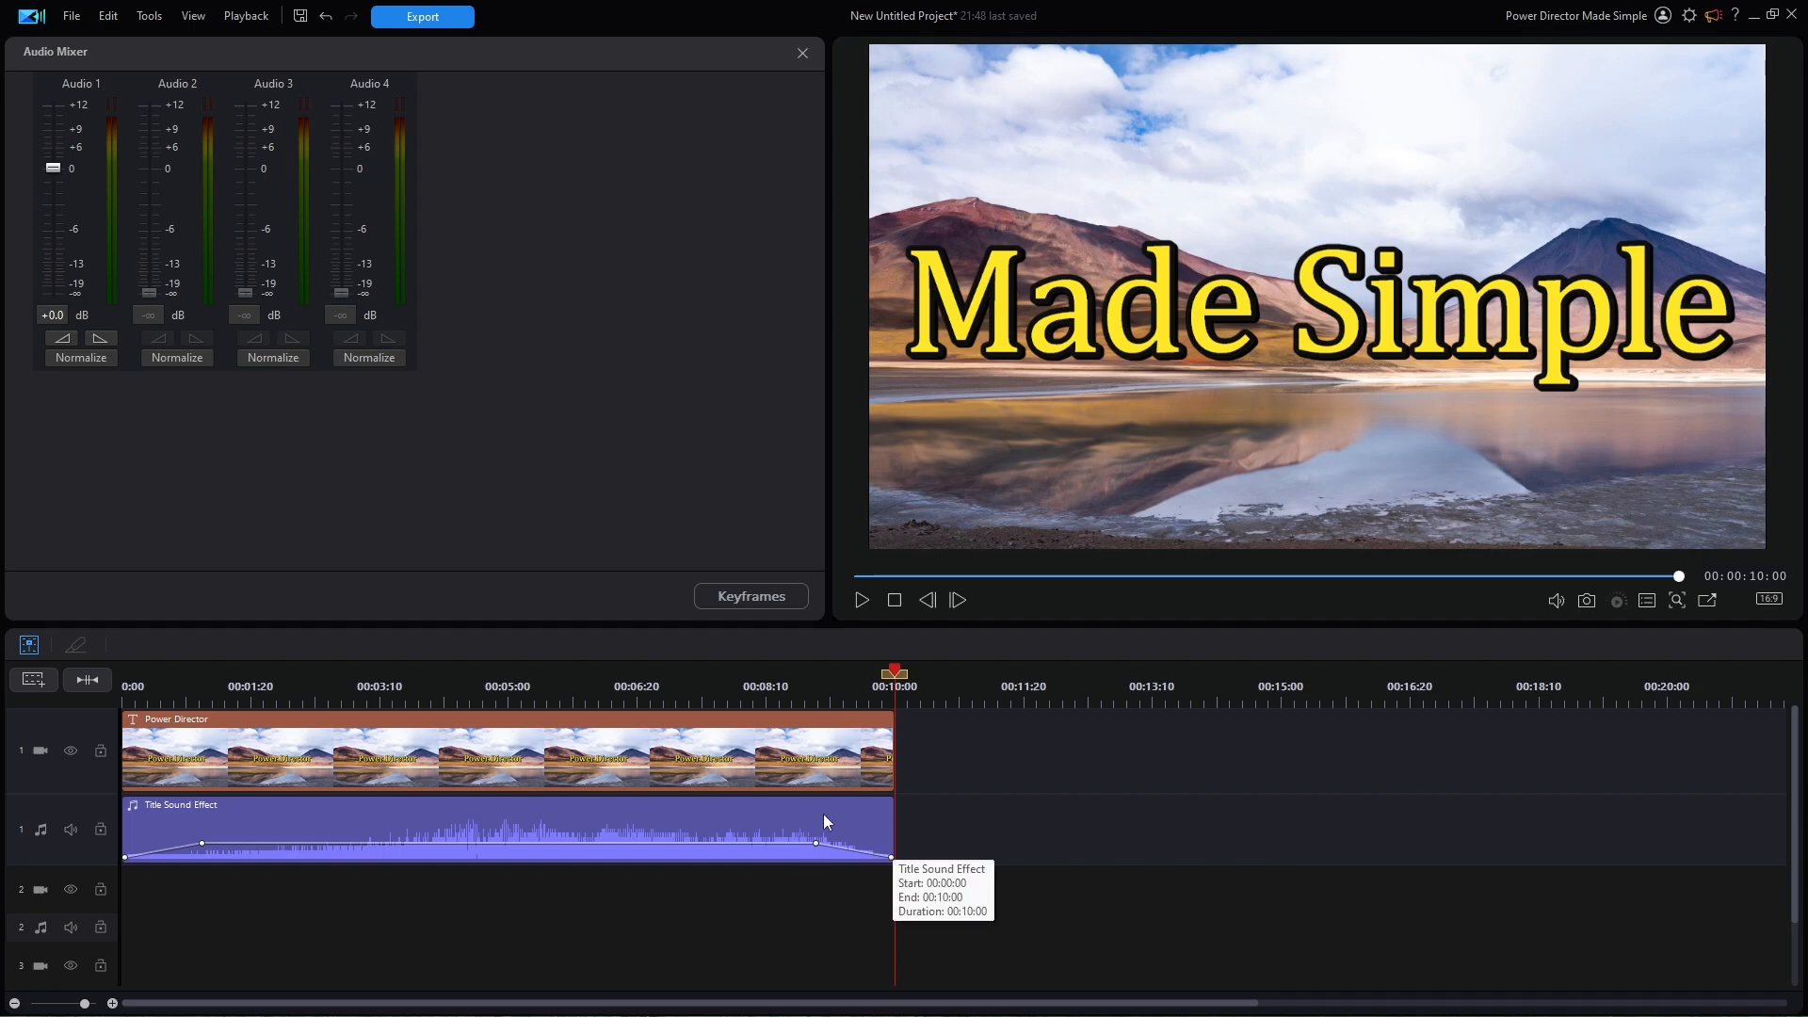
{"action": "left_click", "coordinate": [802, 52]}
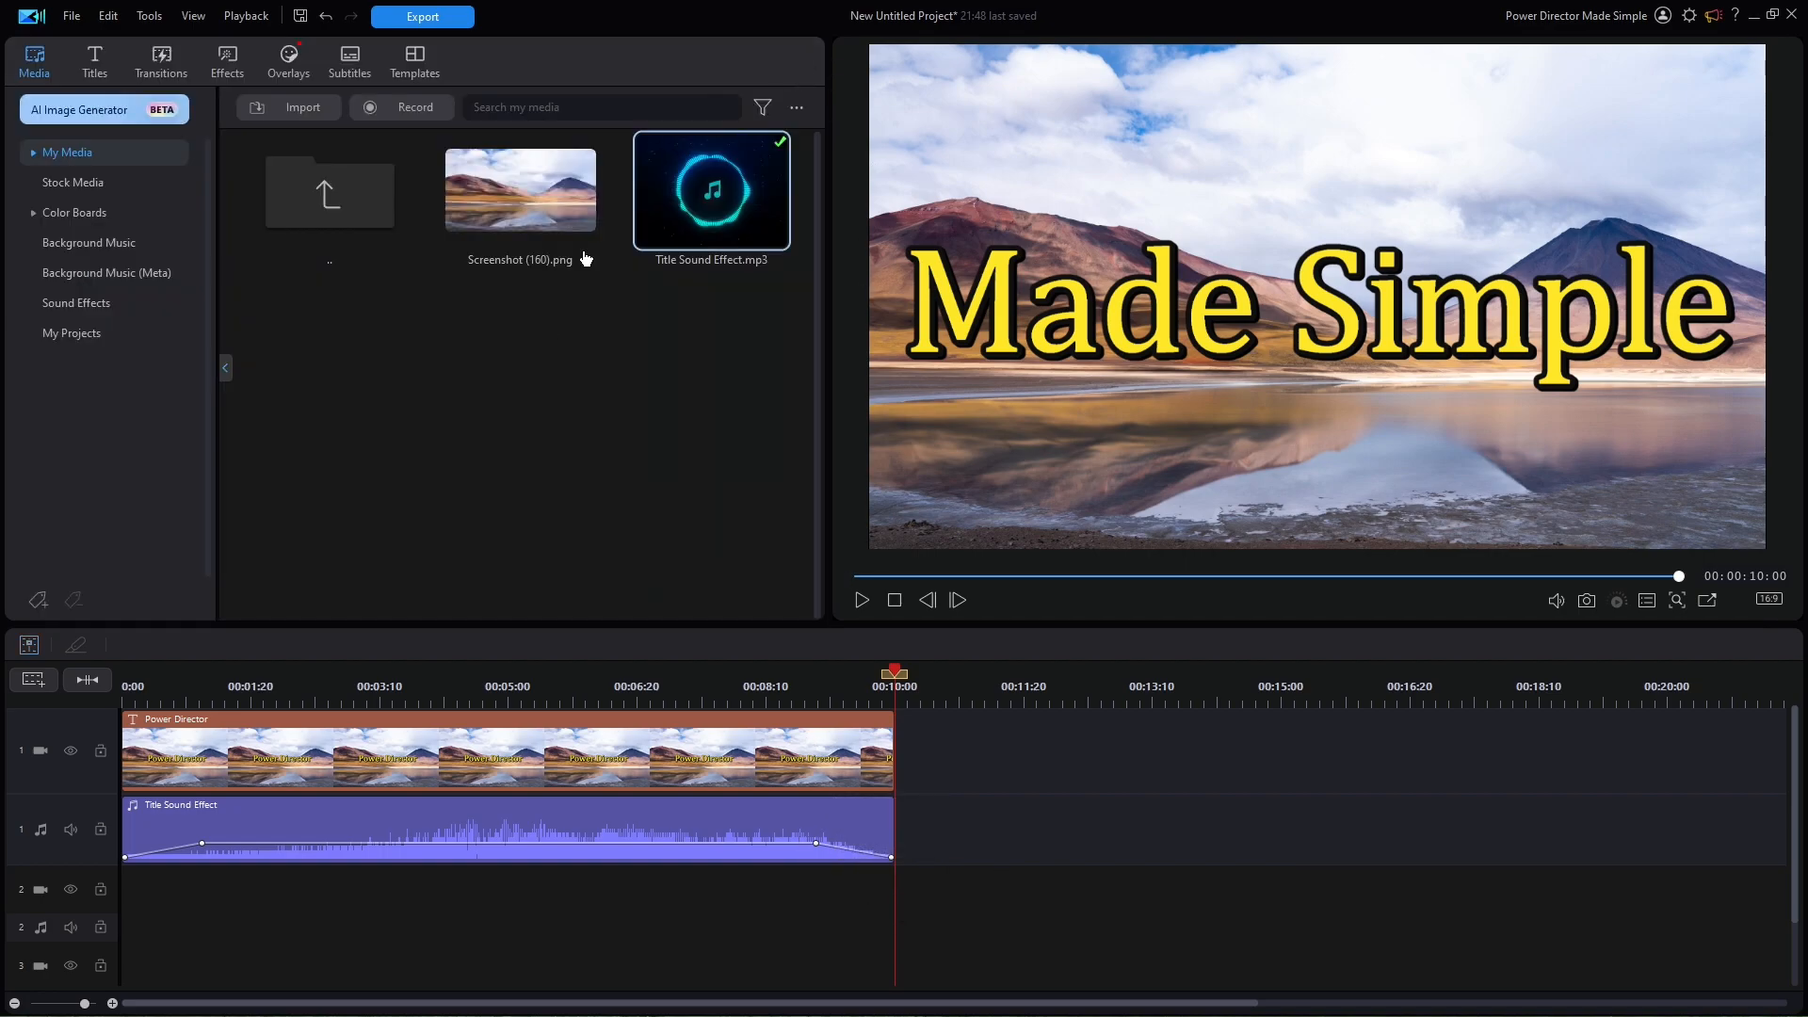
{"action": "left_click", "coordinate": [896, 600]}
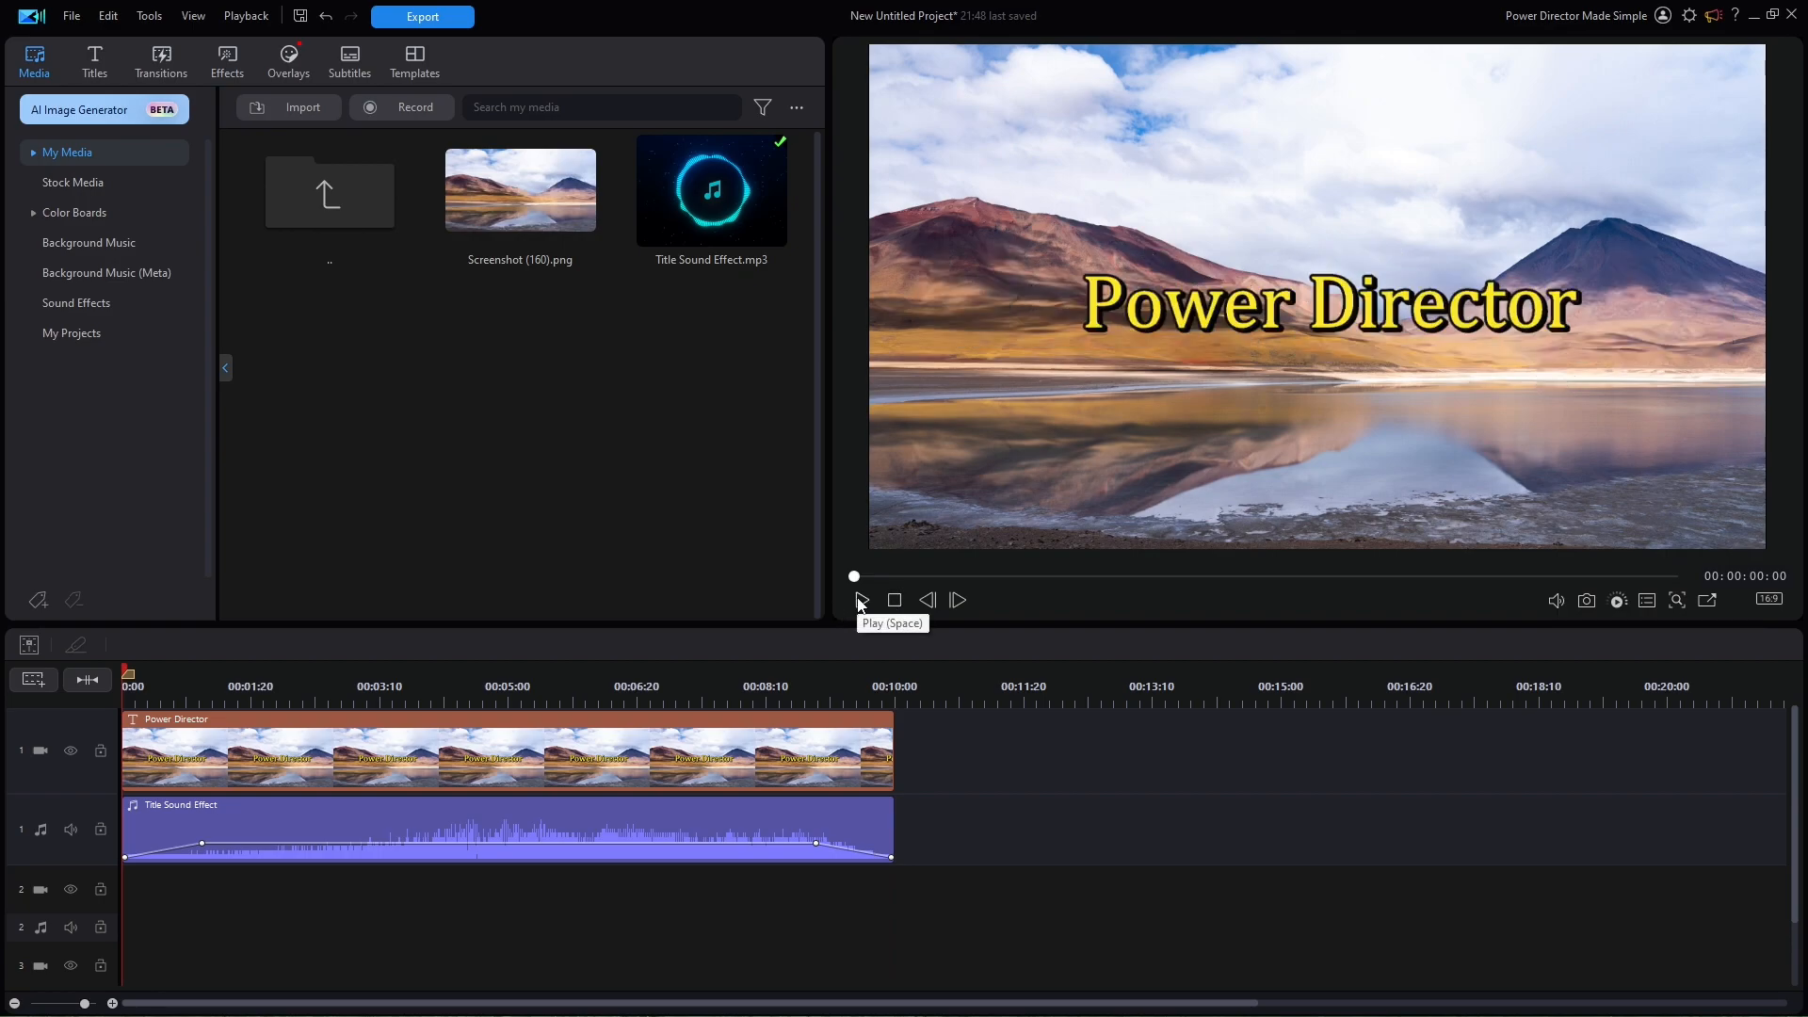
{"action": "left_click", "coordinate": [859, 601]}
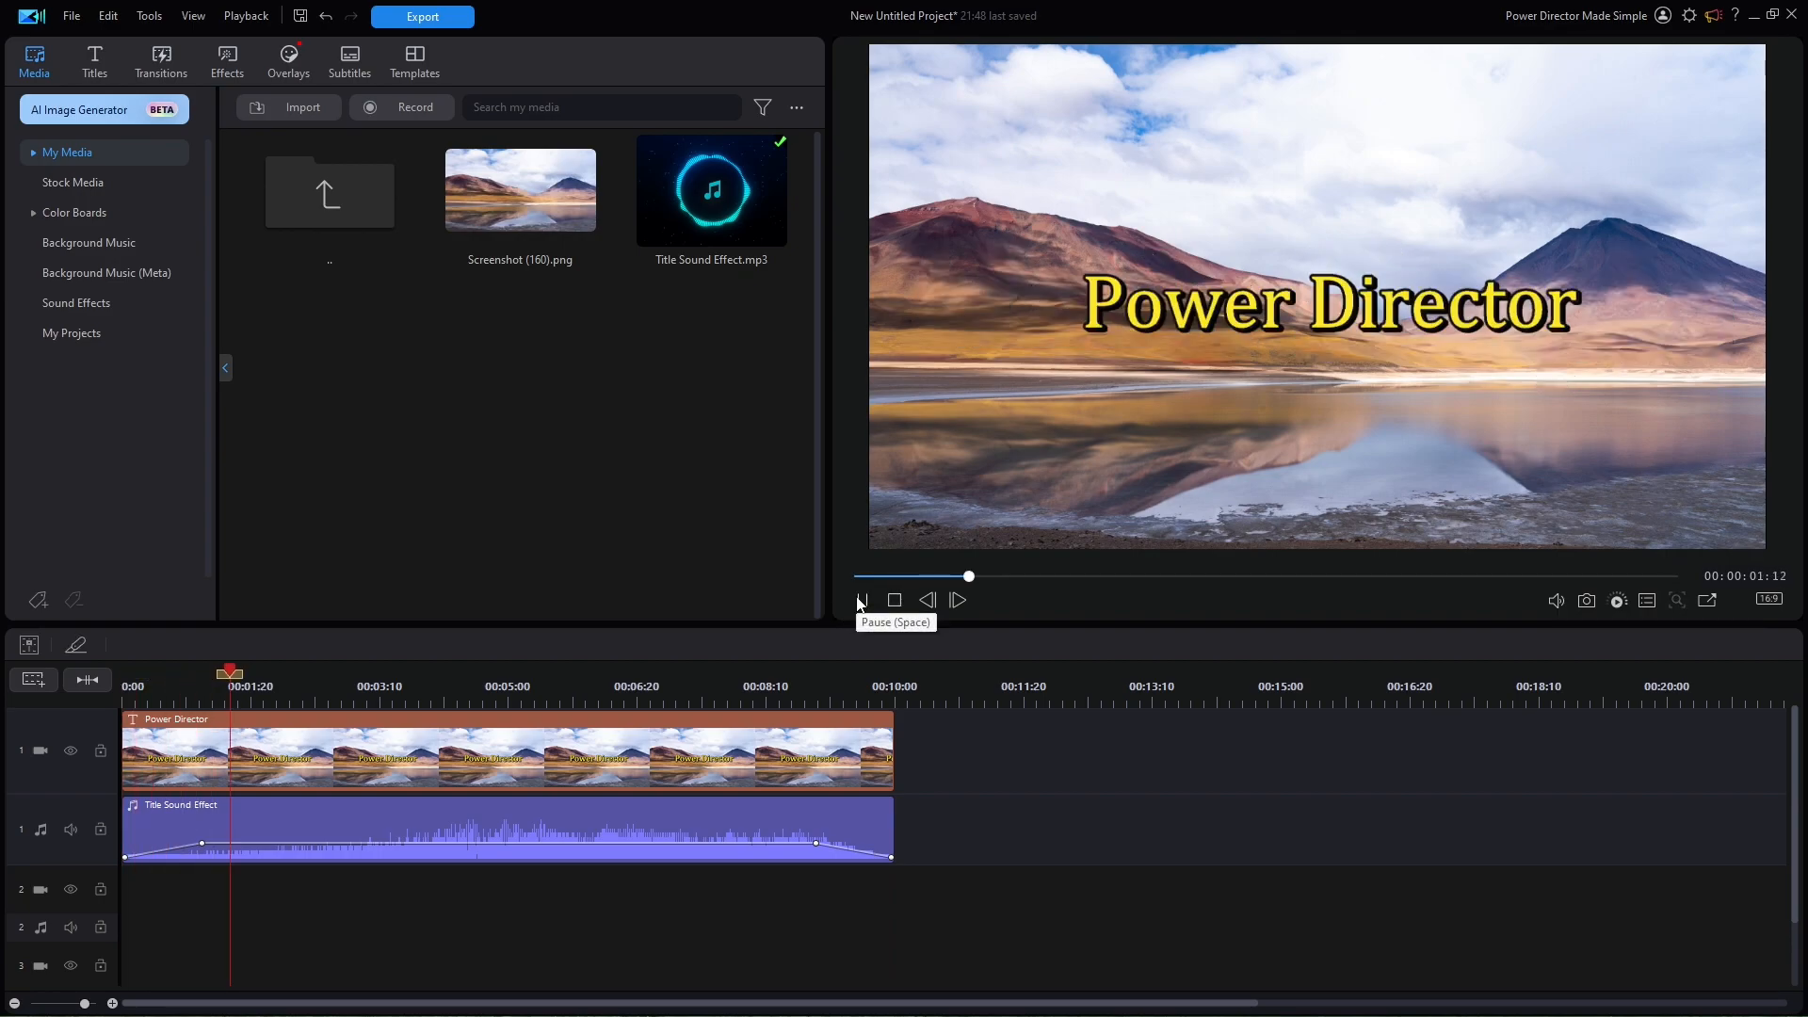